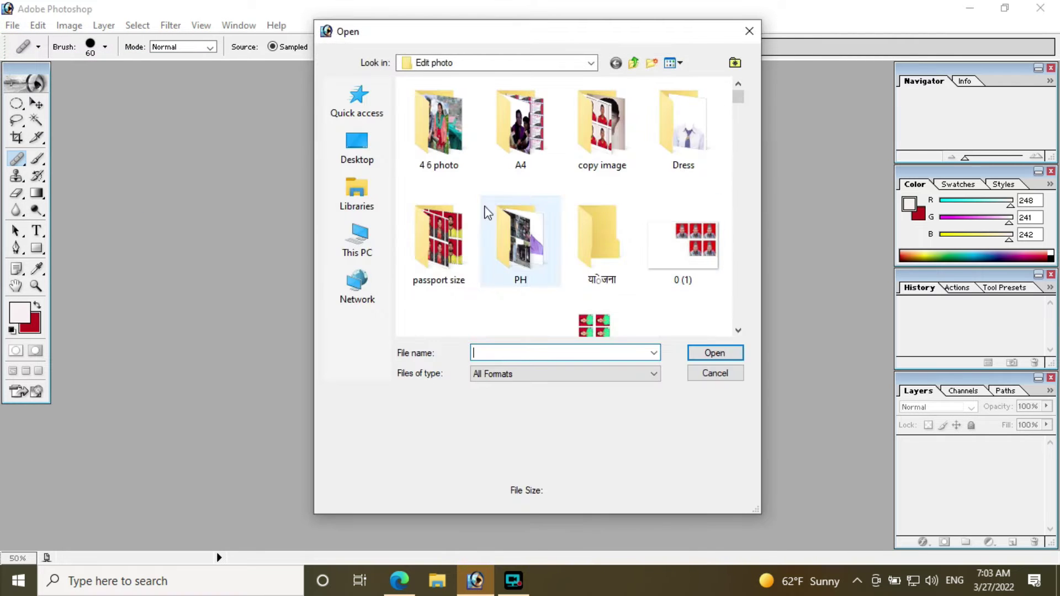
{"action": "left_click", "coordinate": [370, 236]}
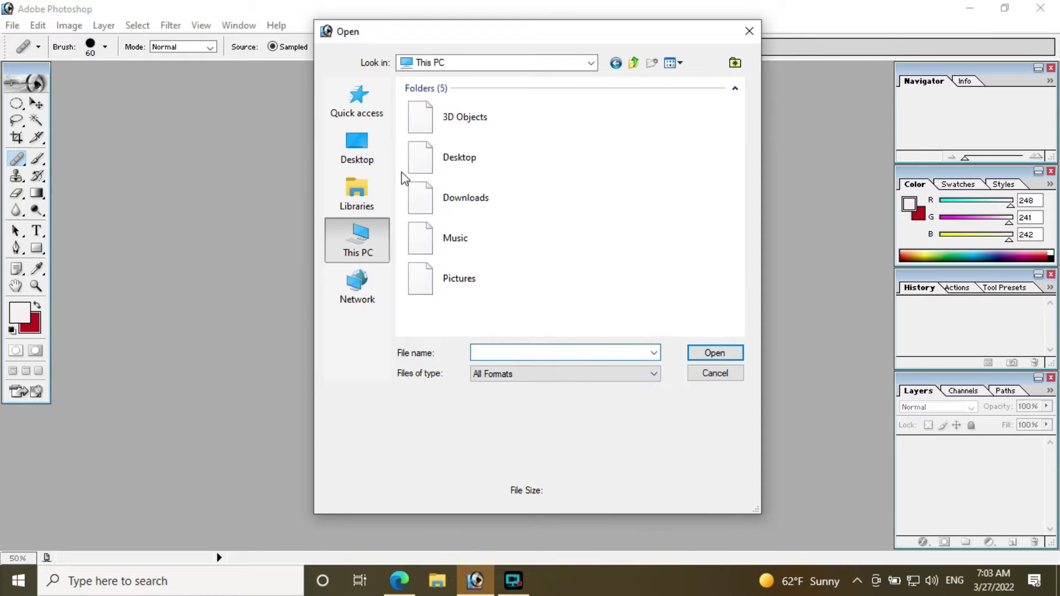
{"action": "double_click", "coordinate": [455, 146]}
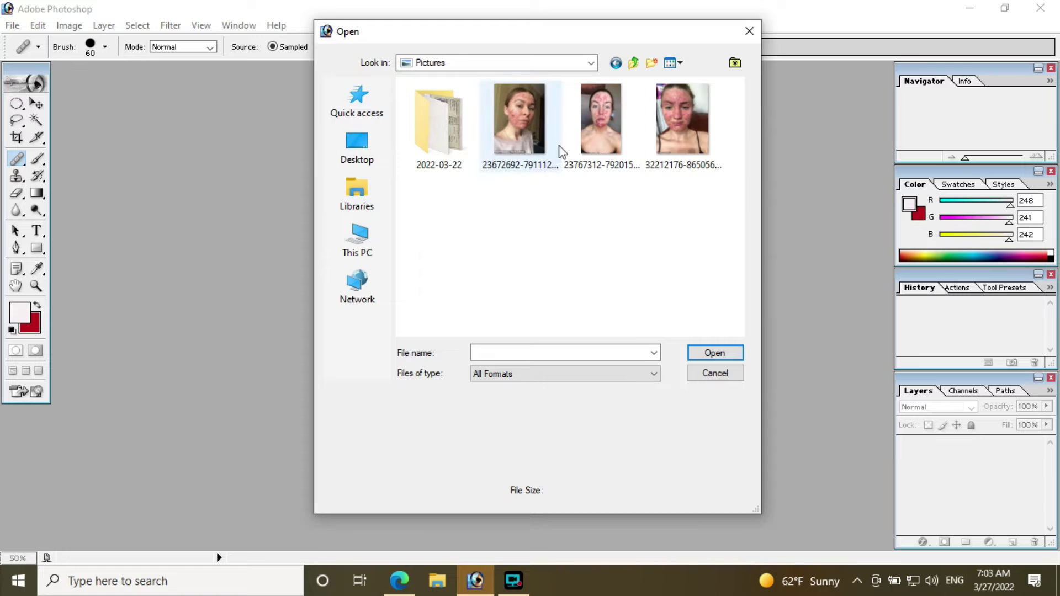
{"action": "left_click", "coordinate": [689, 133]}
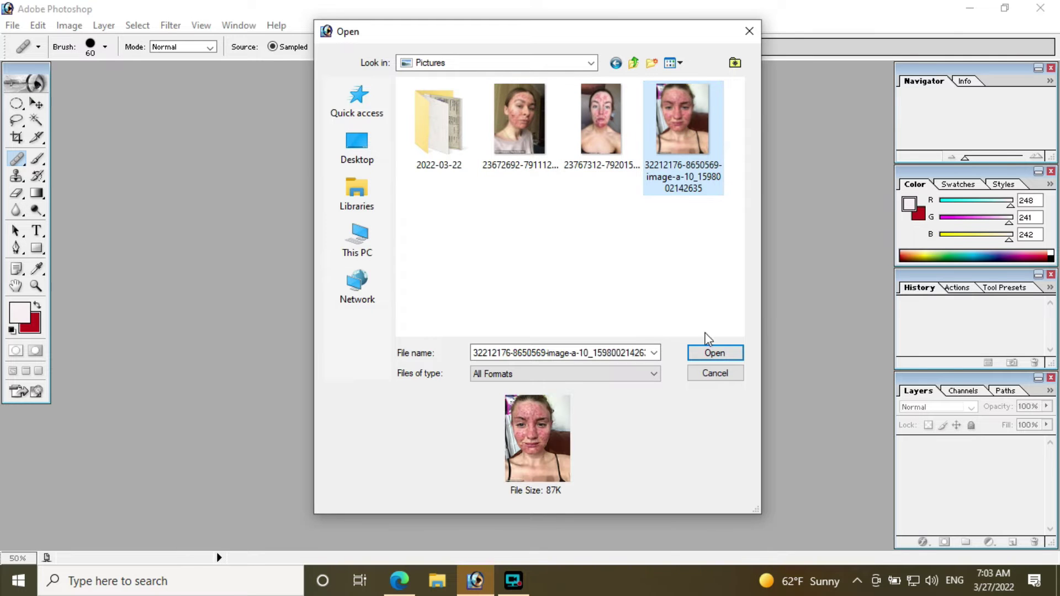
{"action": "left_click", "coordinate": [715, 355]}
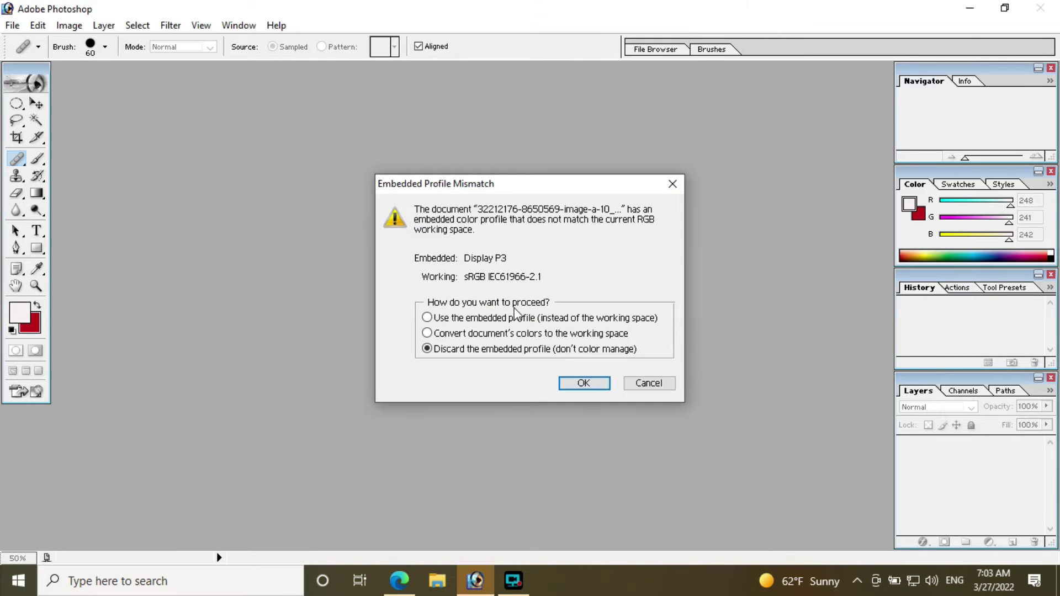
{"action": "left_click", "coordinate": [584, 383]}
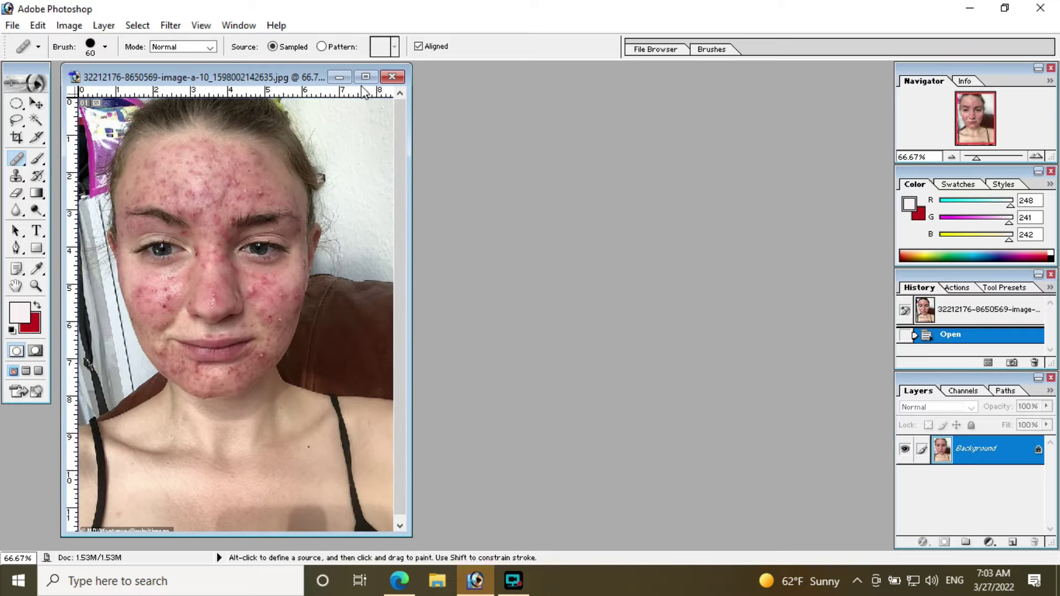
Maximize the document and zoom in closely on the forehead.
{"action": "left_click", "coordinate": [366, 77]}
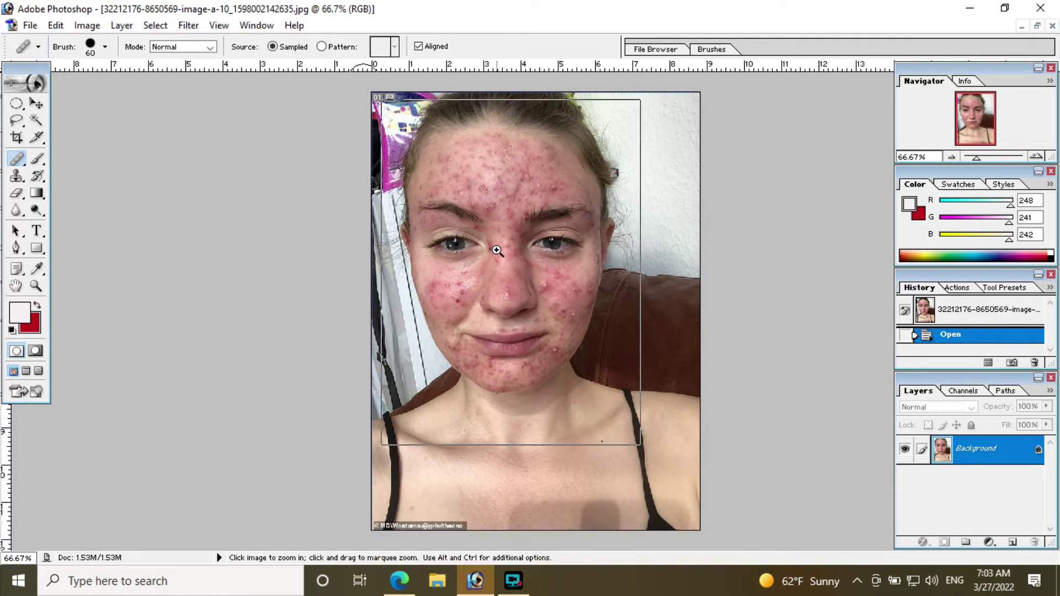
{"action": "left_click", "coordinate": [497, 251]}
{"action": "left_click", "coordinate": [534, 229]}
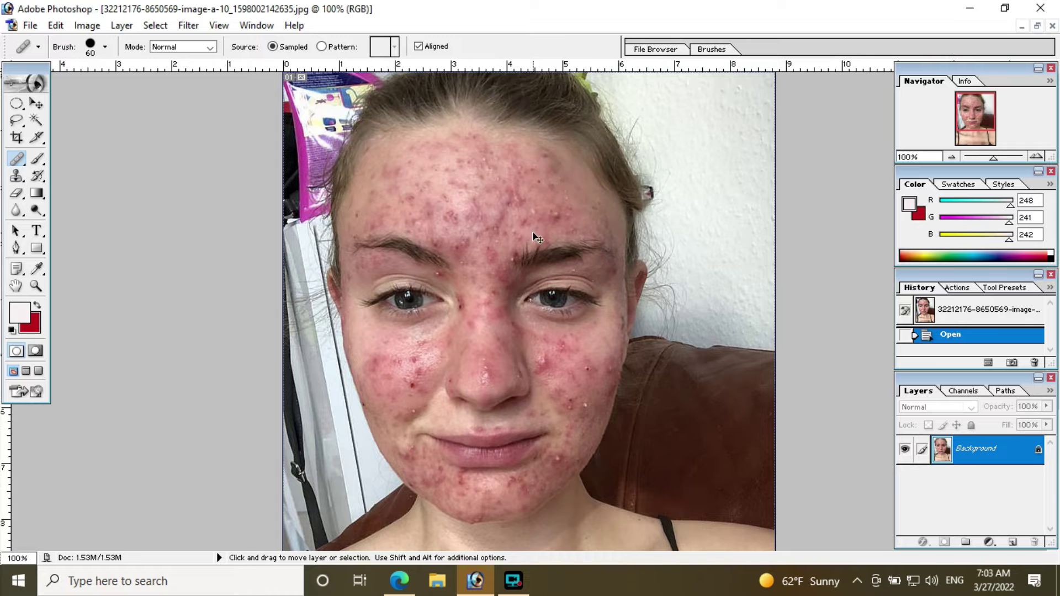
{"action": "left_click", "coordinate": [534, 237], "text": "ctrl"}
{"action": "left_click", "coordinate": [497, 287], "text": "ctrl"}
{"action": "left_click", "coordinate": [457, 331], "text": "ctrl"}
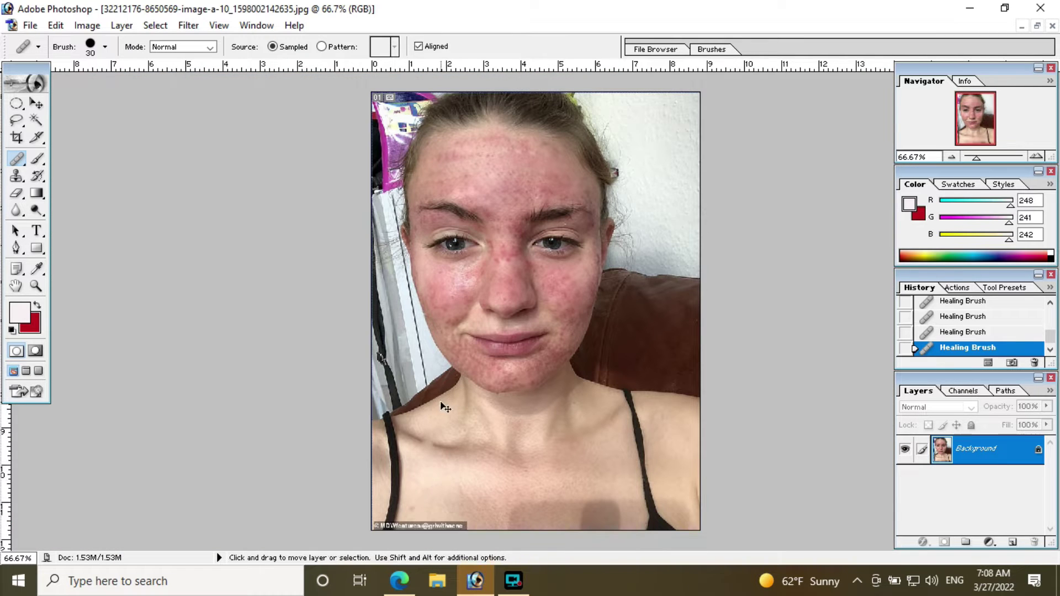
Retouch blemishes on the lower face and chin, then zoom out to see the whole face.
{"action": "mouse_move", "coordinate": [342, 232]}
{"action": "left_mouse_down"}
{"action": "mouse_move", "coordinate": [469, 402]}
{"action": "mouse_move", "coordinate": [473, 383]}
{"action": "left_mouse_up"}
{"action": "left_click_drag", "start_coordinate": [458, 328], "coordinate": [465, 386]}
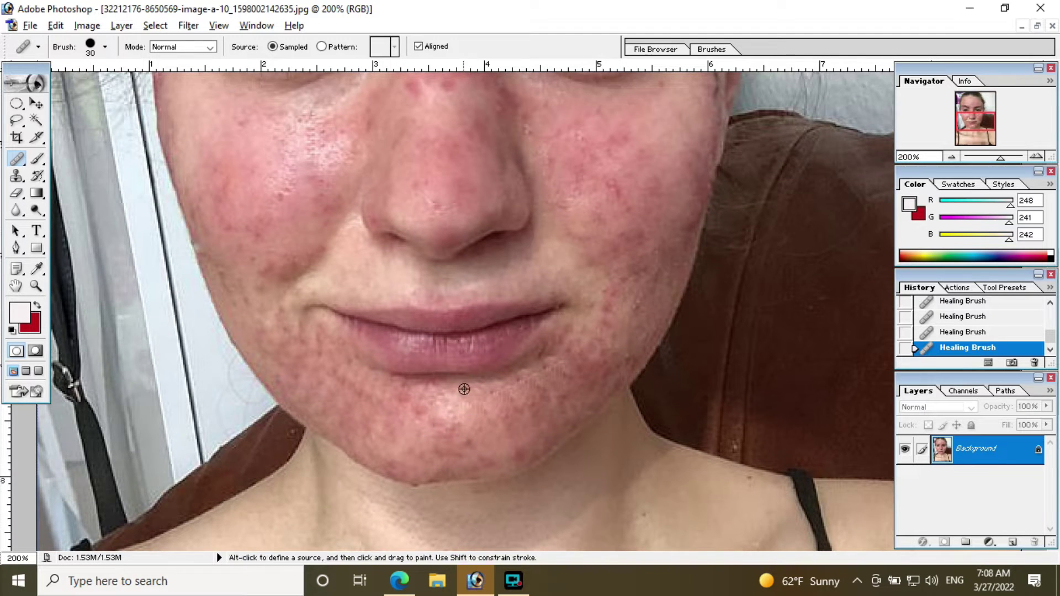
{"action": "key", "text": "ctrl+minus"}
{"action": "left_click_drag", "start_coordinate": [491, 290], "coordinate": [494, 396]}
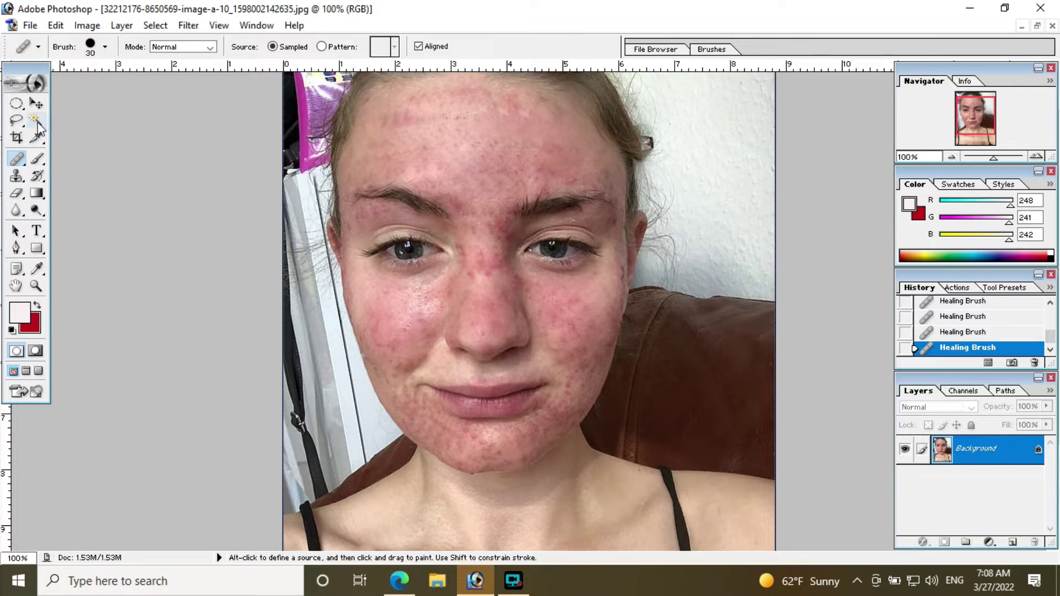
{"action": "left_click", "coordinate": [35, 121]}
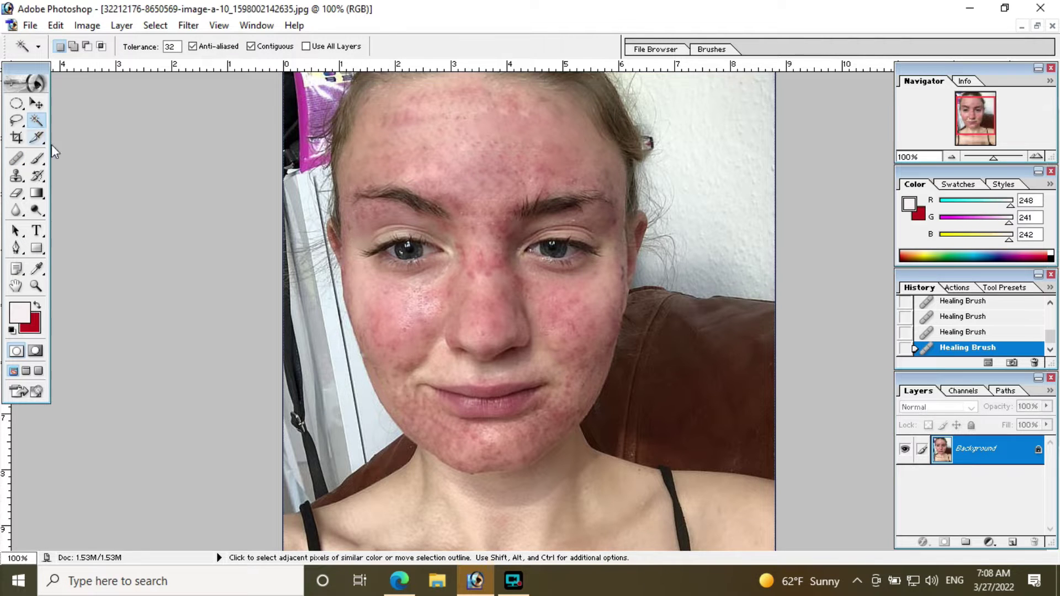
Magic-Wand-select forehead, cheek, brow and chin skin, undo one addition, then select the hair edge.
{"action": "left_click_drag", "start_coordinate": [473, 175], "coordinate": [473, 225]}
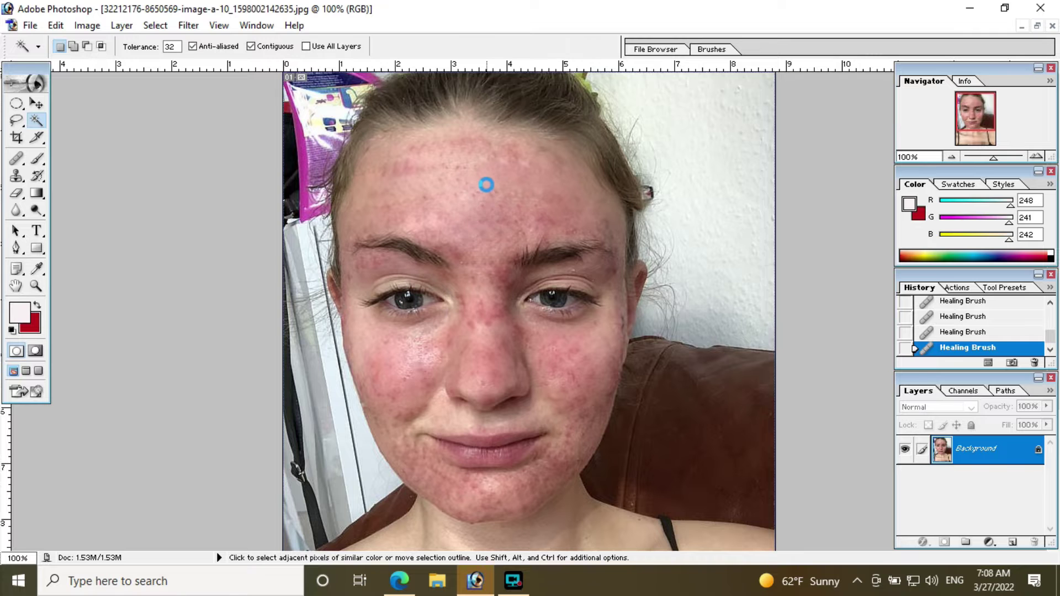
{"action": "left_click", "coordinate": [486, 185]}
{"action": "left_click", "coordinate": [409, 309], "text": "shift"}
{"action": "left_click", "coordinate": [398, 252], "text": "shift"}
{"action": "left_click", "coordinate": [385, 287], "text": "shift"}
{"action": "left_click", "coordinate": [332, 287]}
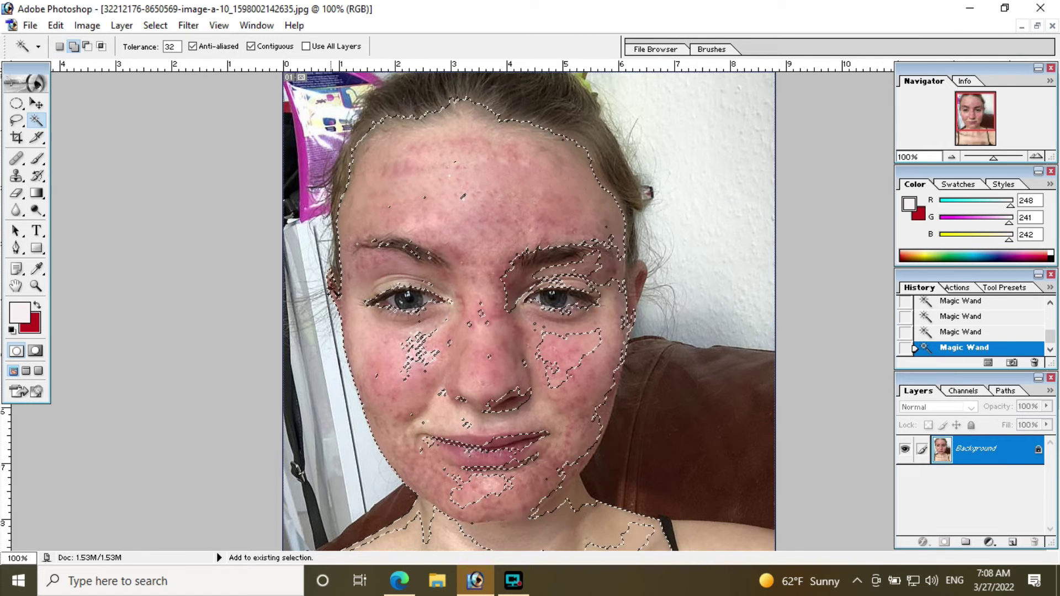
{"action": "key", "text": "ctrl+z"}
{"action": "key", "text": "ctrl+z"}
{"action": "left_click", "coordinate": [635, 281]}
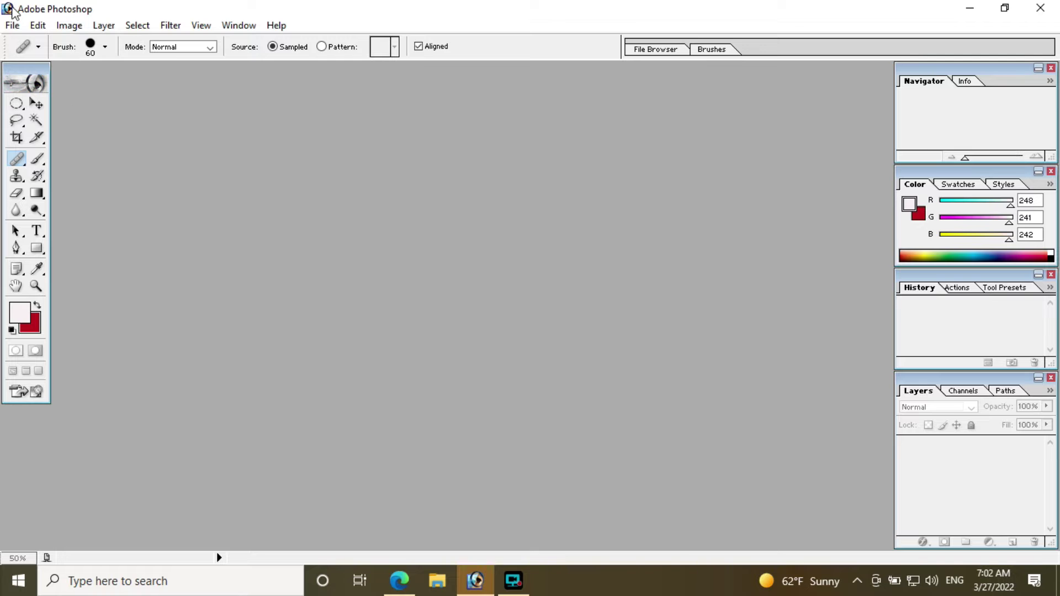
Reopen the unedited acne selfie from Pictures, discarding its profile, and maximize the window.
{"action": "left_click", "coordinate": [13, 25]}
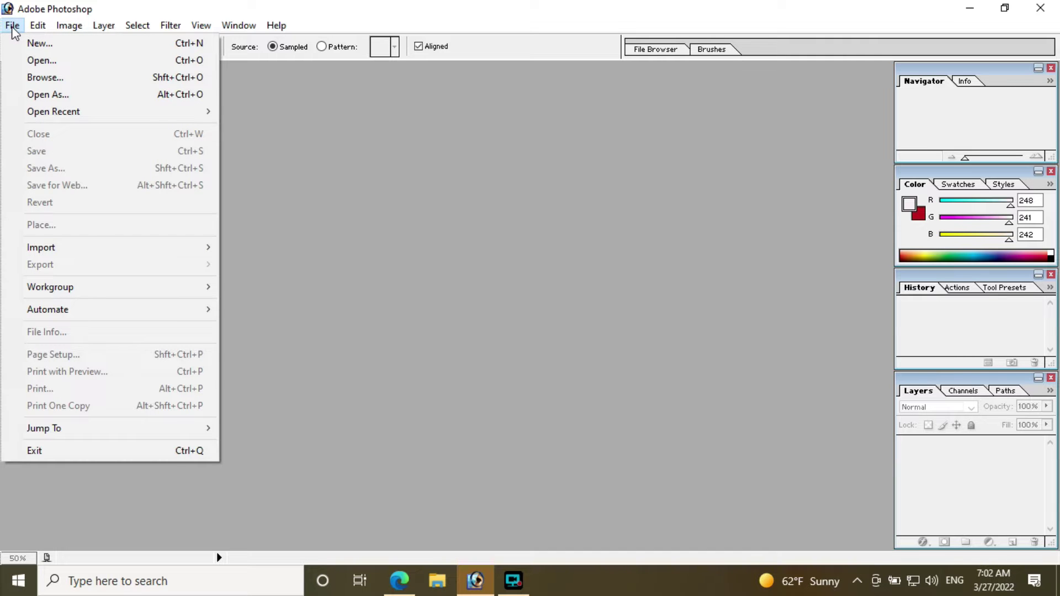
{"action": "left_click", "coordinate": [37, 25]}
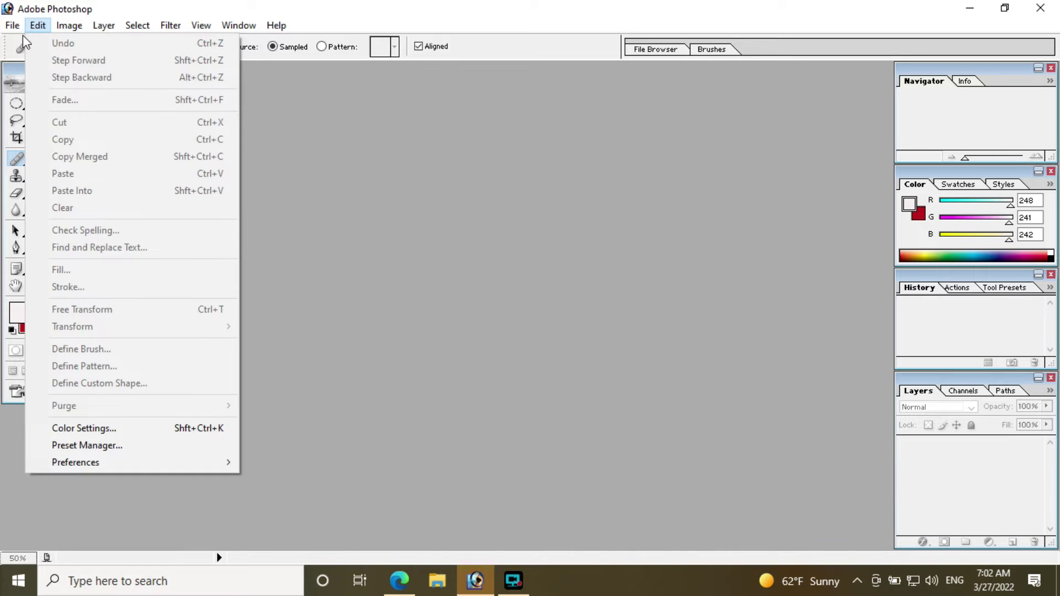
{"action": "left_click", "coordinate": [41, 60]}
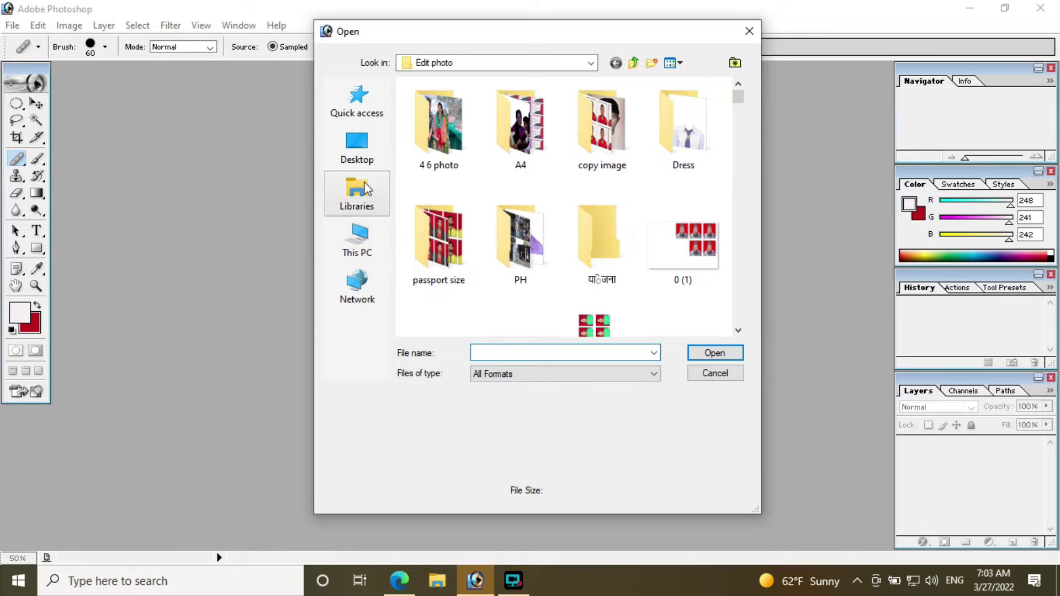
{"action": "left_click", "coordinate": [369, 238]}
{"action": "scroll", "coordinate": [466, 144], "scroll_direction": "down", "scroll_amount": 3}
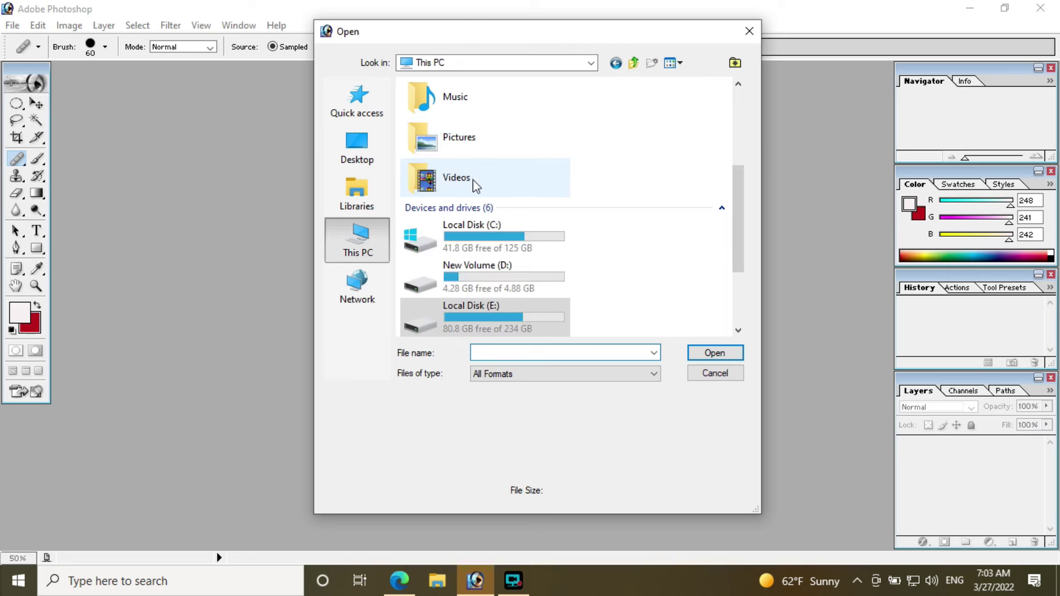
{"action": "double_click", "coordinate": [451, 144]}
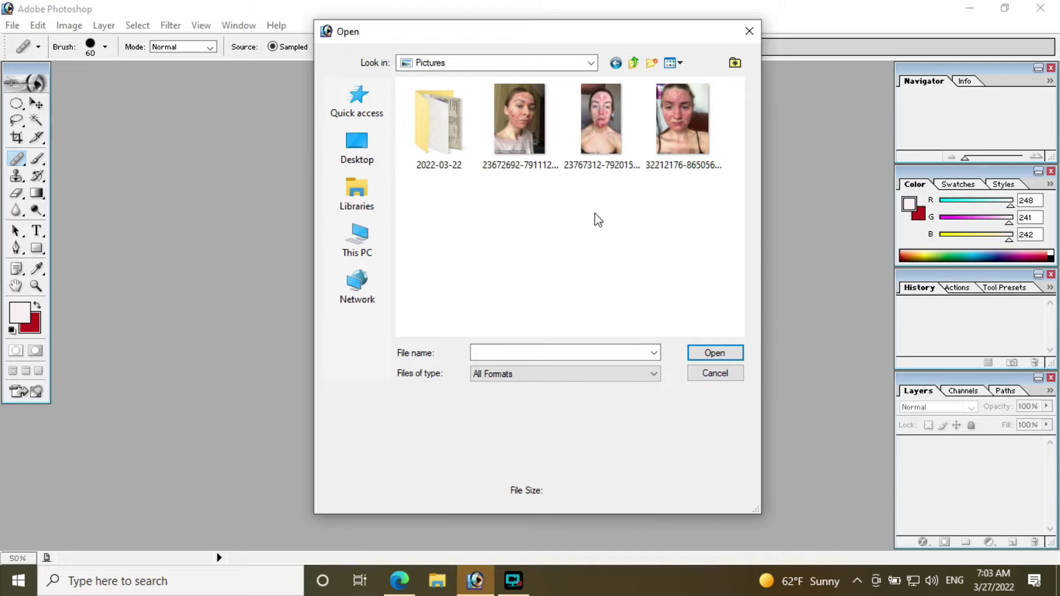
{"action": "left_click", "coordinate": [695, 137]}
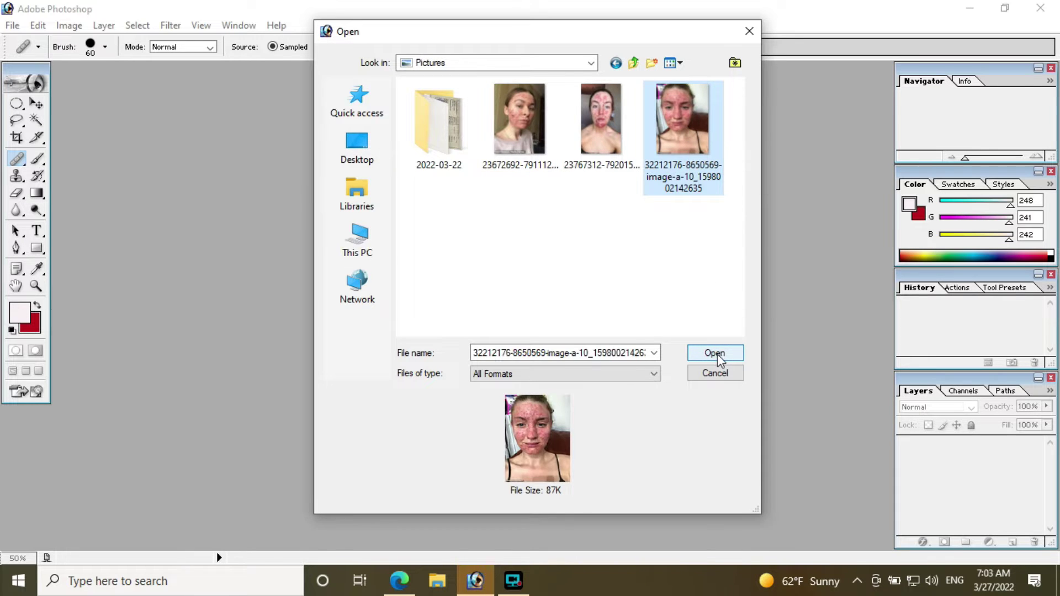
{"action": "left_click", "coordinate": [712, 352]}
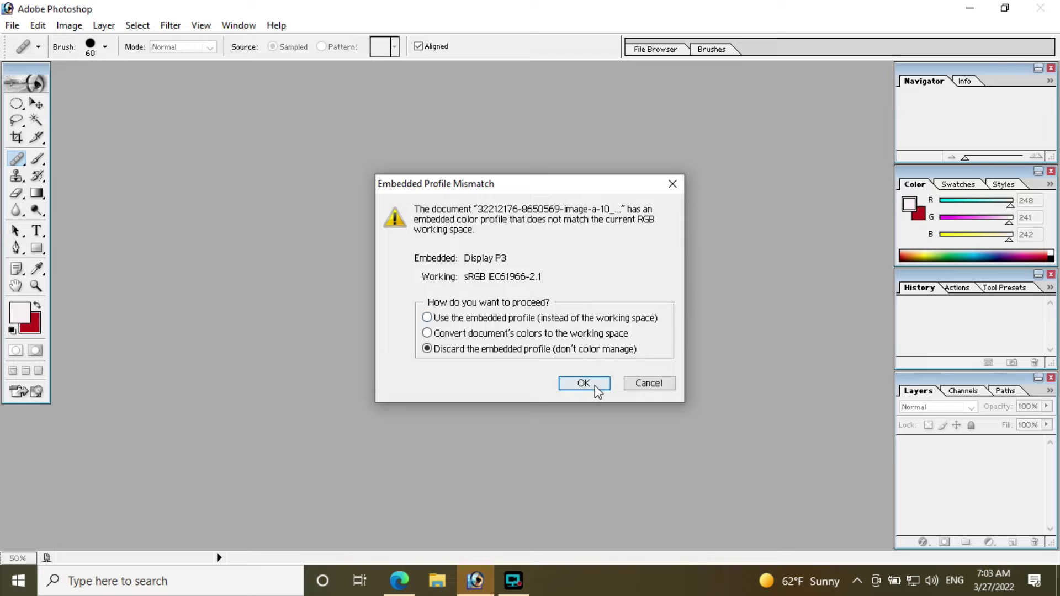
{"action": "left_click", "coordinate": [586, 386]}
{"action": "left_click", "coordinate": [366, 77]}
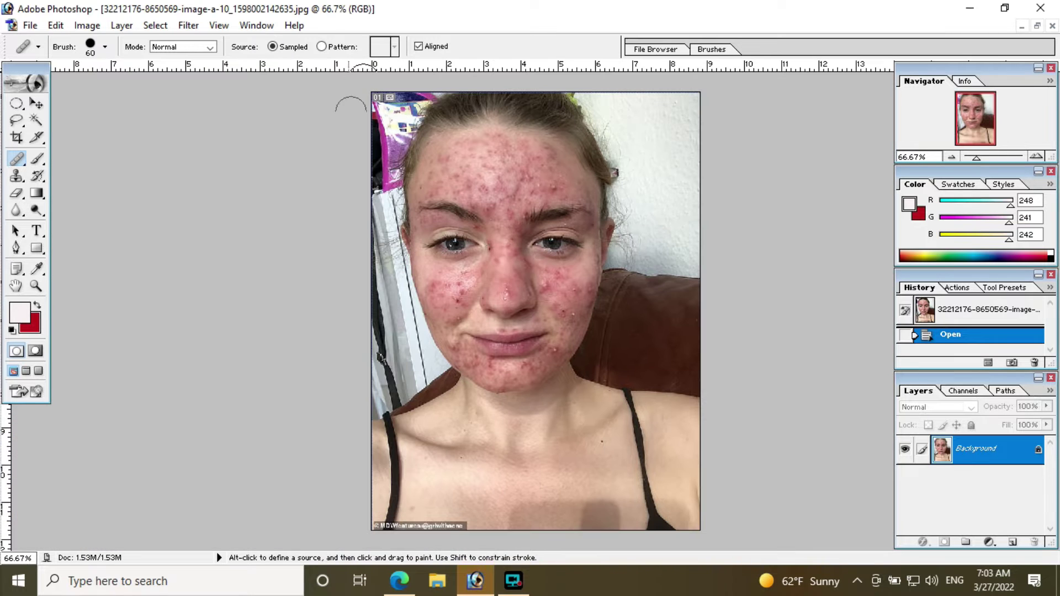
Zoom to 400% on the forehead, then back out to show the whole face and neck.
{"action": "left_click", "coordinate": [496, 250]}
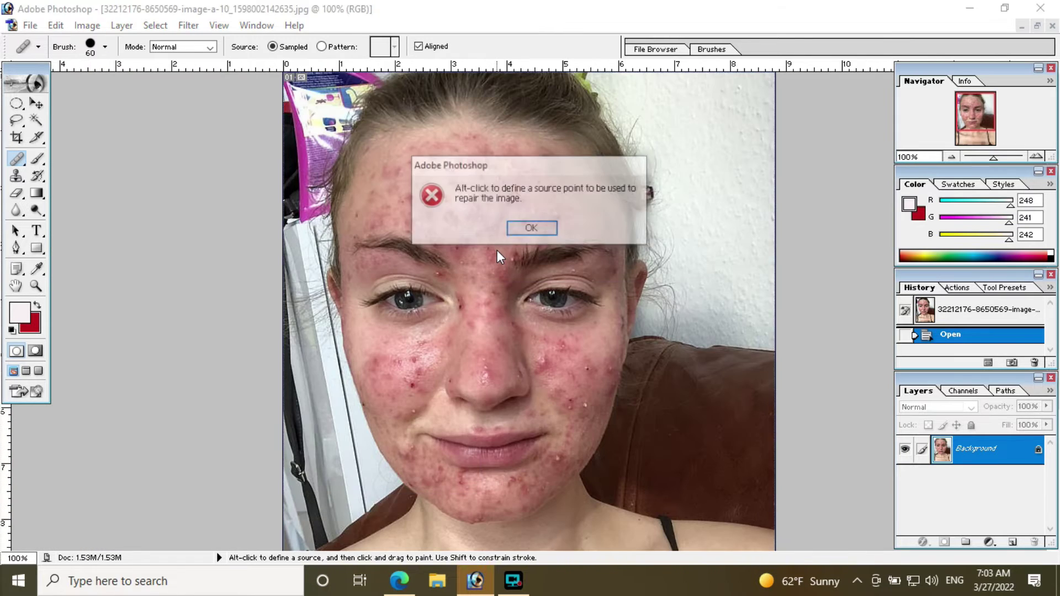
{"action": "left_click", "coordinate": [531, 233]}
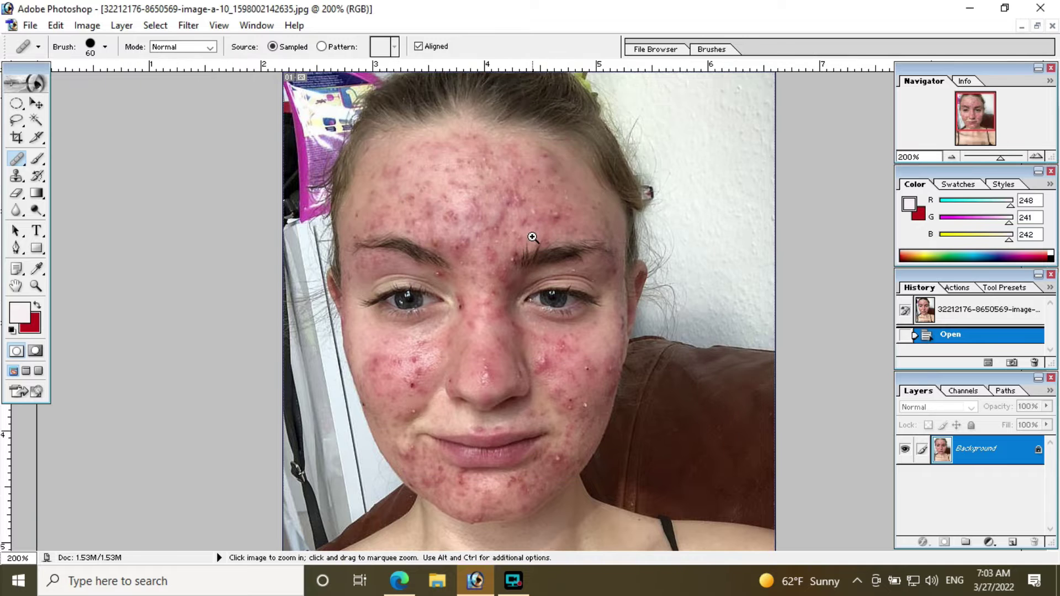
{"action": "left_click", "coordinate": [531, 234]}
{"action": "key", "text": "ctrl+minus"}
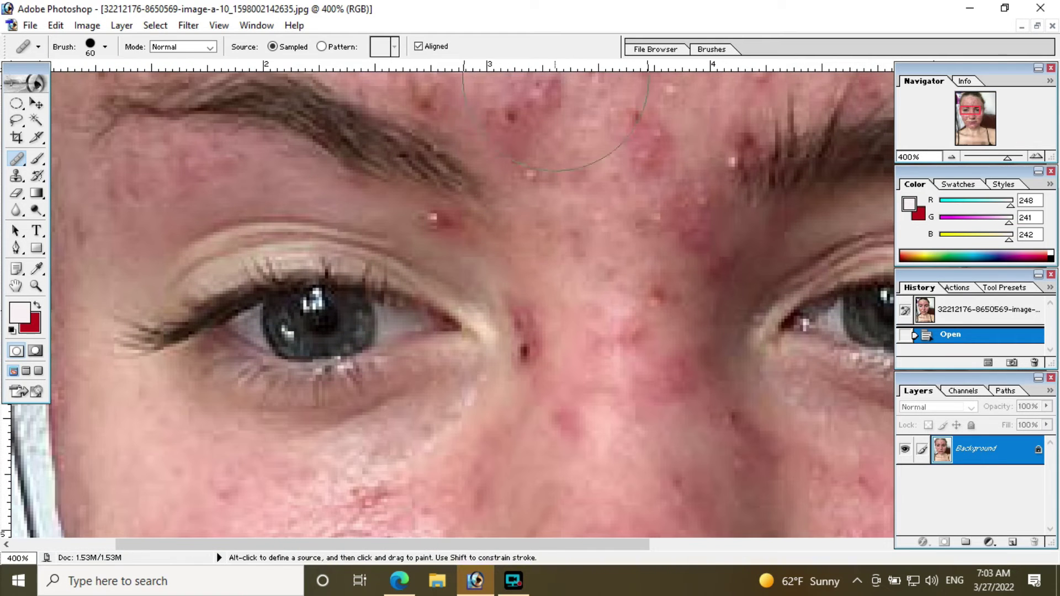
{"action": "key", "text": "ctrl+minus"}
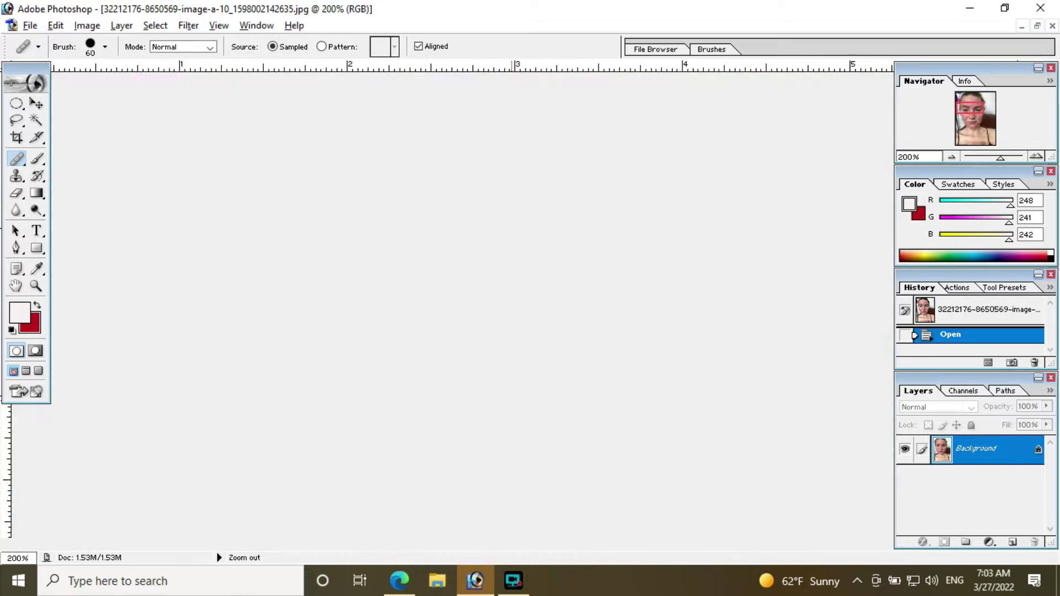
{"action": "key", "text": "ctrl+minus"}
{"action": "left_click_drag", "start_coordinate": [348, 345], "coordinate": [417, 204]}
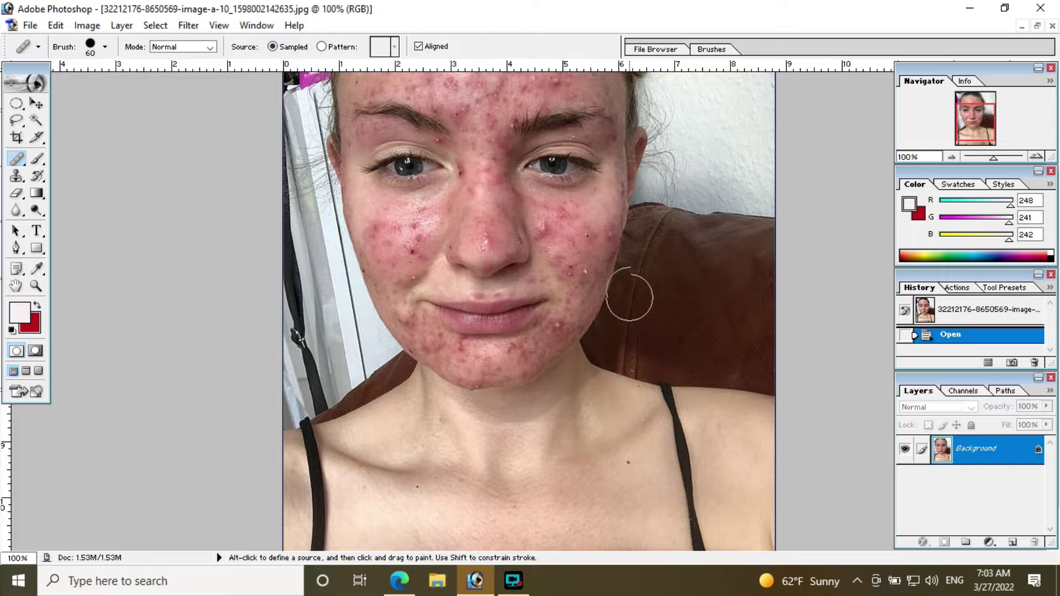
Inspect both cheeks up close, then zoom out to 66.7% so the whole photo fits.
{"action": "left_click", "coordinate": [594, 286], "text": "ctrl"}
{"action": "key", "text": "Return"}
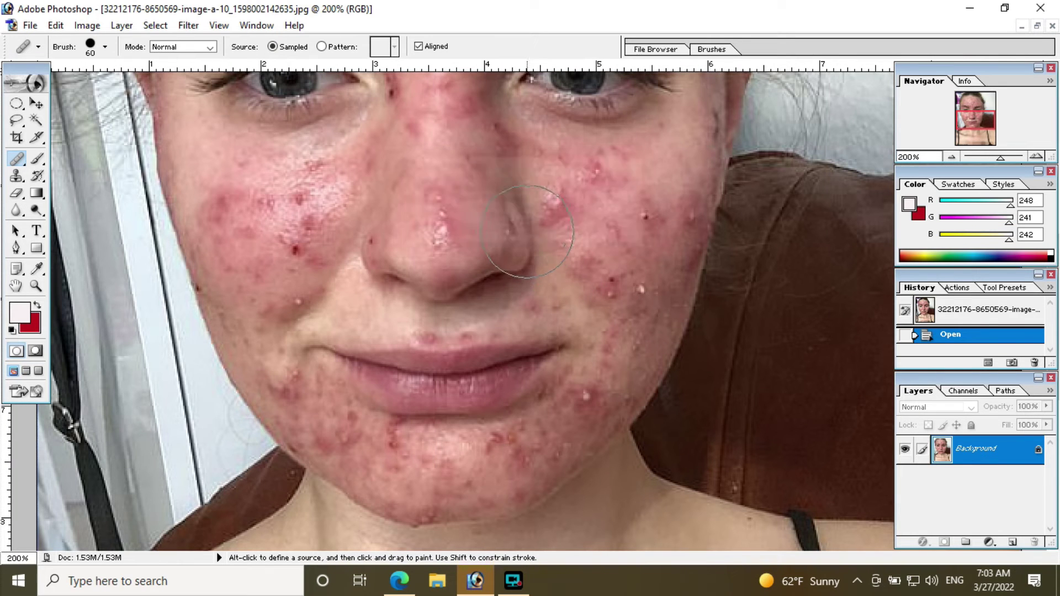
{"action": "left_click", "coordinate": [338, 308], "text": "ctrl"}
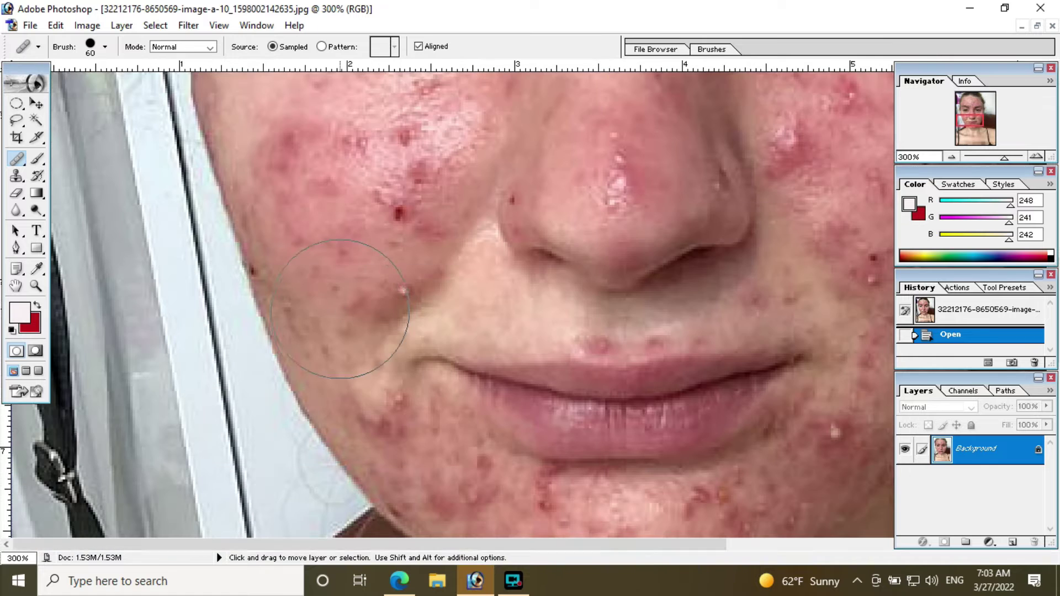
{"action": "left_click", "coordinate": [416, 326], "text": "ctrl+alt"}
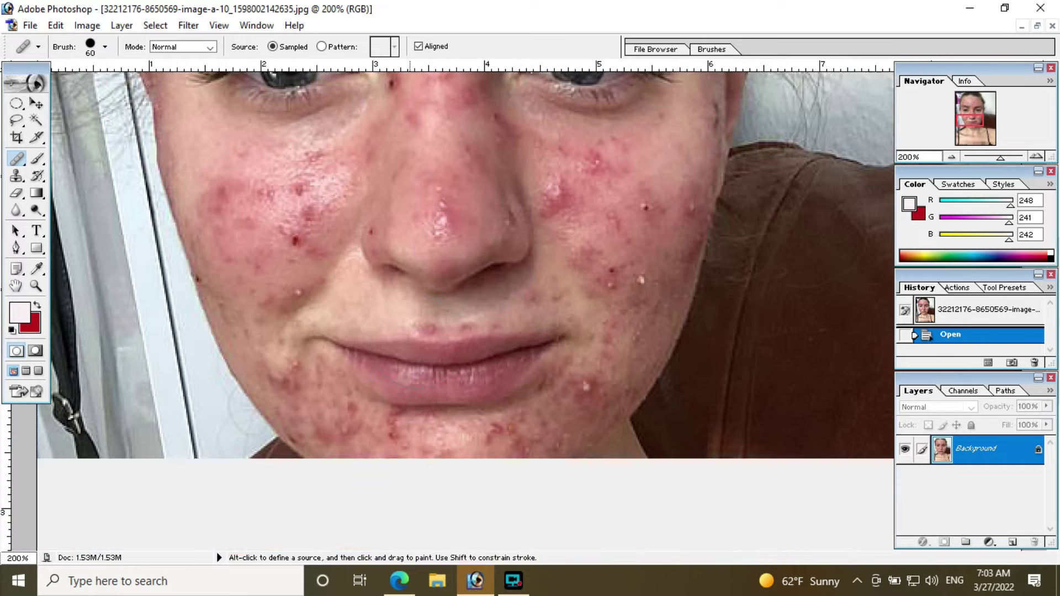
{"action": "left_click", "coordinate": [414, 340], "text": "ctrl+alt"}
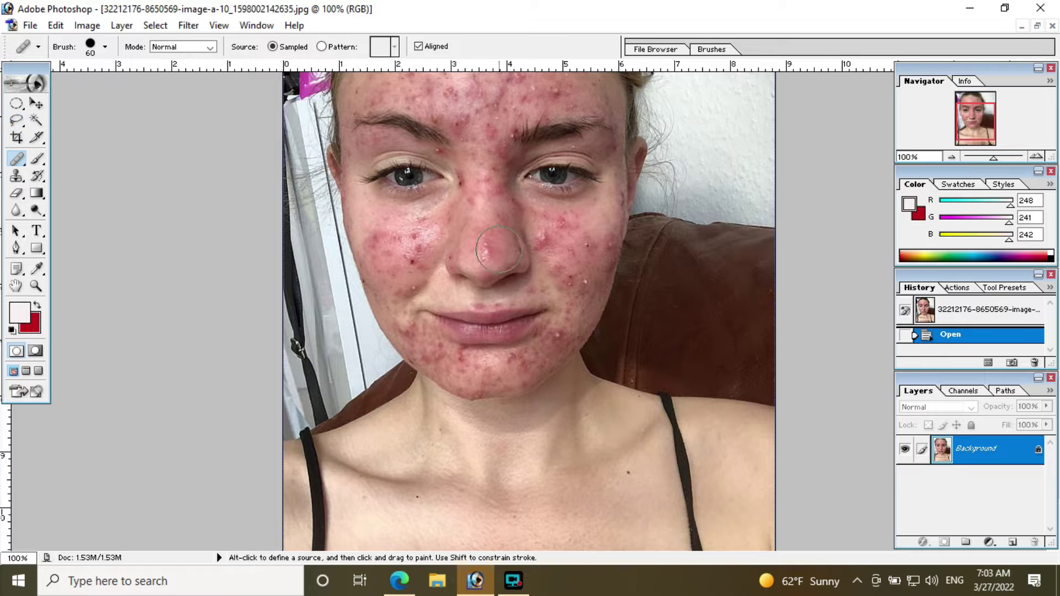
{"action": "left_click", "coordinate": [485, 249], "text": "ctrl+alt"}
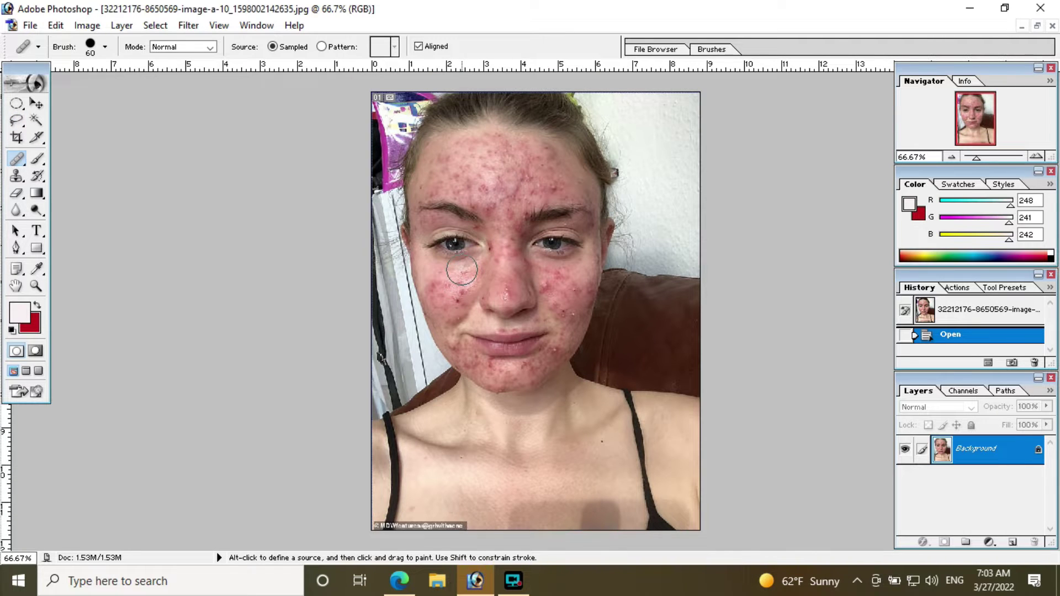
{"action": "left_click", "coordinate": [463, 269], "text": "ctrl"}
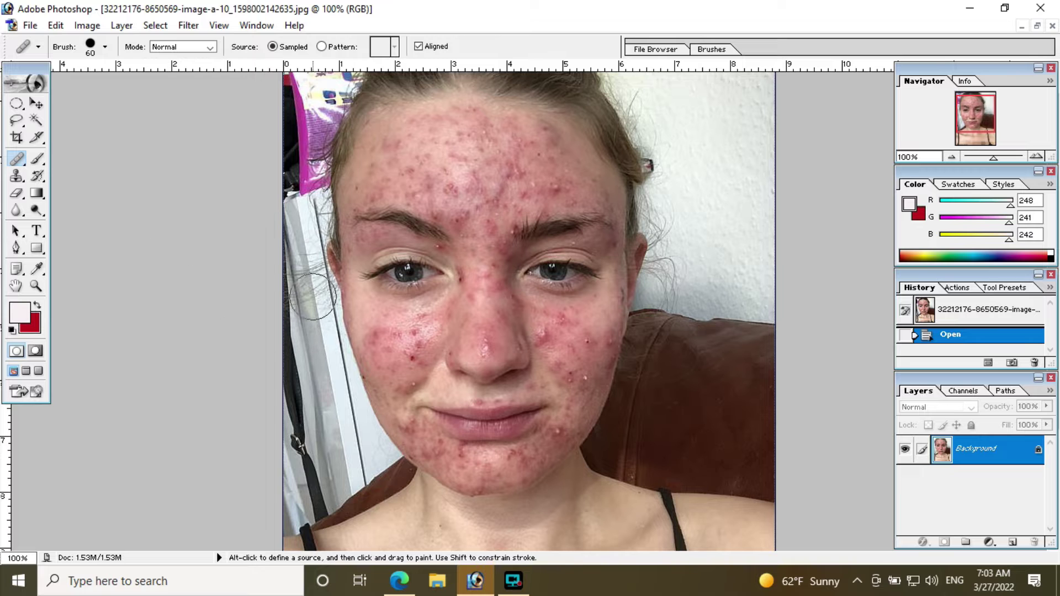
{"action": "scroll", "coordinate": [434, 214], "scroll_direction": "up", "scroll_amount": 1}
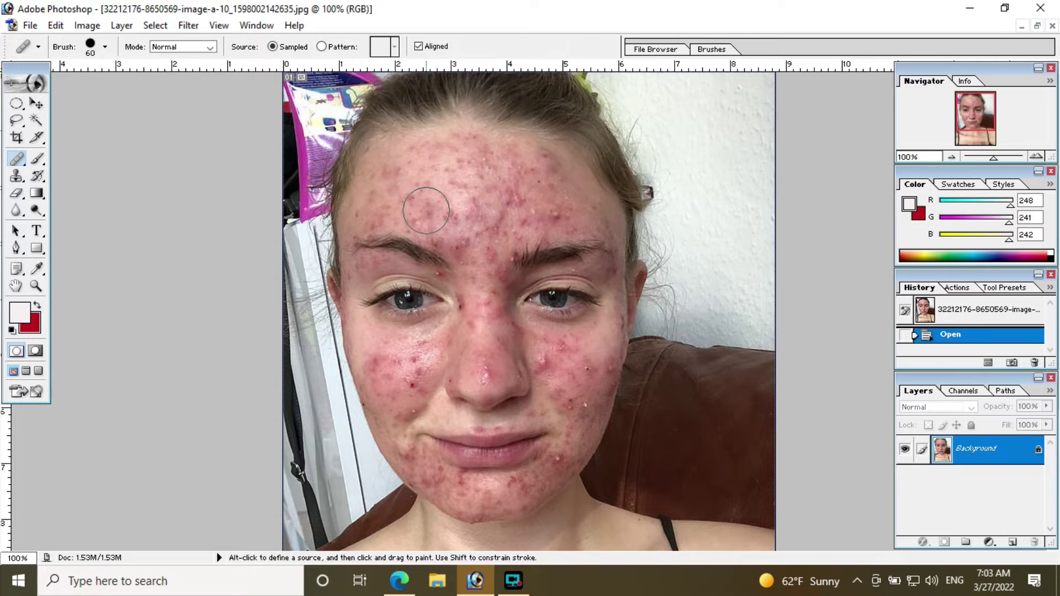
{"action": "key", "text": "ctrl+minus"}
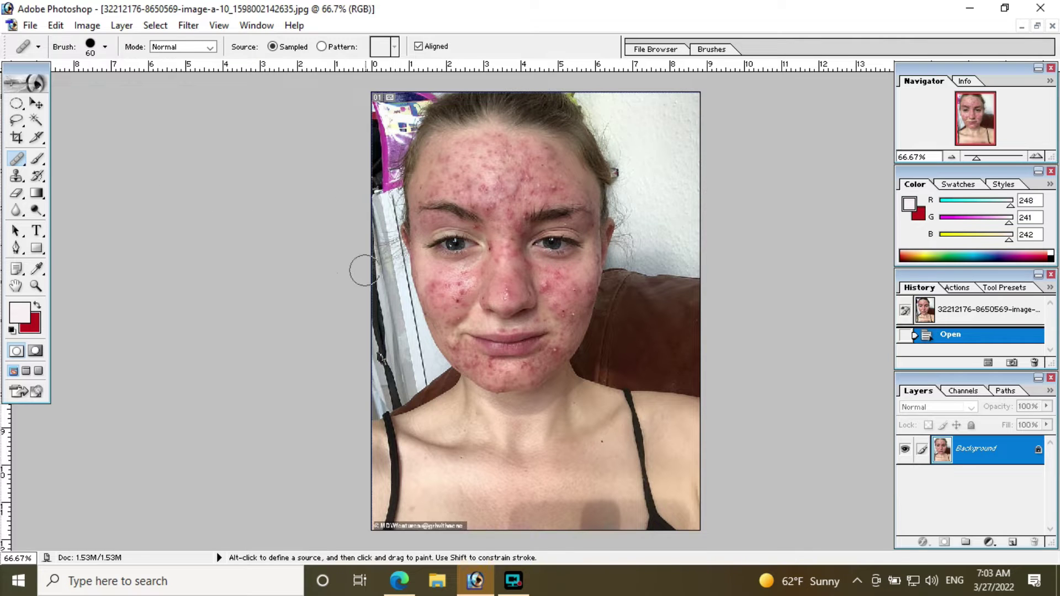
{"action": "left_click", "coordinate": [21, 160]}
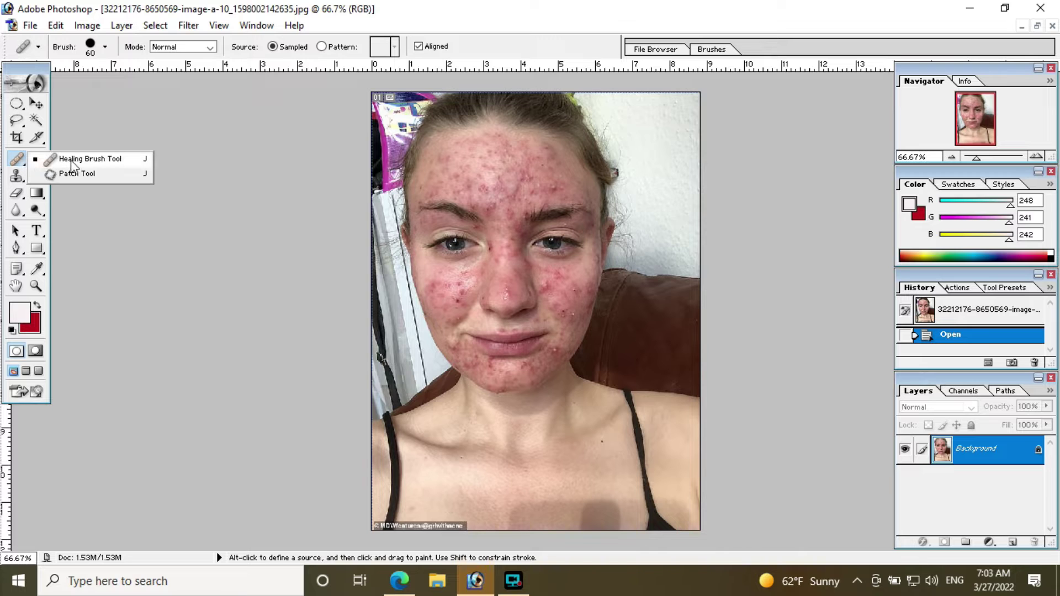
Select the Healing Brush, zoom to 300% on the cheek below the left eye, and shrink the brush to 20 px.
{"action": "left_click", "coordinate": [109, 161]}
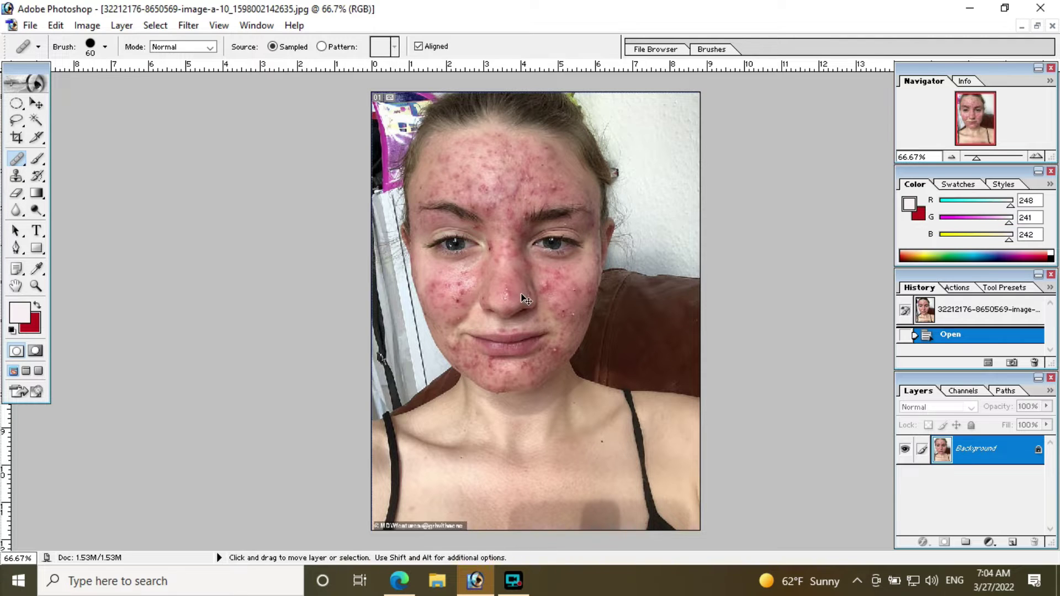
{"action": "key", "text": "ctrl"}
{"action": "key", "text": "ctrl+space"}
{"action": "left_click", "coordinate": [504, 305]}
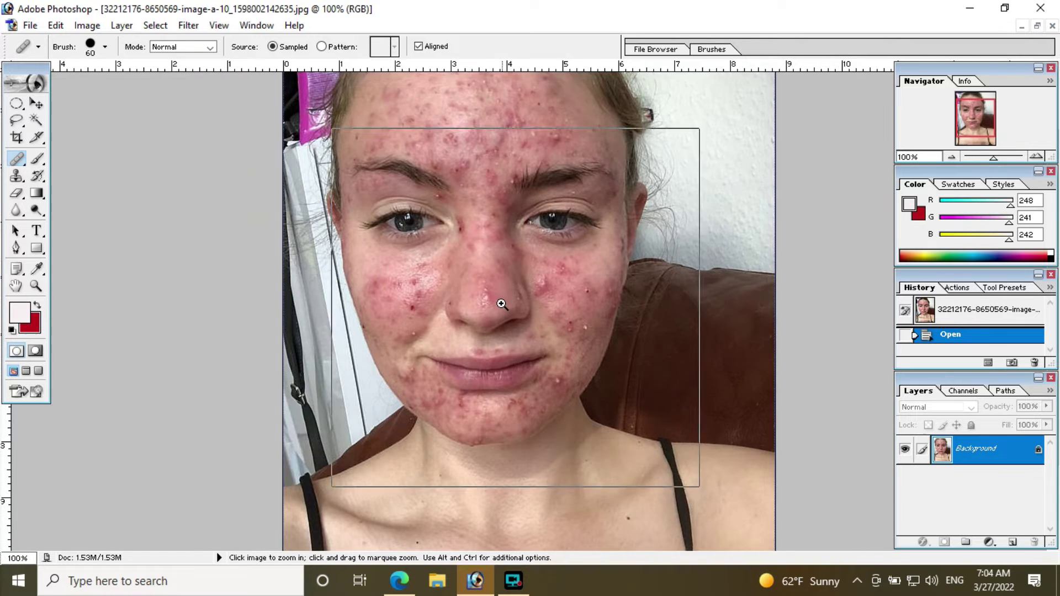
{"action": "left_click", "coordinate": [502, 304]}
{"action": "left_click", "coordinate": [473, 296]}
{"action": "left_click_drag", "start_coordinate": [270, 277], "coordinate": [346, 289]}
{"action": "key", "text": "bracketleft"}
{"action": "key", "text": "bracketleft"}
{"action": "key", "text": "bracketleft"}
{"action": "key", "text": "bracketleft"}
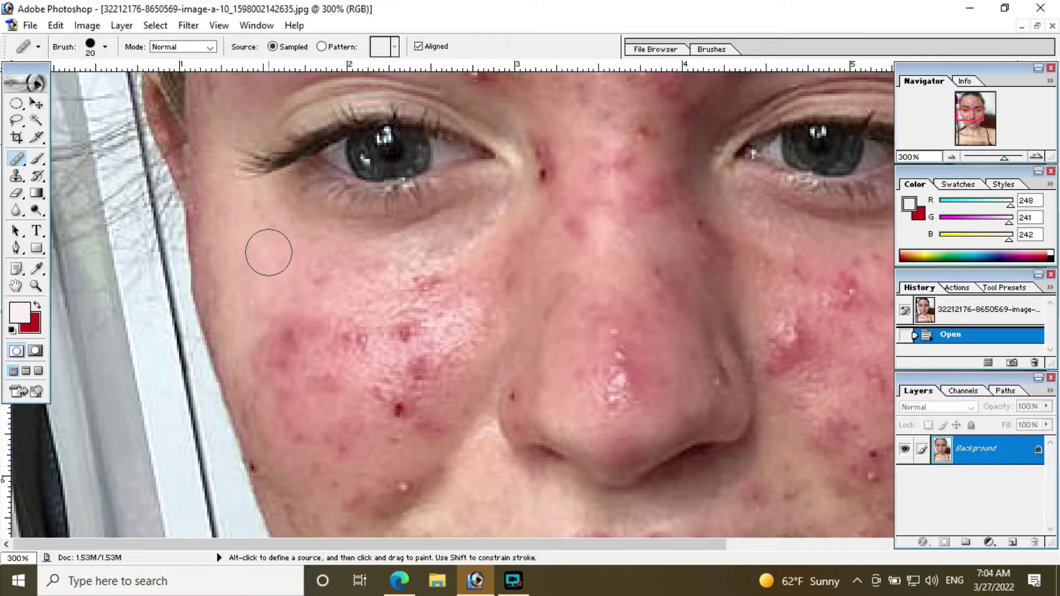
{"action": "key", "text": "alt"}
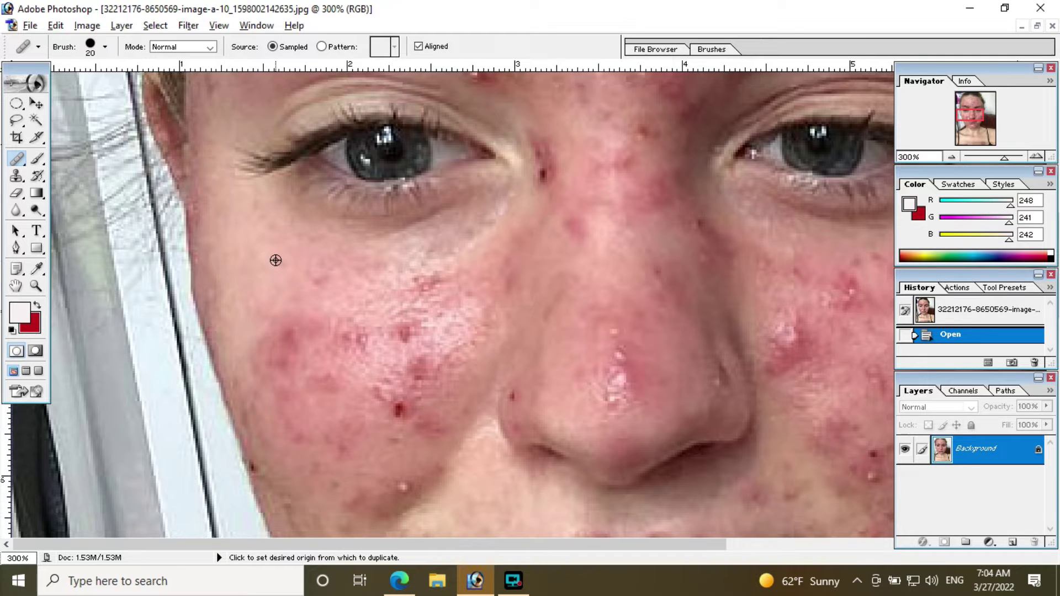
Sample clean cheek skin and heal several blemishes on the left cheek.
{"action": "left_click", "coordinate": [275, 259], "text": "alt"}
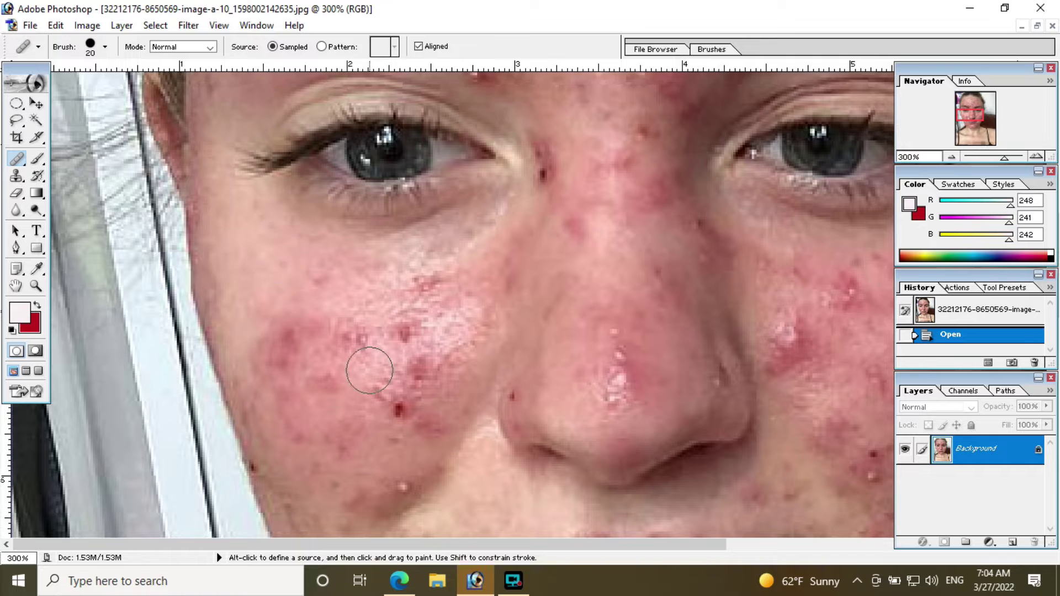
{"action": "left_click_drag", "start_coordinate": [366, 360], "coordinate": [342, 298]}
{"action": "left_click", "coordinate": [319, 269]}
{"action": "left_click", "coordinate": [280, 268]}
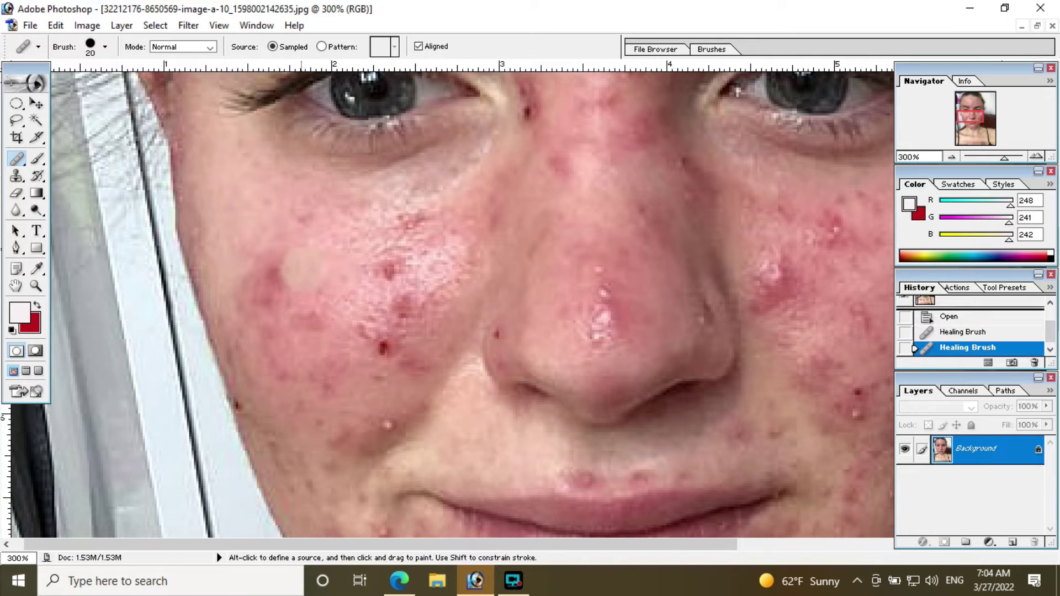
{"action": "left_click", "coordinate": [259, 292]}
{"action": "left_click", "coordinate": [321, 316]}
{"action": "left_click", "coordinate": [256, 277]}
{"action": "left_click_drag", "start_coordinate": [367, 307], "coordinate": [382, 271]}
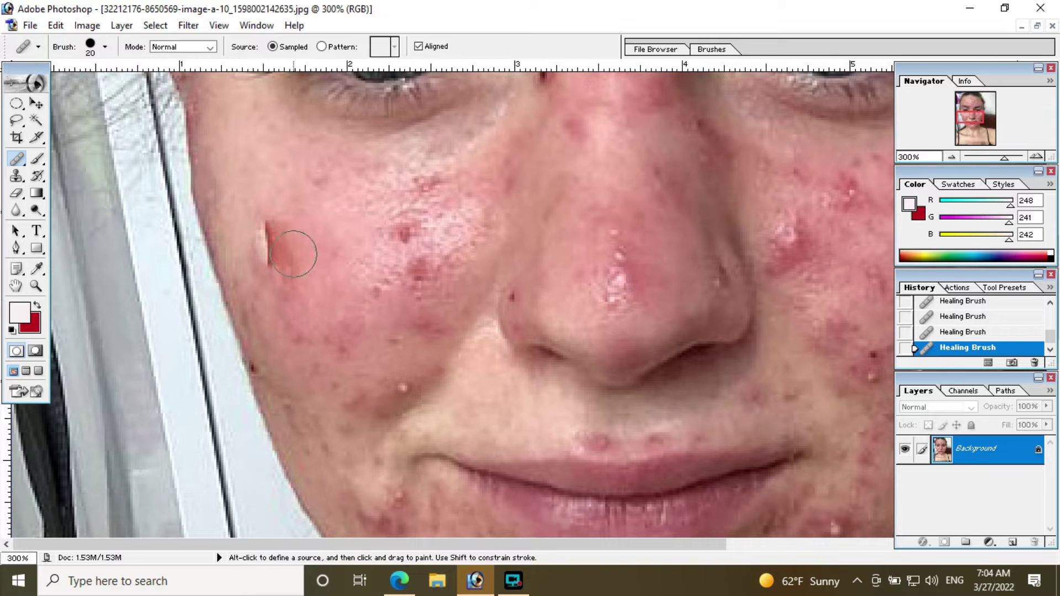
Resample clean skin and heal the dark cheek blemish, undoing to compare before and after.
{"action": "key", "text": "alt"}
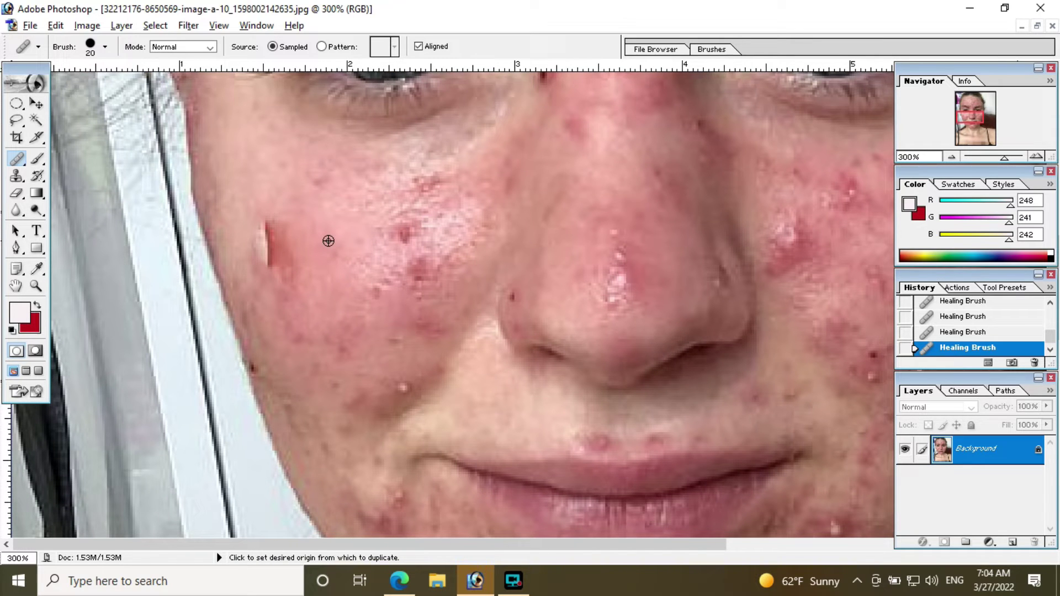
{"action": "left_click", "coordinate": [282, 245], "text": "alt"}
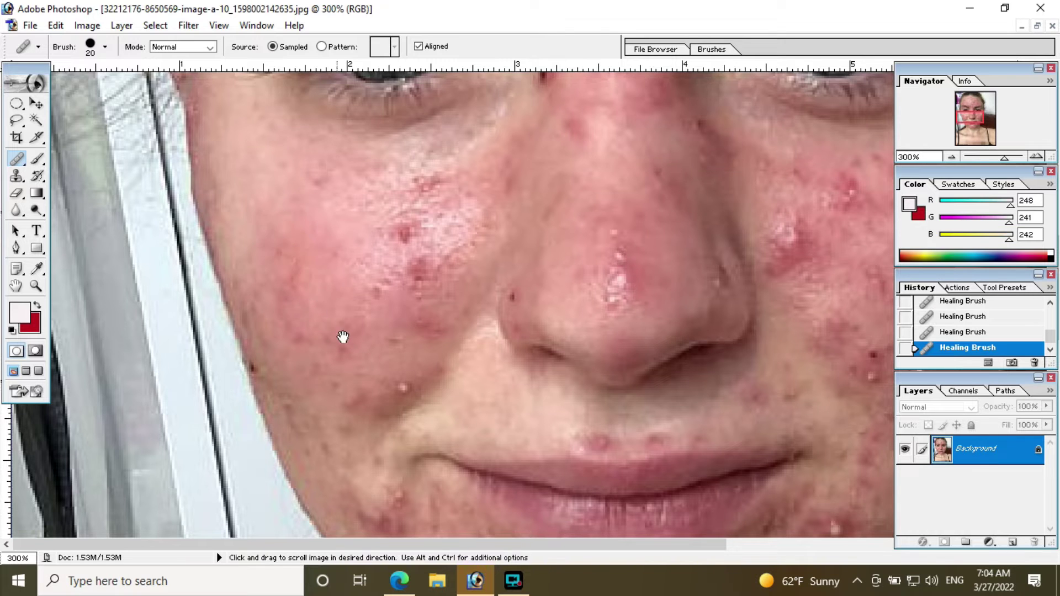
{"action": "left_click_drag", "start_coordinate": [342, 338], "coordinate": [339, 237]}
{"action": "left_click", "coordinate": [273, 271]}
{"action": "key", "text": "ctrl+z"}
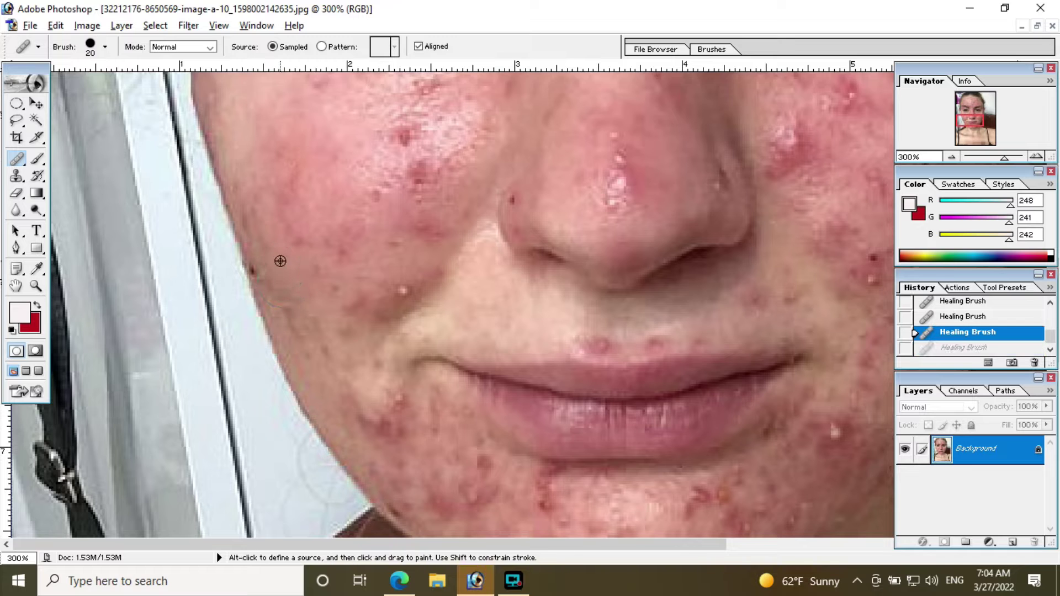
{"action": "key", "text": "ctrl+z"}
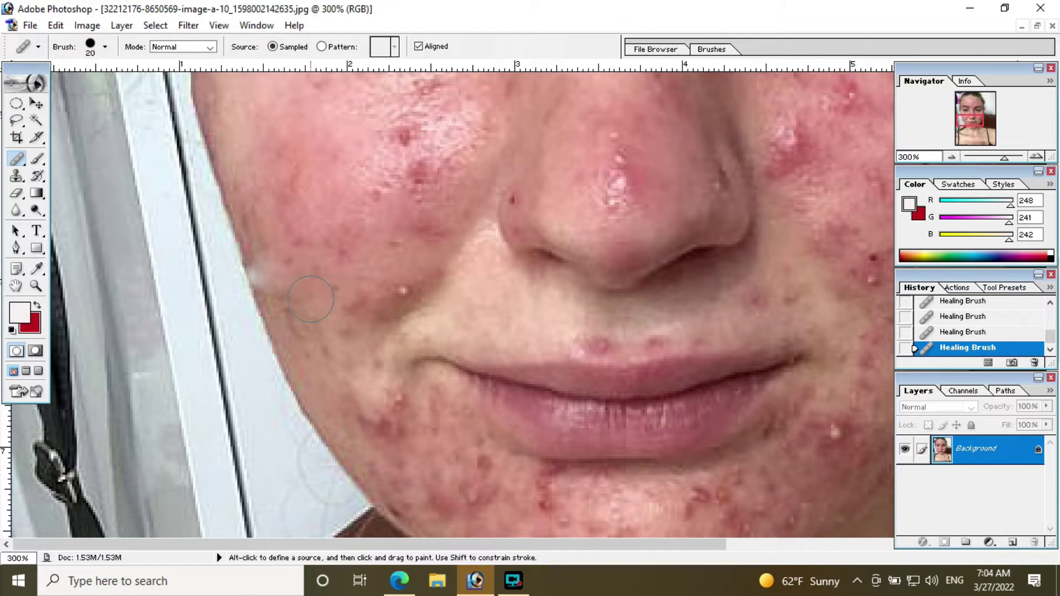
{"action": "key", "text": "ctrl+z"}
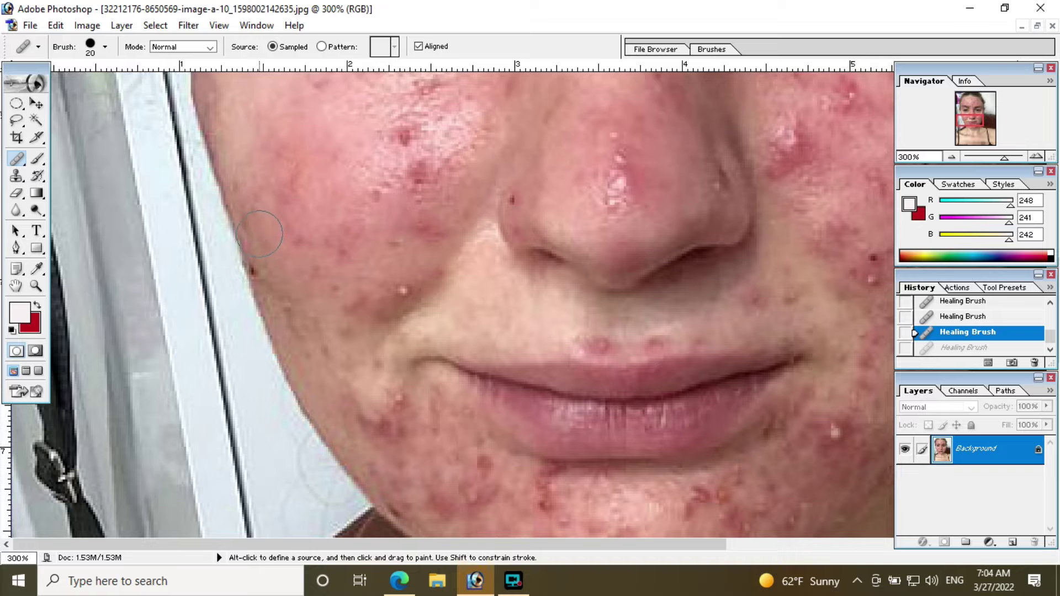
{"action": "left_click", "coordinate": [257, 268]}
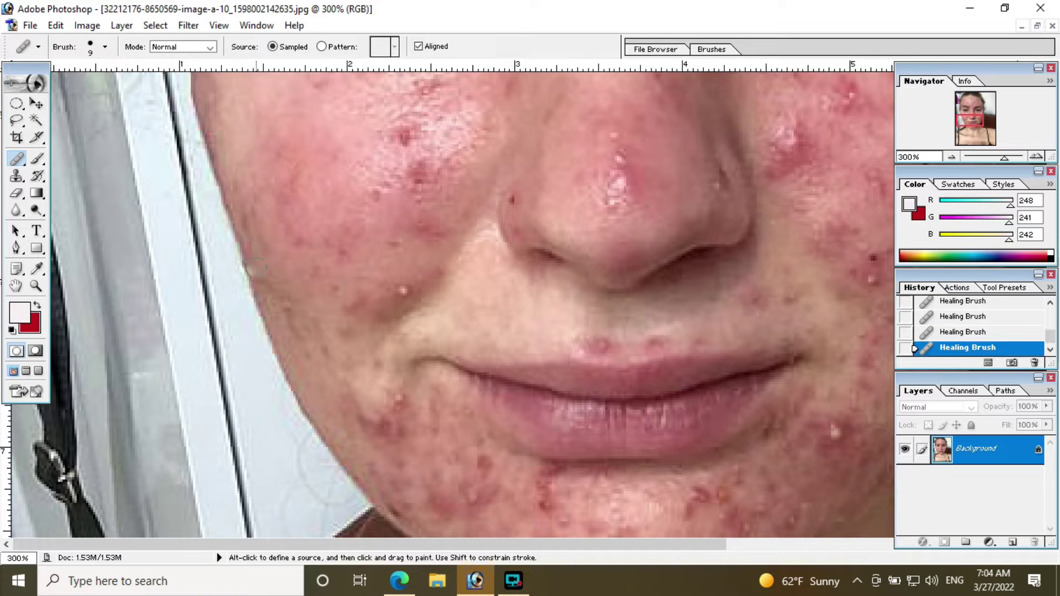
Enlarge the healing brush and check its diameter and hardness settings.
{"action": "scroll", "coordinate": [314, 285], "scroll_direction": "down", "scroll_amount": 2}
{"action": "scroll", "coordinate": [363, 232], "scroll_direction": "right", "scroll_amount": 2}
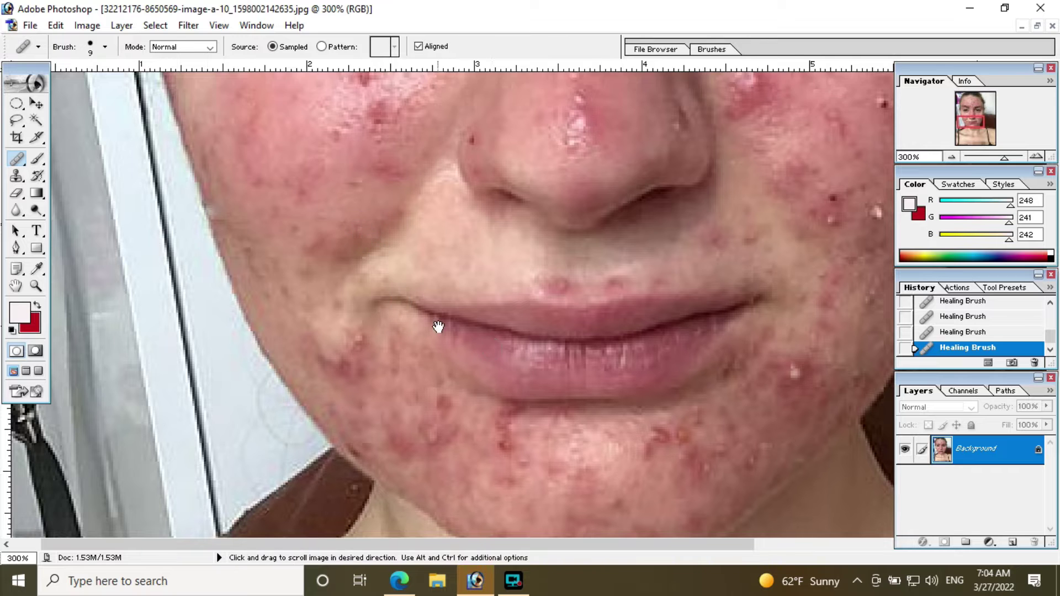
{"action": "scroll", "coordinate": [359, 242], "scroll_direction": "up", "scroll_amount": 3}
{"action": "scroll", "coordinate": [349, 253], "scroll_direction": "up", "scroll_amount": 2}
{"action": "key", "text": "bracketright"}
{"action": "key", "text": "bracketright"}
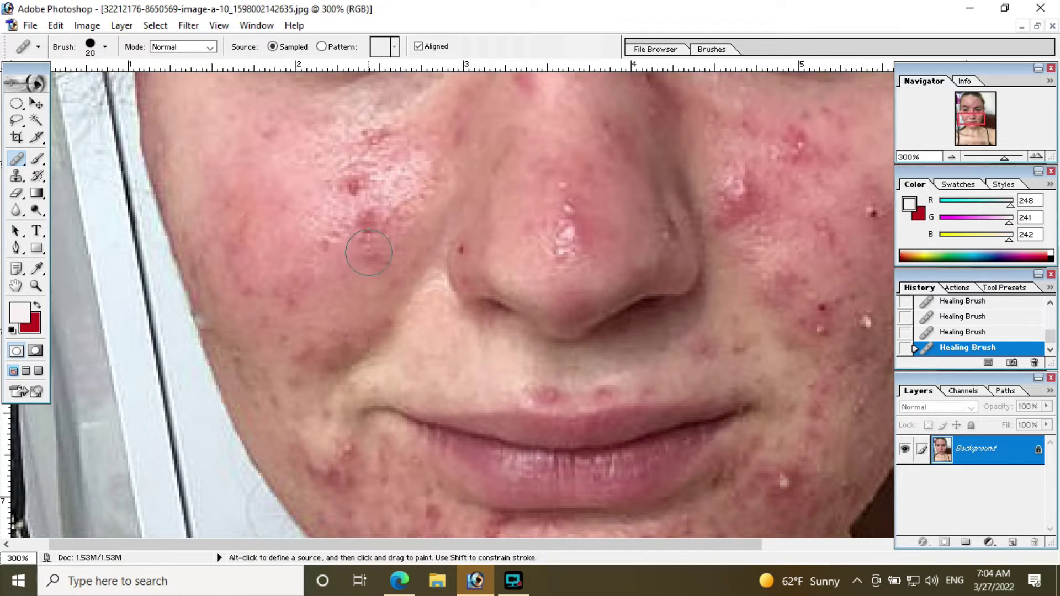
{"action": "scroll", "coordinate": [350, 184], "scroll_direction": "up", "scroll_amount": 2}
{"action": "left_click", "coordinate": [95, 48]}
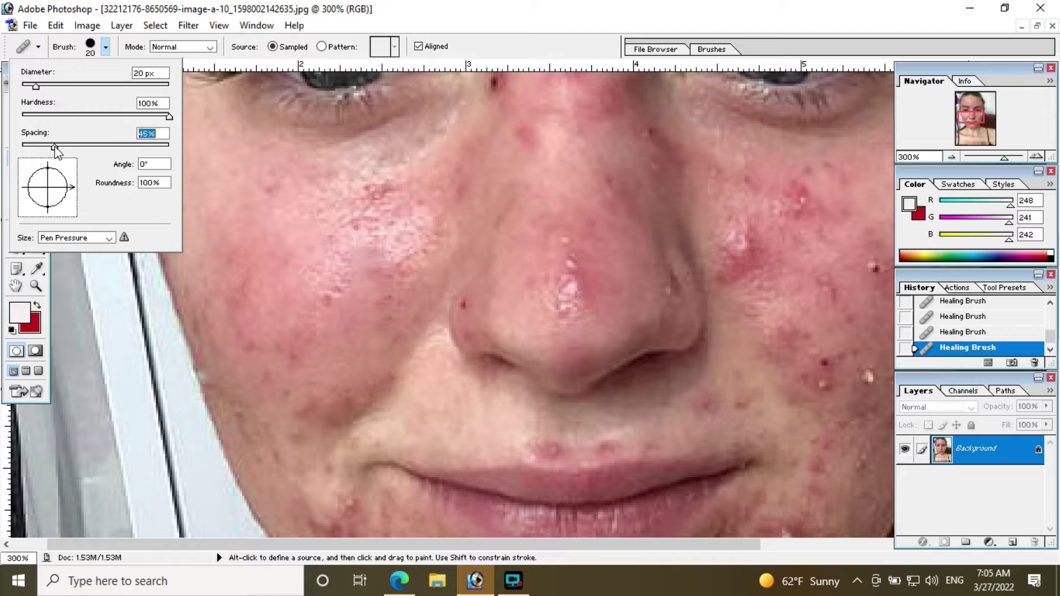
{"action": "left_click", "coordinate": [286, 213]}
{"action": "scroll", "coordinate": [367, 251], "scroll_direction": "down", "scroll_amount": 4}
{"action": "scroll", "coordinate": [318, 267], "scroll_direction": "down", "scroll_amount": 1}
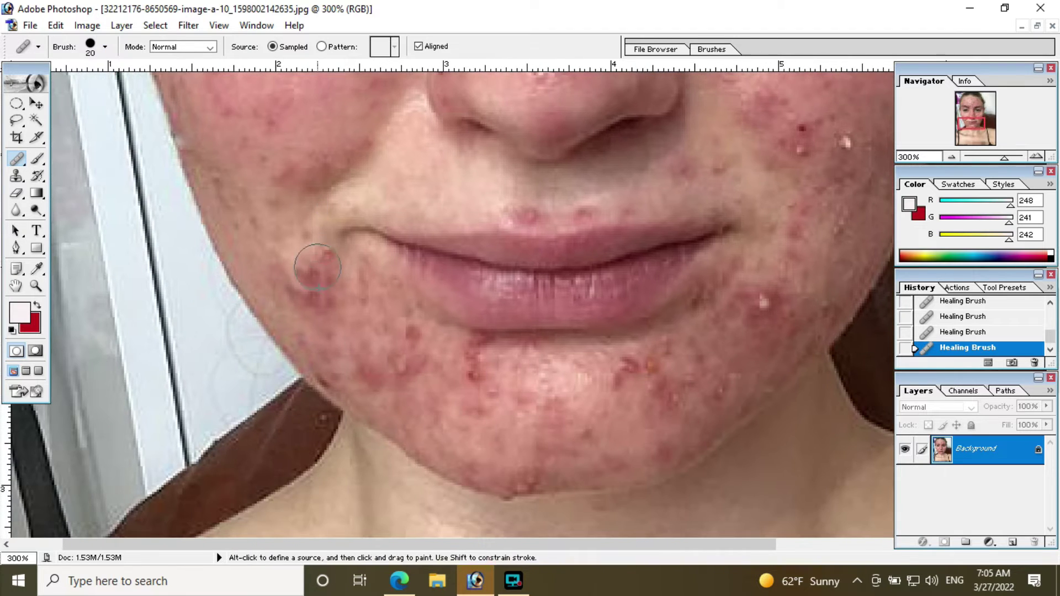
Set clean skin sources on the chin, adjusting the healing brush to 30 pixels.
{"action": "left_click", "coordinate": [428, 190], "text": "alt"}
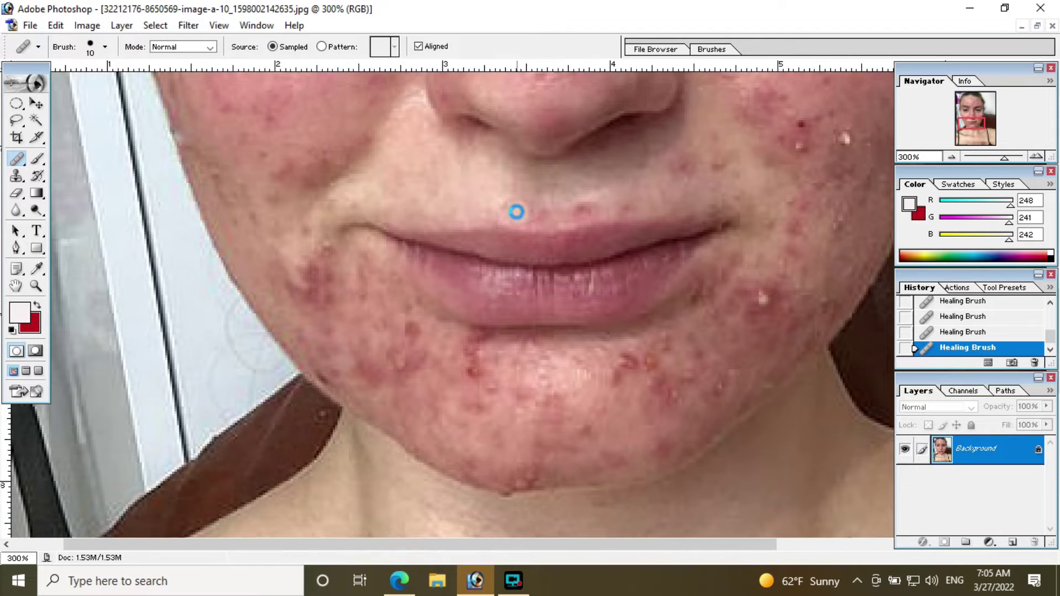
{"action": "scroll", "coordinate": [622, 204], "scroll_direction": "up", "scroll_amount": 2}
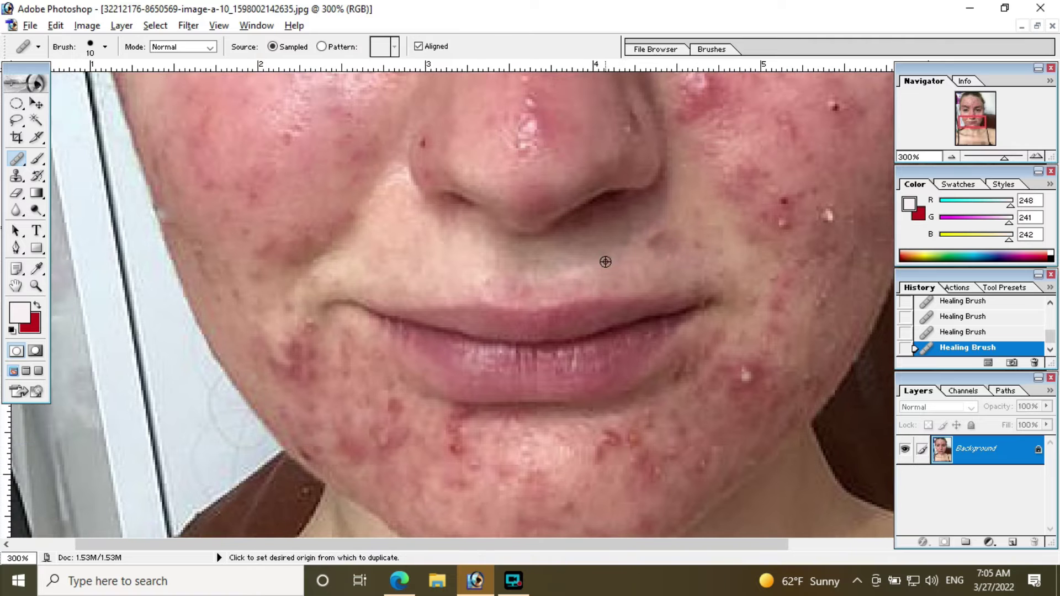
{"action": "key", "text": "bracketright"}
{"action": "scroll", "coordinate": [497, 237], "scroll_direction": "up", "scroll_amount": 3}
{"action": "scroll", "coordinate": [496, 237], "scroll_direction": "right", "scroll_amount": 4}
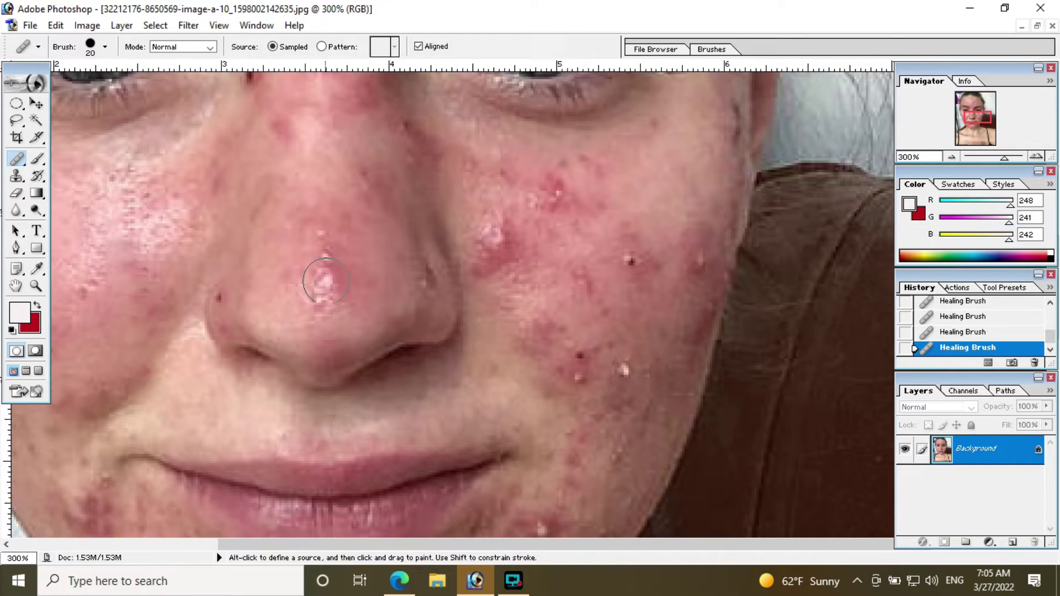
{"action": "scroll", "coordinate": [325, 277], "scroll_direction": "left", "scroll_amount": 4}
{"action": "key", "text": "bracketleft"}
{"action": "scroll", "coordinate": [329, 277], "scroll_direction": "down", "scroll_amount": 6}
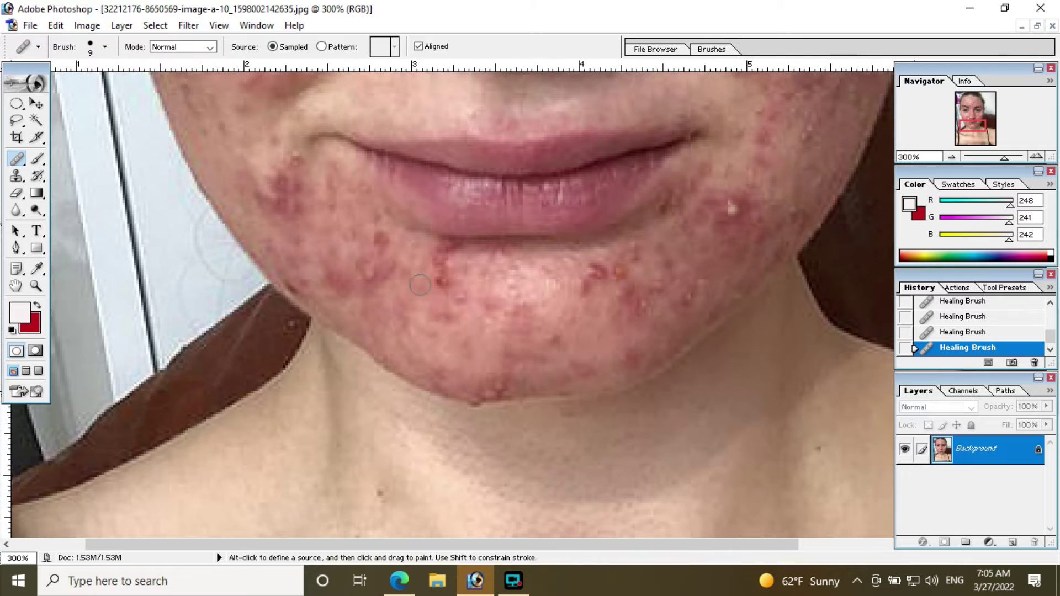
{"action": "left_click", "coordinate": [471, 350], "text": "alt"}
{"action": "key", "text": "bracketright"}
{"action": "key", "text": "bracketright"}
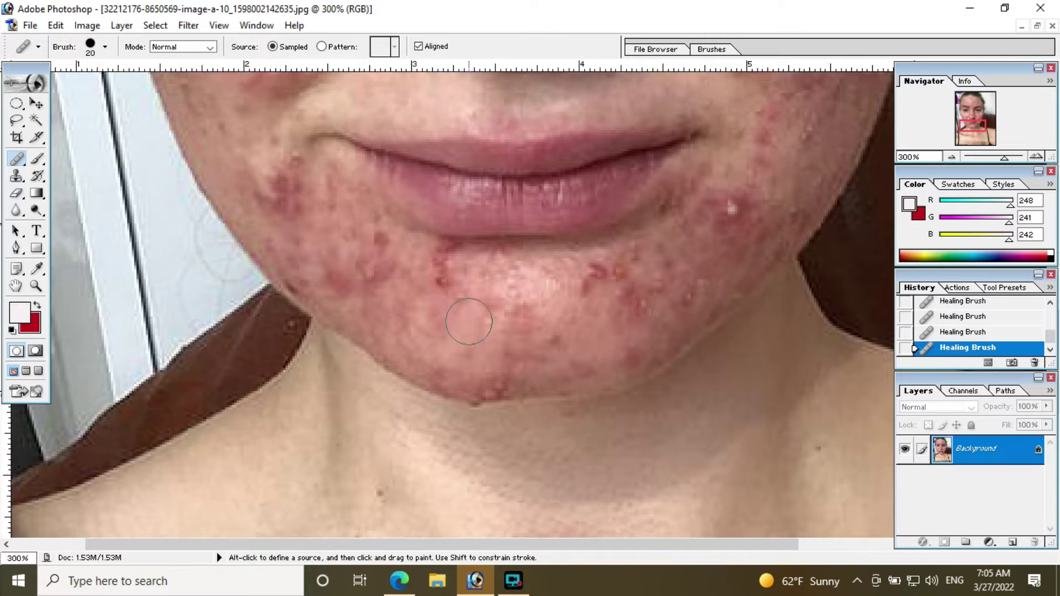
Heal the red spot on the cheek beside the nose.
{"action": "scroll", "coordinate": [422, 254], "scroll_direction": "down", "scroll_amount": 1}
{"action": "scroll", "coordinate": [423, 254], "scroll_direction": "left", "scroll_amount": 3}
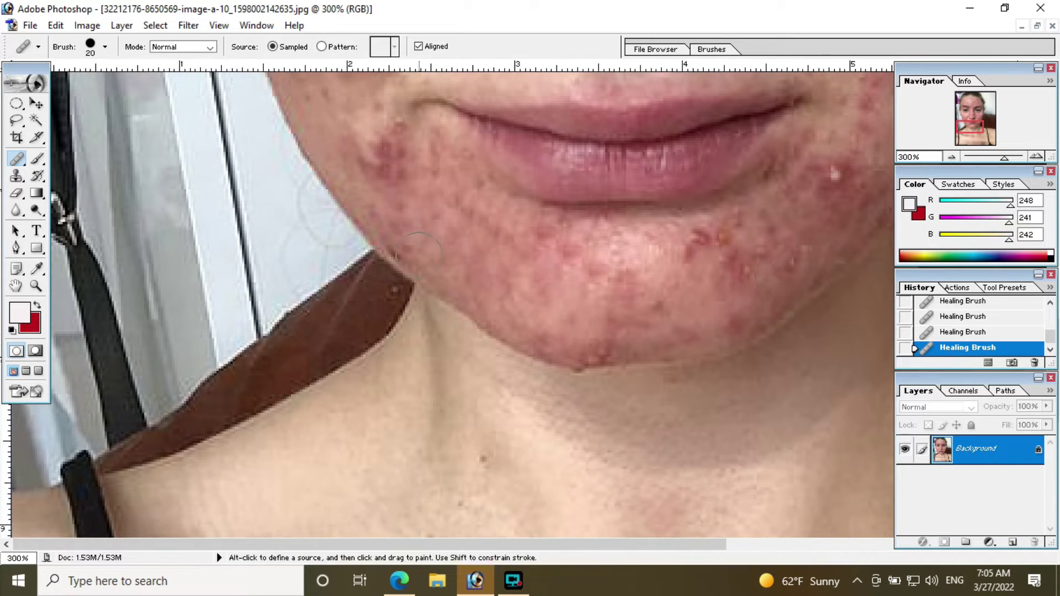
{"action": "scroll", "coordinate": [422, 232], "scroll_direction": "down", "scroll_amount": 1}
{"action": "scroll", "coordinate": [465, 236], "scroll_direction": "right", "scroll_amount": 4}
{"action": "scroll", "coordinate": [466, 236], "scroll_direction": "right", "scroll_amount": 5}
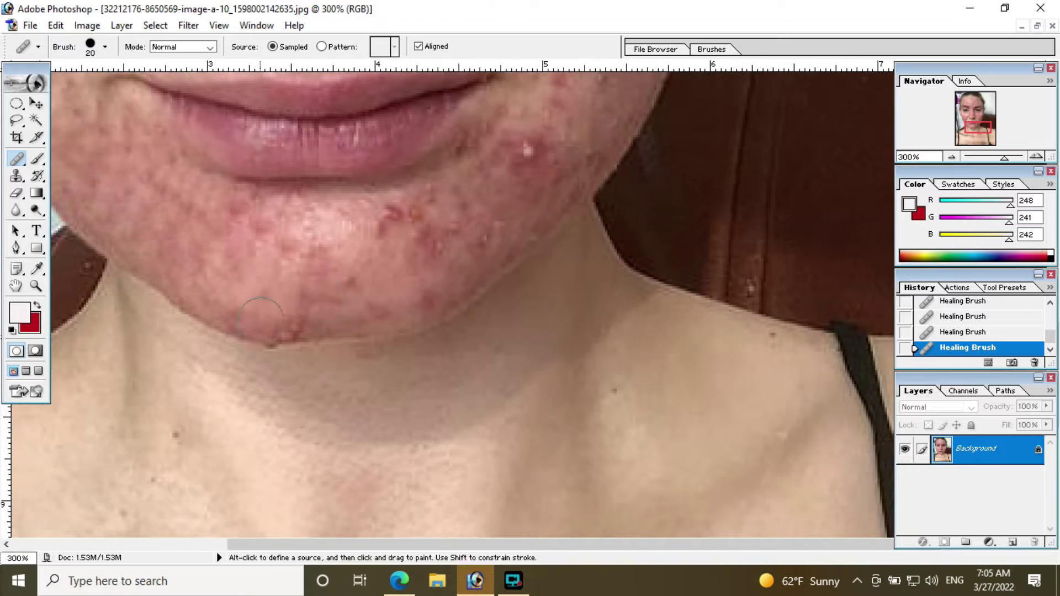
{"action": "scroll", "coordinate": [276, 272], "scroll_direction": "up", "scroll_amount": 1}
{"action": "scroll", "coordinate": [276, 272], "scroll_direction": "right", "scroll_amount": 1}
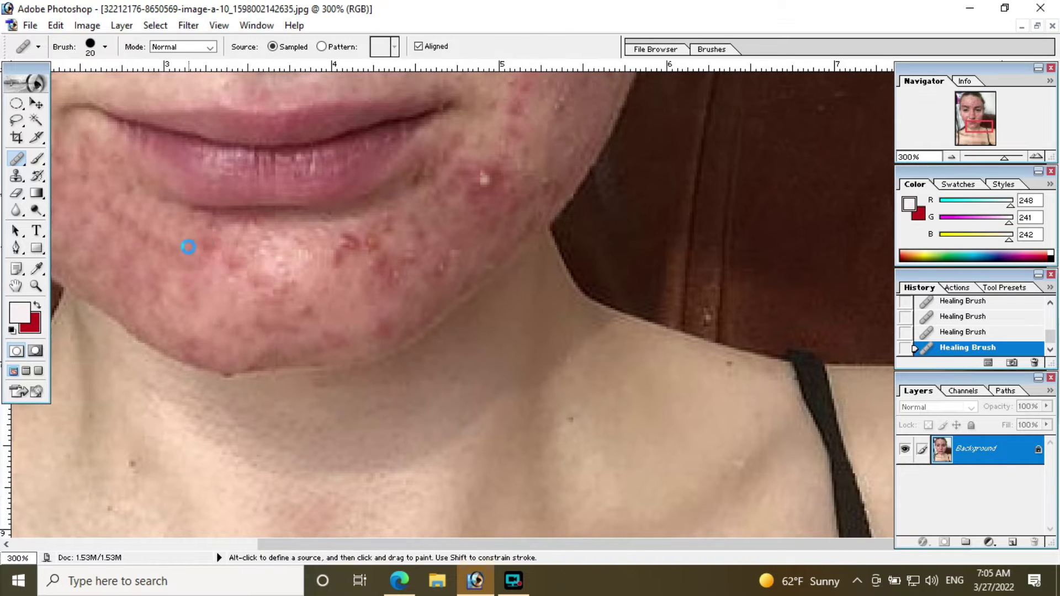
{"action": "scroll", "coordinate": [260, 243], "scroll_direction": "right", "scroll_amount": 1}
{"action": "scroll", "coordinate": [335, 246], "scroll_direction": "down", "scroll_amount": 1}
{"action": "scroll", "coordinate": [350, 241], "scroll_direction": "right", "scroll_amount": 1}
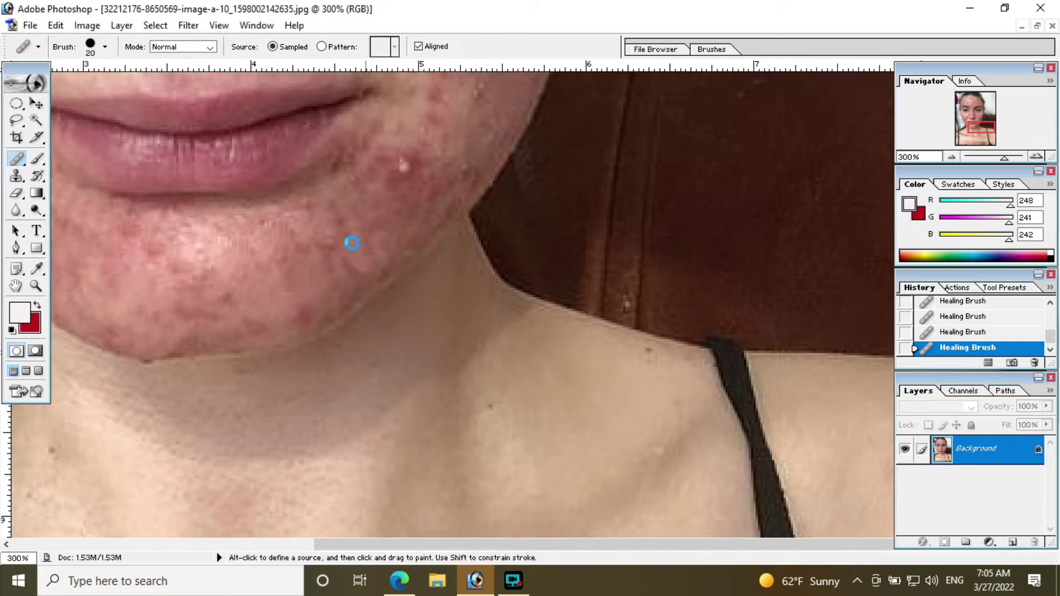
{"action": "scroll", "coordinate": [320, 248], "scroll_direction": "up", "scroll_amount": 2}
{"action": "scroll", "coordinate": [338, 292], "scroll_direction": "up", "scroll_amount": 3}
{"action": "scroll", "coordinate": [359, 284], "scroll_direction": "up", "scroll_amount": 2}
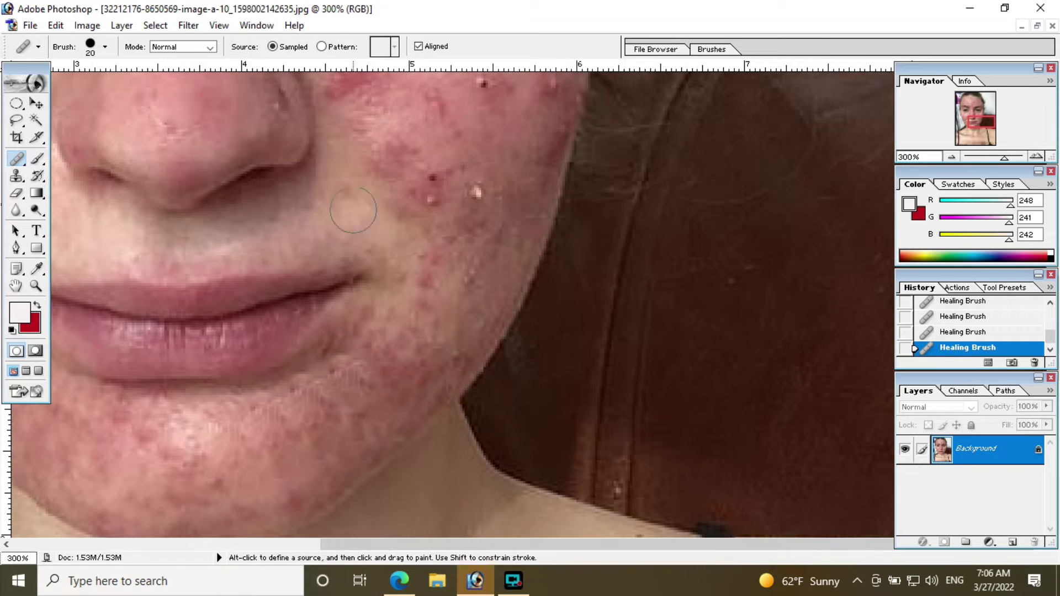
{"action": "scroll", "coordinate": [383, 276], "scroll_direction": "up", "scroll_amount": 1}
{"action": "scroll", "coordinate": [419, 215], "scroll_direction": "up", "scroll_amount": 3}
{"action": "scroll", "coordinate": [430, 203], "scroll_direction": "up", "scroll_amount": 2}
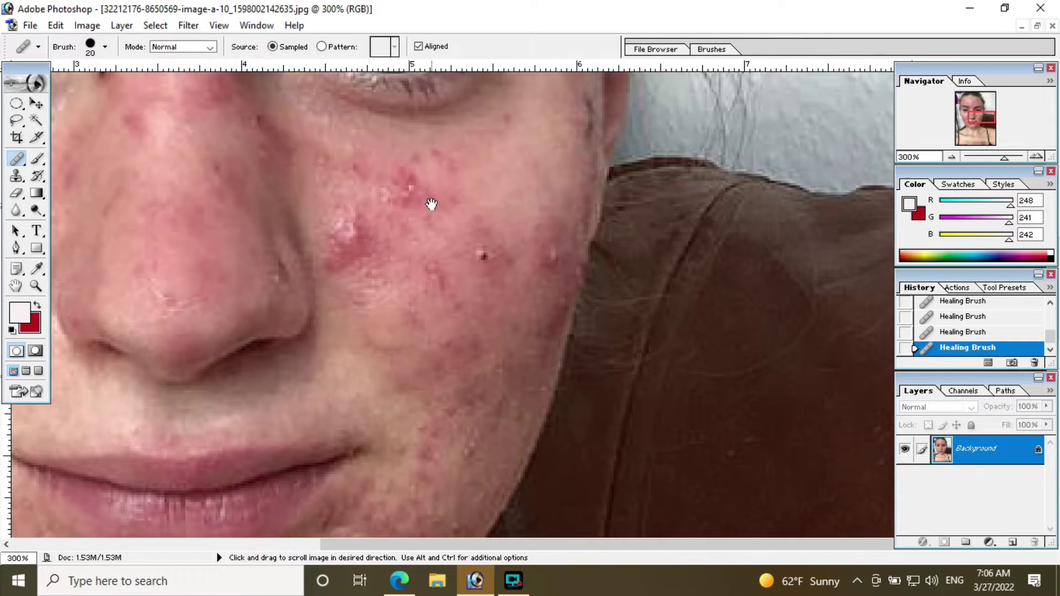
{"action": "scroll", "coordinate": [503, 184], "scroll_direction": "left", "scroll_amount": 1}
{"action": "scroll", "coordinate": [503, 183], "scroll_direction": "up", "scroll_amount": 1}
{"action": "scroll", "coordinate": [492, 220], "scroll_direction": "up", "scroll_amount": 1}
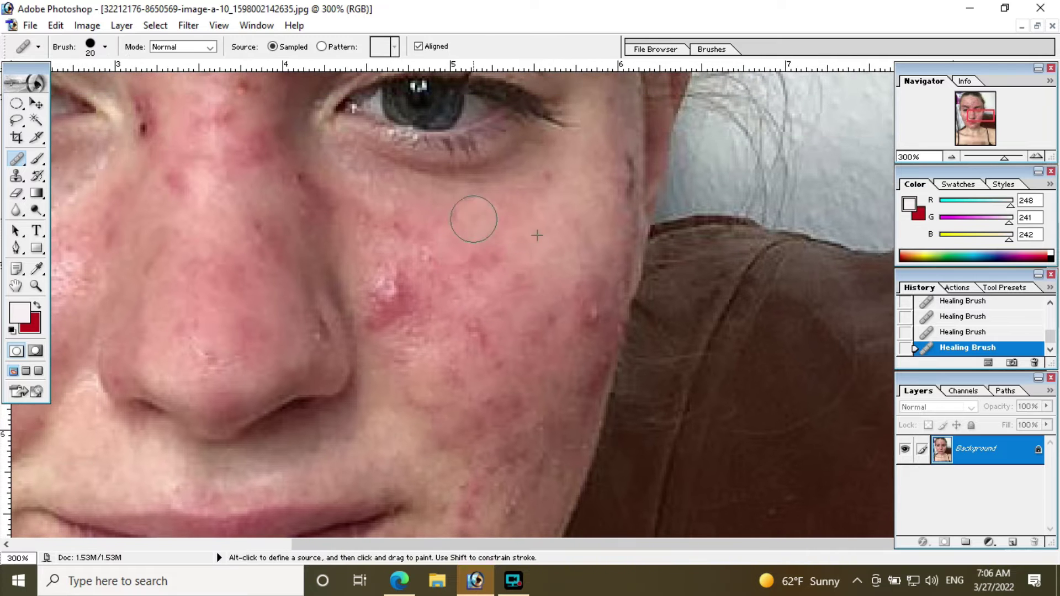
{"action": "scroll", "coordinate": [473, 217], "scroll_direction": "down", "scroll_amount": 1}
{"action": "left_click", "coordinate": [422, 268]}
Reposition the view toward the left eye and forehead for further healing.
{"action": "scroll", "coordinate": [323, 304], "scroll_direction": "left", "scroll_amount": 1}
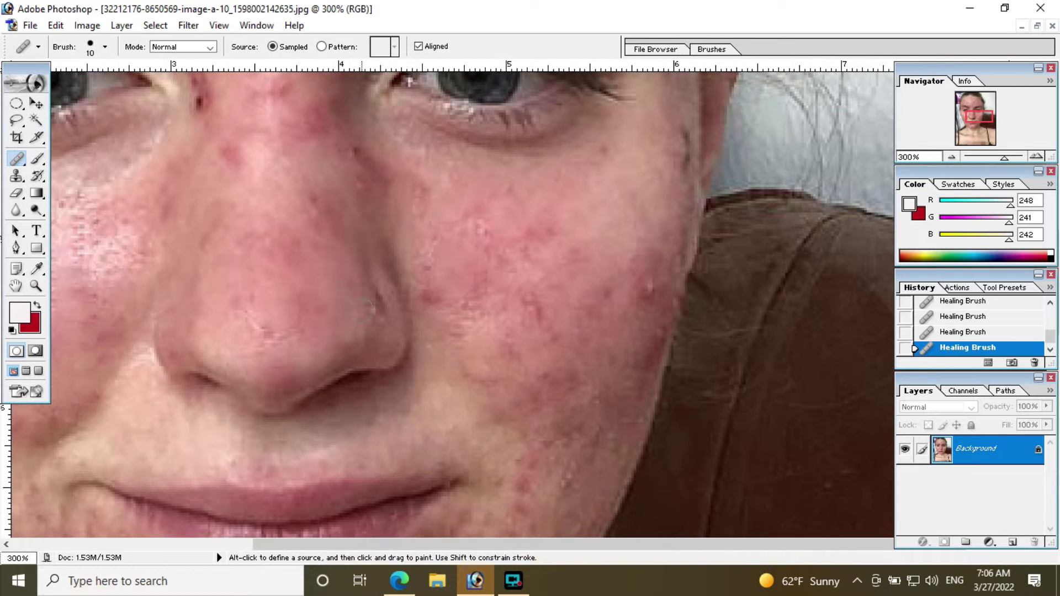
{"action": "scroll", "coordinate": [349, 272], "scroll_direction": "up", "scroll_amount": 5}
{"action": "scroll", "coordinate": [340, 329], "scroll_direction": "left", "scroll_amount": 1}
{"action": "scroll", "coordinate": [378, 316], "scroll_direction": "up", "scroll_amount": 2}
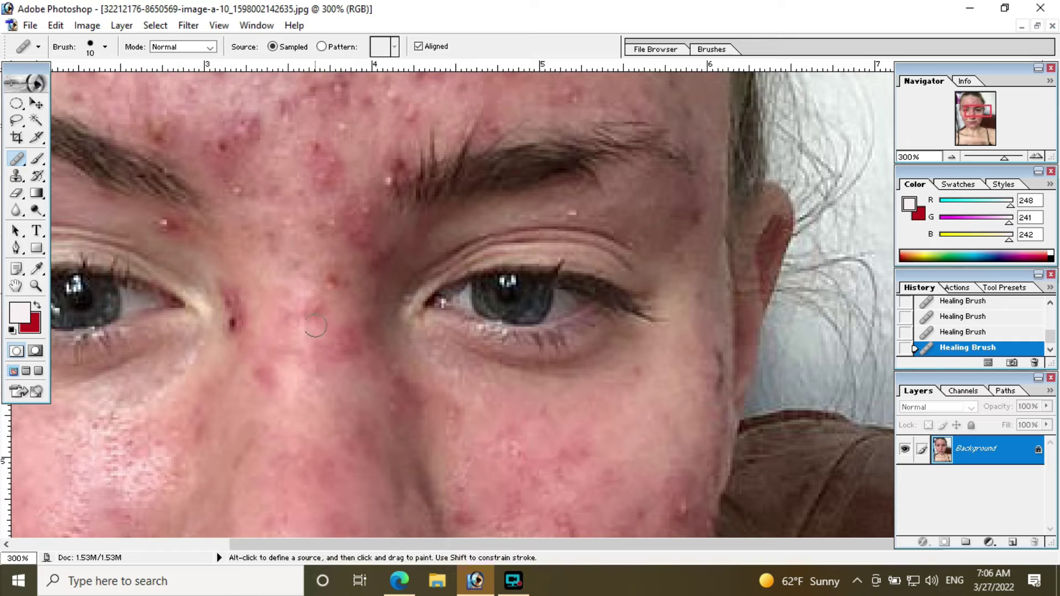
{"action": "scroll", "coordinate": [244, 301], "scroll_direction": "up", "scroll_amount": 1}
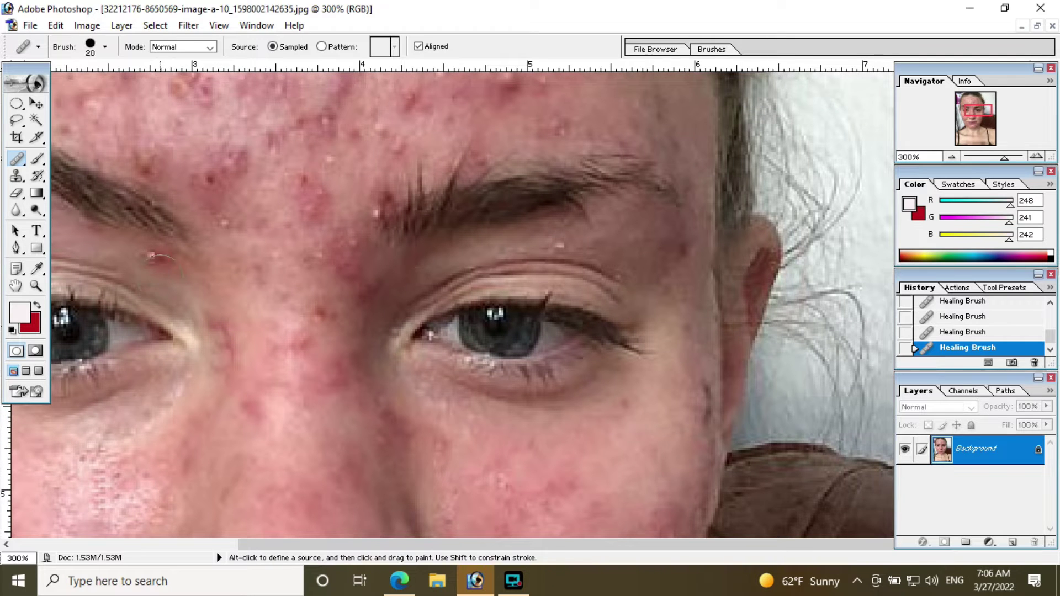
{"action": "left_click_drag", "start_coordinate": [303, 308], "coordinate": [355, 379]}
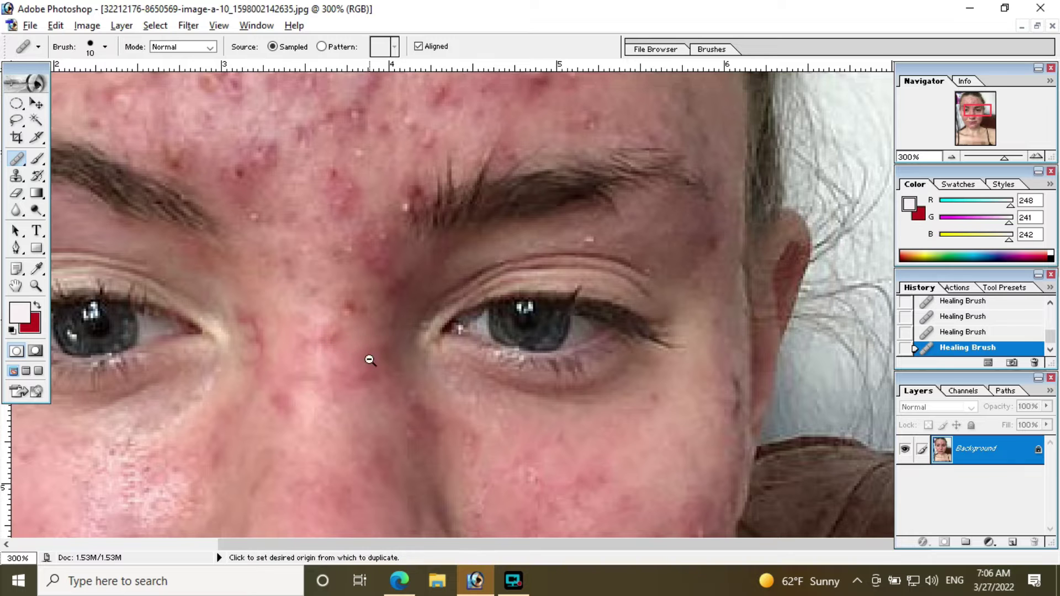
{"action": "scroll", "coordinate": [365, 349], "scroll_direction": "down", "scroll_amount": 1}
{"action": "scroll", "coordinate": [202, 268], "scroll_direction": "up", "scroll_amount": 3}
{"action": "left_click", "coordinate": [203, 268], "text": "alt"}
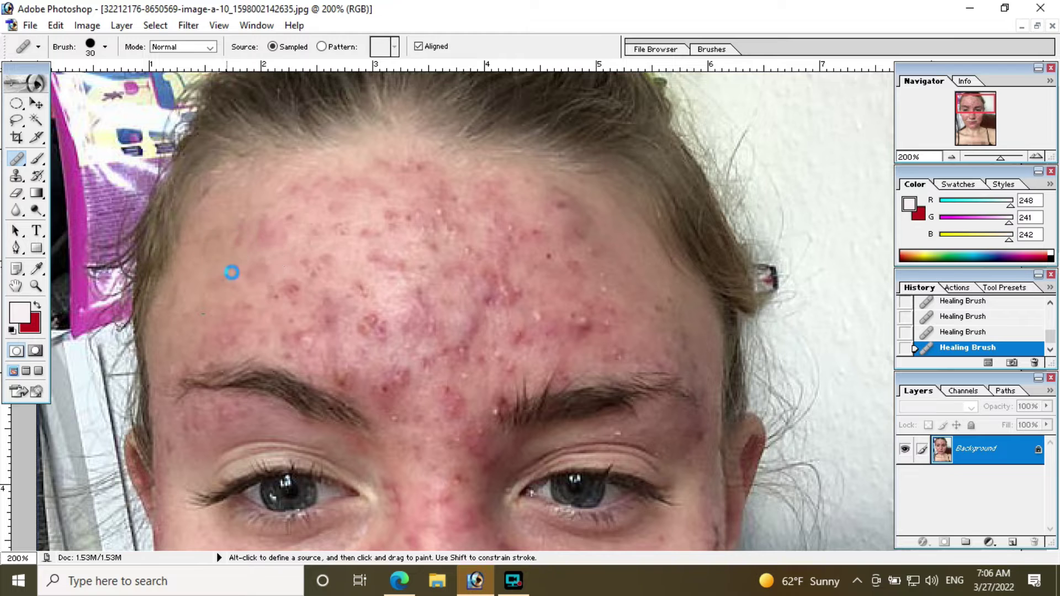
Heal the upper forehead, above-left-eyebrow and mid-forehead blemishes with a 30-pixel Healing Brush.
{"action": "key", "text": "bracketright"}
{"action": "key", "text": "bracketright"}
{"action": "left_click_drag", "start_coordinate": [289, 224], "coordinate": [437, 193]}
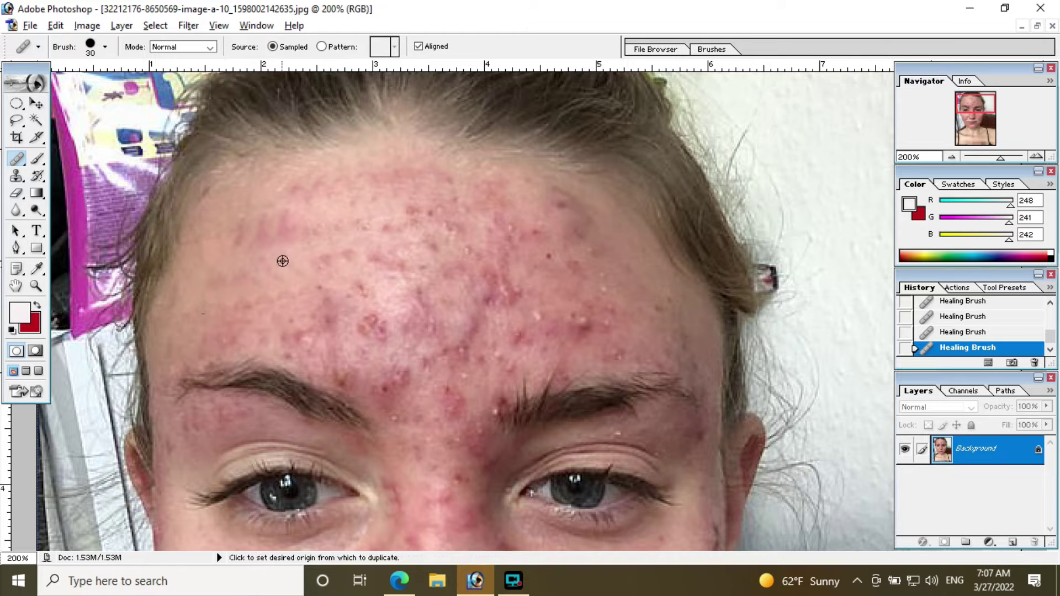
{"action": "mouse_move", "coordinate": [329, 262]}
{"action": "left_mouse_down"}
{"action": "mouse_move", "coordinate": [289, 338]}
{"action": "mouse_move", "coordinate": [338, 331]}
{"action": "mouse_move", "coordinate": [382, 376]}
{"action": "left_mouse_up"}
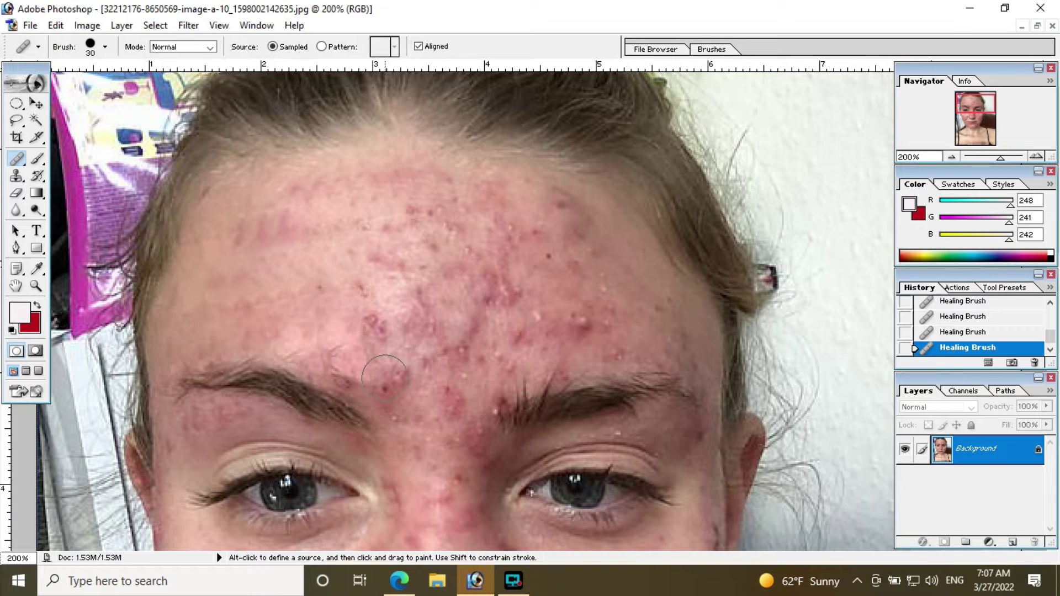
{"action": "key", "text": "ctrl+alt+z"}
{"action": "key", "text": "ctrl+alt+z"}
{"action": "key", "text": "ctrl+alt+z"}
{"action": "key", "text": "ctrl+shift+z"}
{"action": "key", "text": "ctrl+shift+z"}
{"action": "key", "text": "ctrl+shift+z"}
{"action": "key", "text": "ctrl+alt+z"}
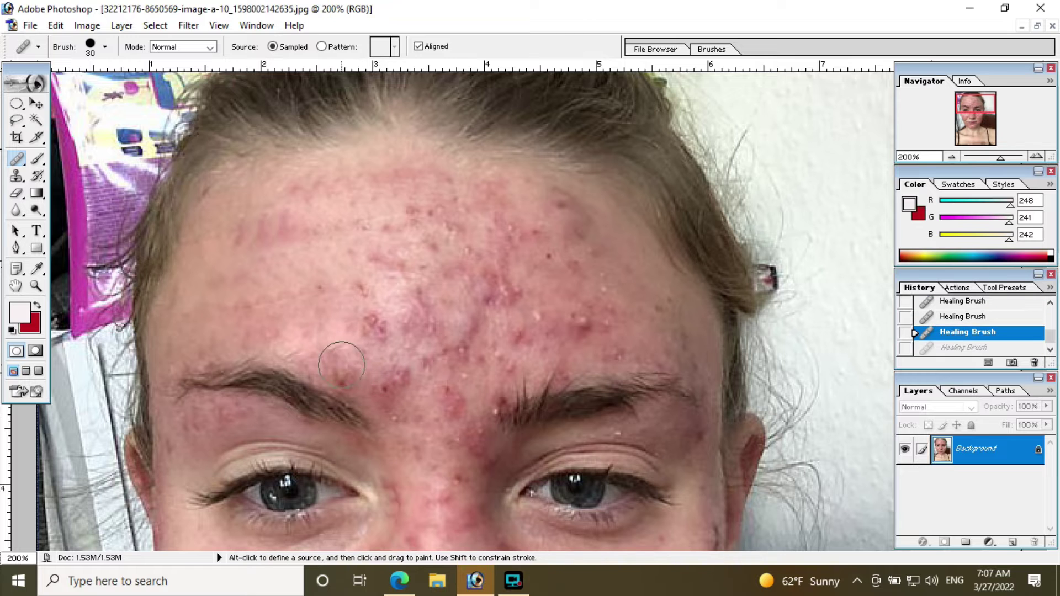
{"action": "key", "text": "ctrl+shift+z"}
{"action": "left_click_drag", "start_coordinate": [386, 319], "coordinate": [405, 321]}
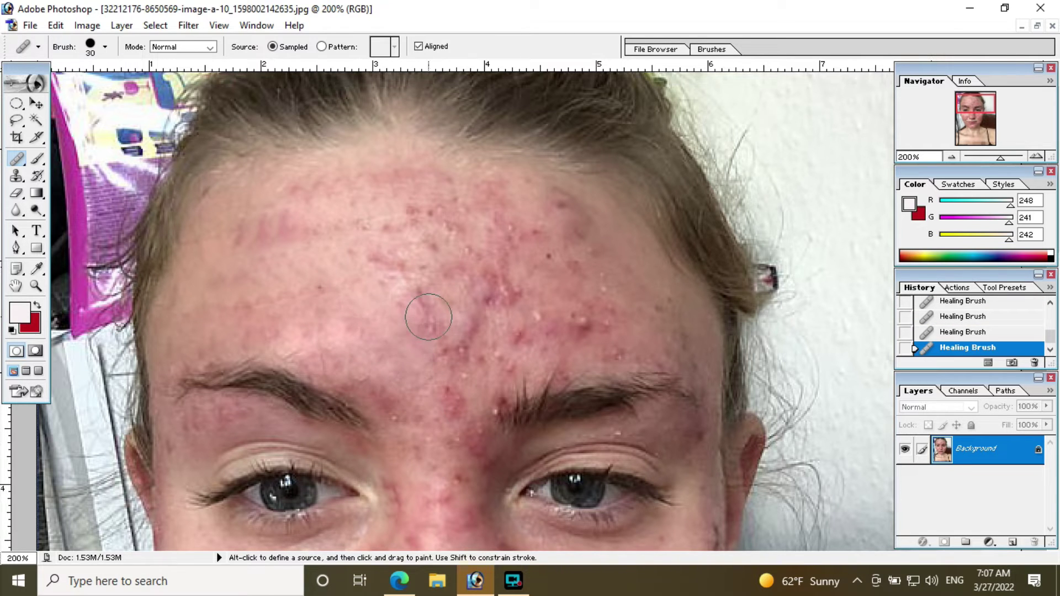
Smooth the remaining bumps across the upper forehead with further healing strokes.
{"action": "scroll", "coordinate": [574, 260], "scroll_direction": "up", "scroll_amount": 2}
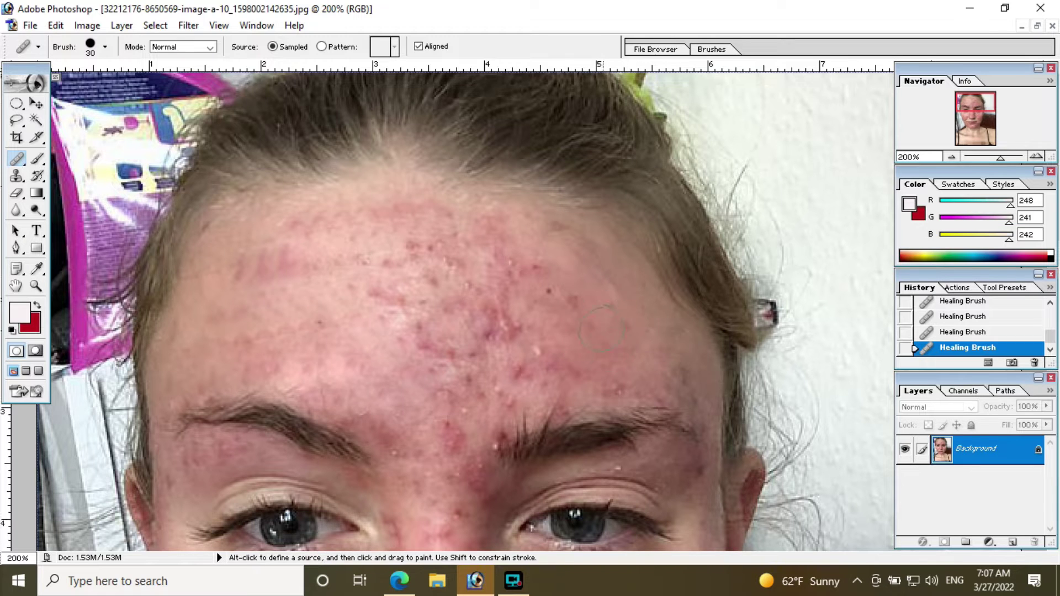
{"action": "mouse_move", "coordinate": [502, 308]}
{"action": "left_mouse_down"}
{"action": "mouse_move", "coordinate": [515, 213]}
{"action": "mouse_move", "coordinate": [519, 318]}
{"action": "left_mouse_up"}
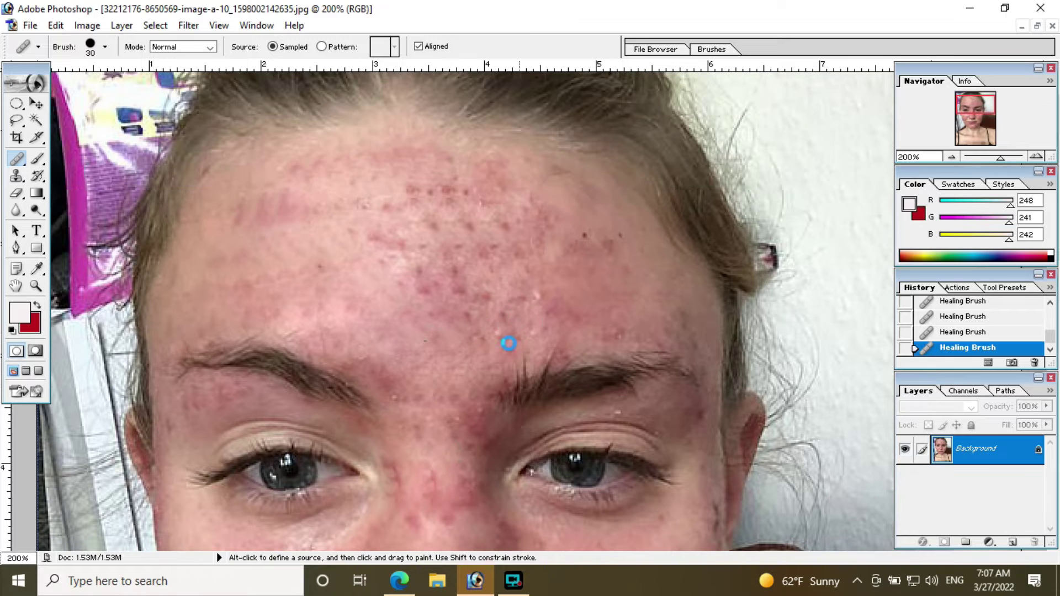
{"action": "mouse_move", "coordinate": [519, 319]}
{"action": "left_mouse_down"}
{"action": "mouse_move", "coordinate": [464, 255]}
{"action": "mouse_move", "coordinate": [455, 273]}
{"action": "left_mouse_up"}
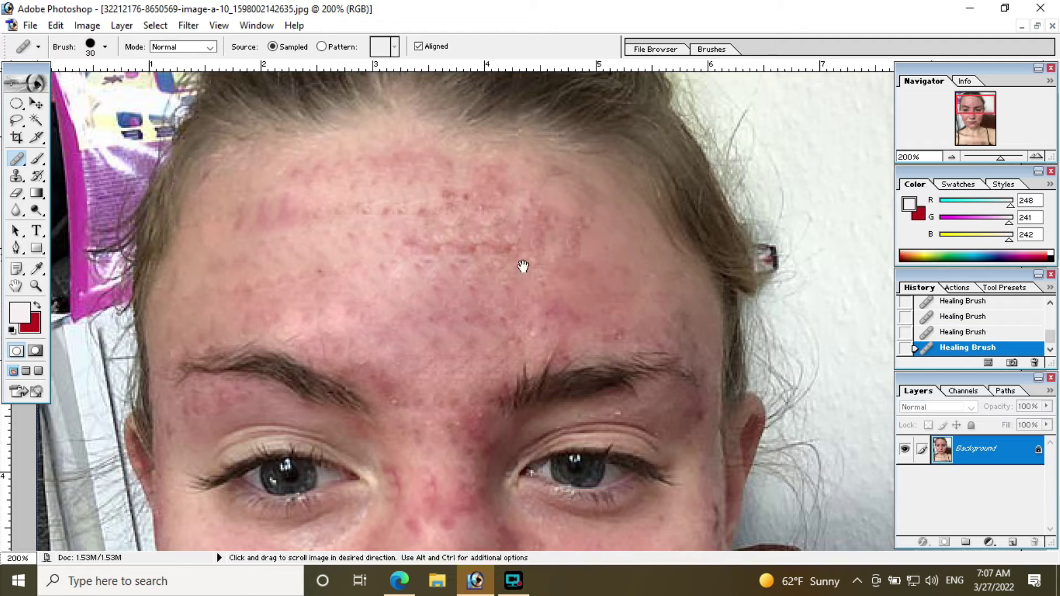
{"action": "left_click_drag", "start_coordinate": [523, 266], "coordinate": [523, 284]}
{"action": "left_click", "coordinate": [579, 182], "text": "alt"}
{"action": "left_click_drag", "start_coordinate": [466, 253], "coordinate": [419, 251]}
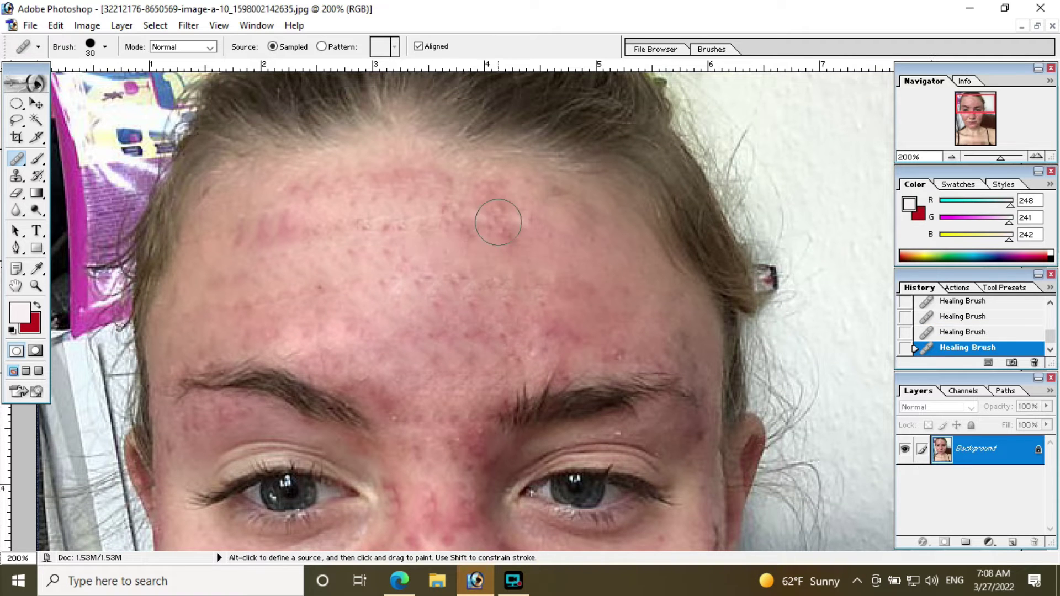
{"action": "scroll", "coordinate": [485, 267], "scroll_direction": "down", "scroll_amount": 5}
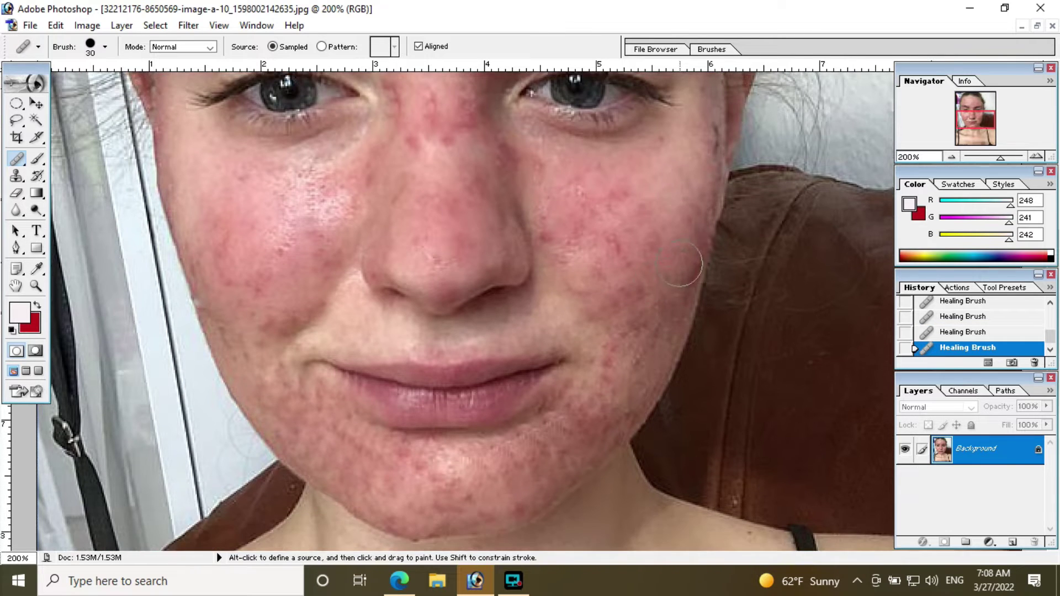
Undo the last cheek heal and heal a blemish on the neck instead.
{"action": "key", "text": "ctrl+z"}
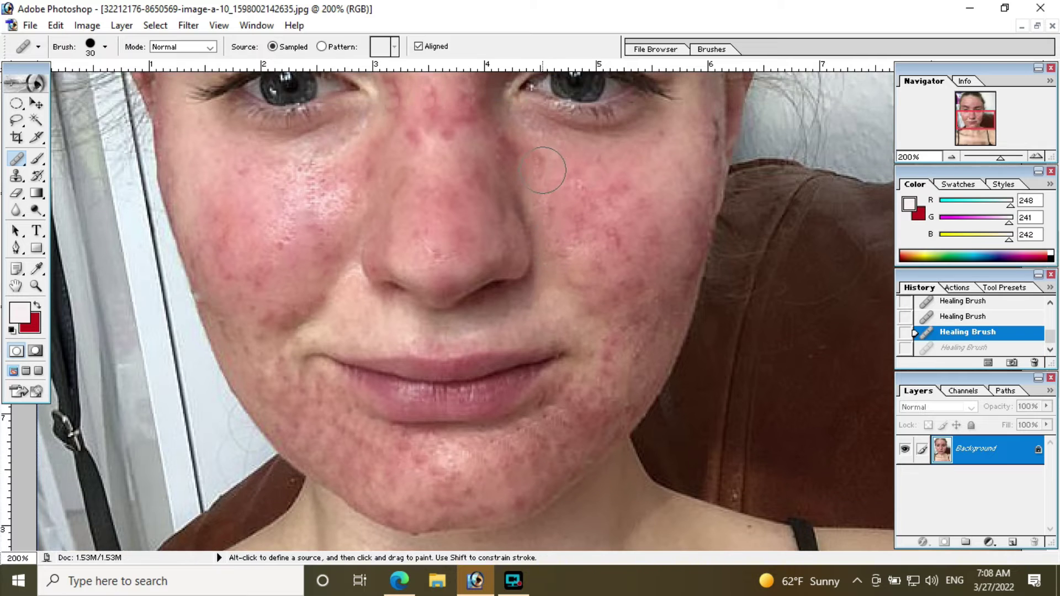
{"action": "scroll", "coordinate": [542, 170], "scroll_direction": "up", "scroll_amount": 4}
{"action": "scroll", "coordinate": [533, 237], "scroll_direction": "down", "scroll_amount": 4}
{"action": "scroll", "coordinate": [504, 358], "scroll_direction": "down", "scroll_amount": 5}
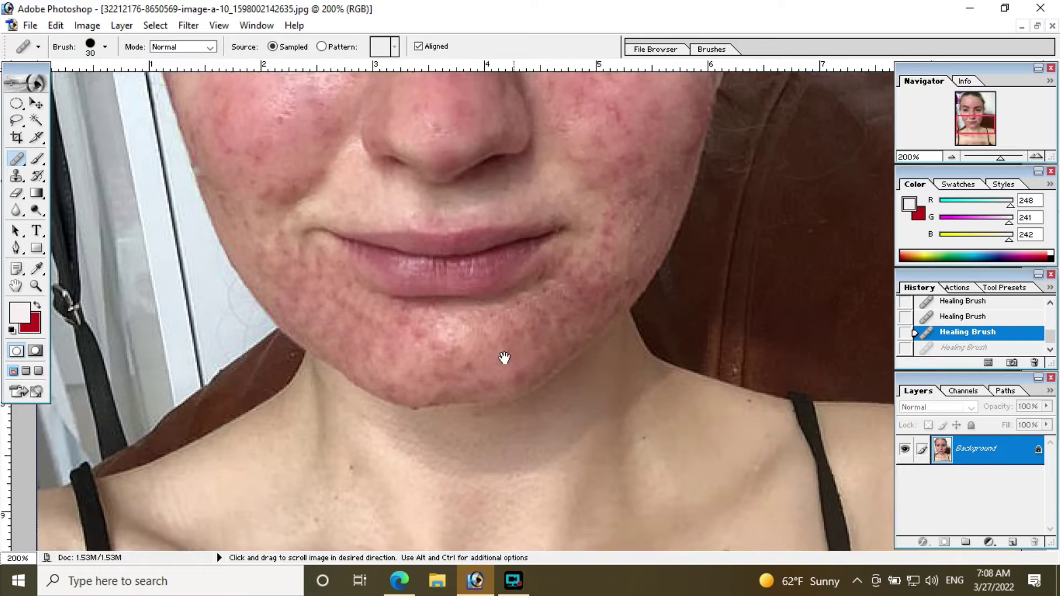
{"action": "scroll", "coordinate": [567, 464], "scroll_direction": "down", "scroll_amount": 2}
{"action": "scroll", "coordinate": [303, 383], "scroll_direction": "down", "scroll_amount": 5}
{"action": "left_click", "coordinate": [295, 337]}
{"action": "scroll", "coordinate": [325, 275], "scroll_direction": "up", "scroll_amount": 1}
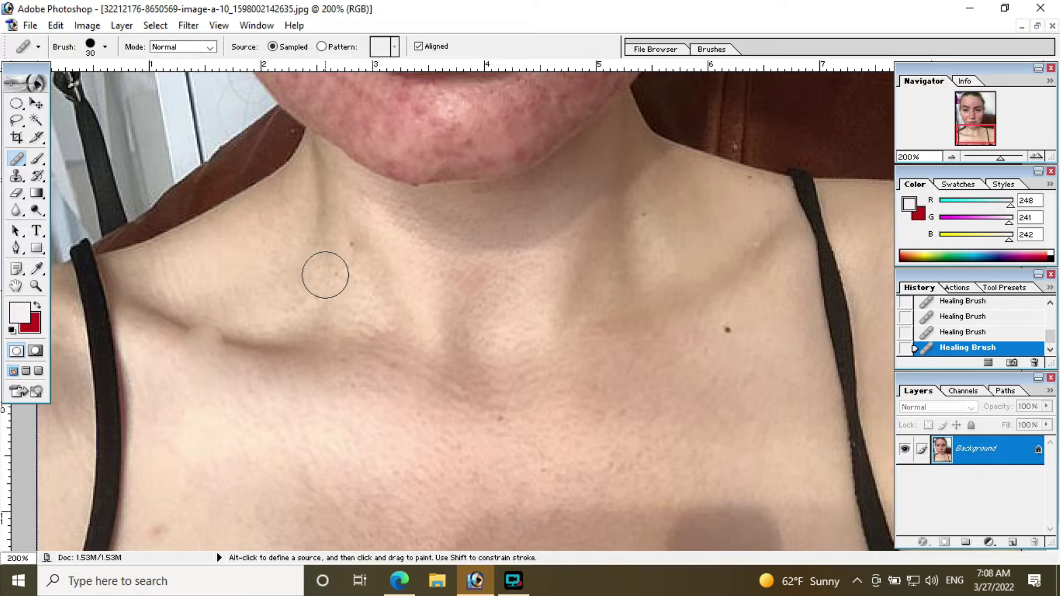
{"action": "scroll", "coordinate": [325, 275], "scroll_direction": "up", "scroll_amount": 1}
{"action": "scroll", "coordinate": [428, 324], "scroll_direction": "down", "scroll_amount": 3}
Review the whole healed face and neck, then switch to the Magic Wand.
{"action": "key", "text": "ctrl+minus"}
{"action": "key", "text": "ctrl+minus"}
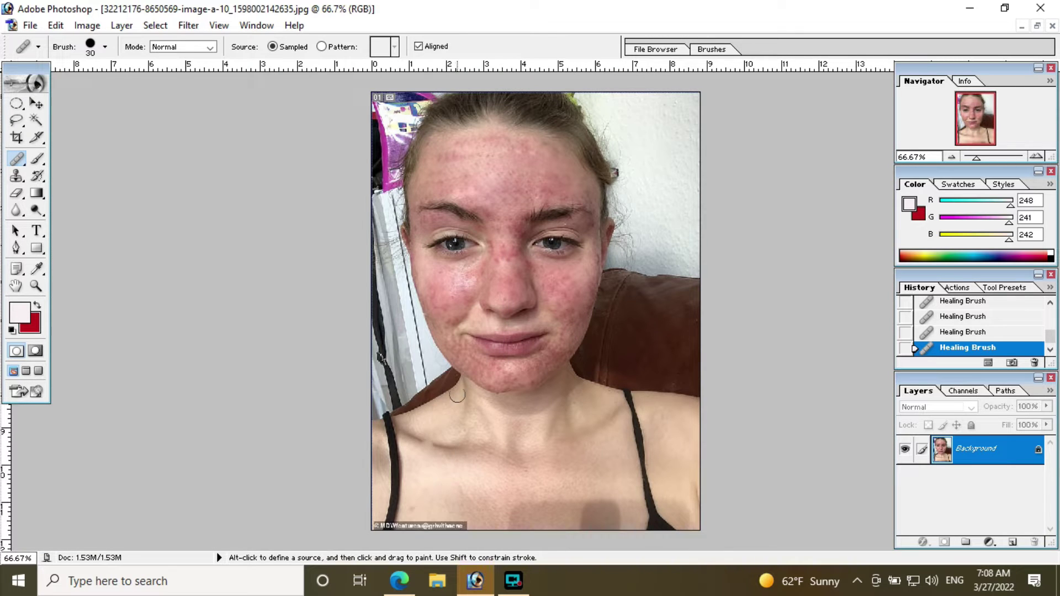
{"action": "left_click", "coordinate": [466, 403], "text": "ctrl"}
{"action": "left_click", "coordinate": [466, 384], "text": "ctrl"}
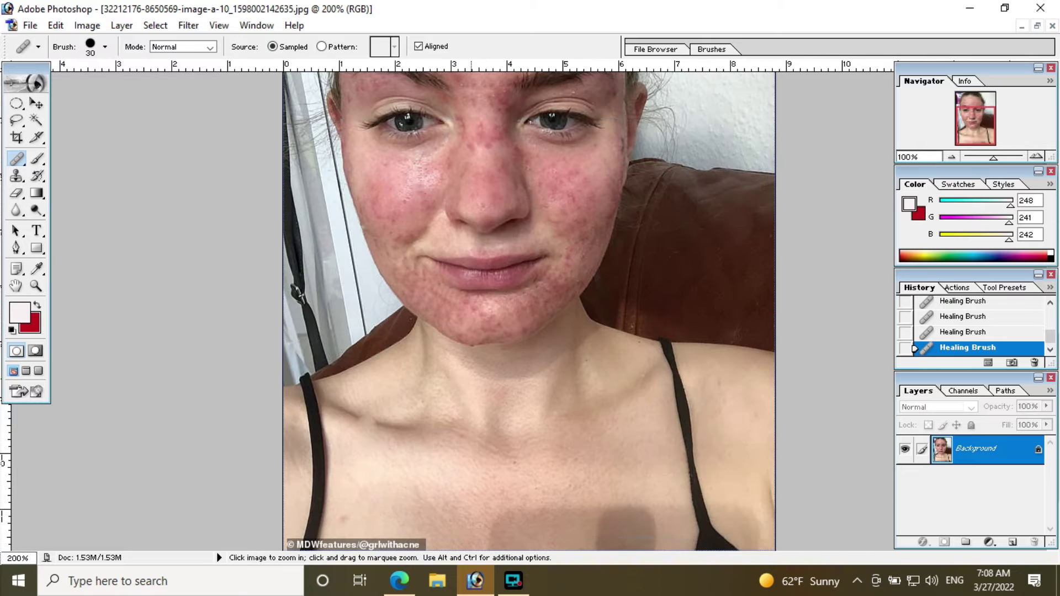
{"action": "scroll", "coordinate": [464, 386], "scroll_direction": "up", "scroll_amount": 3}
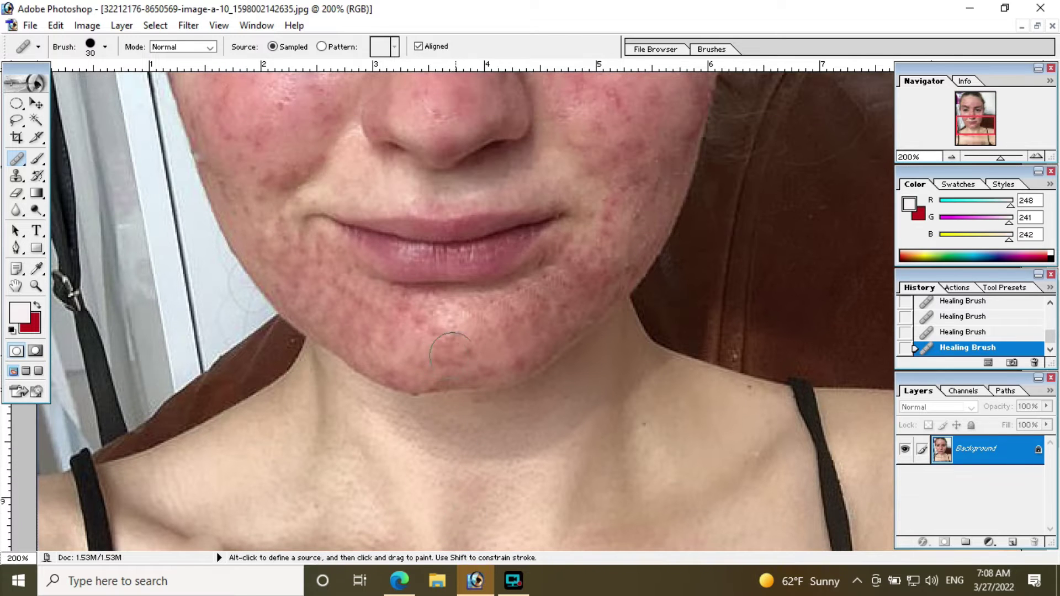
{"action": "scroll", "coordinate": [450, 356], "scroll_direction": "up", "scroll_amount": 3}
{"action": "left_click", "coordinate": [473, 372], "text": "ctrl+alt"}
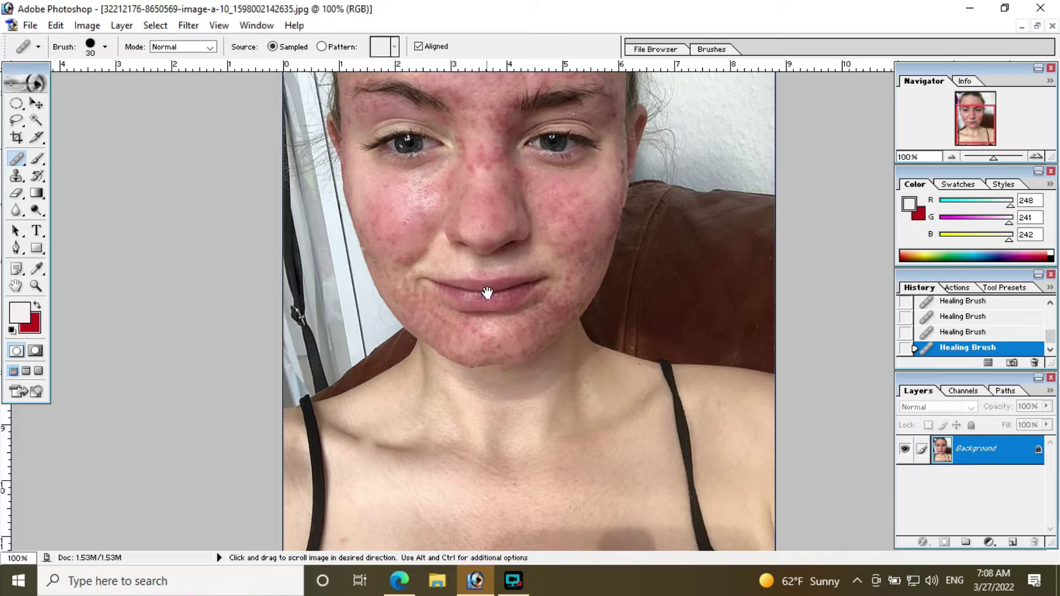
{"action": "left_click_drag", "start_coordinate": [487, 270], "coordinate": [486, 375]}
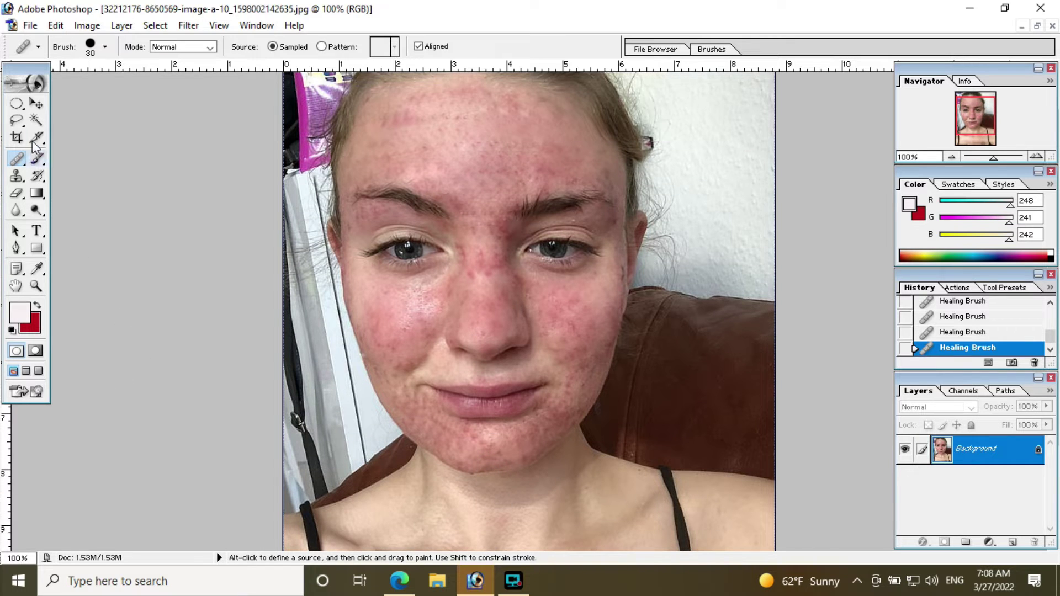
{"action": "left_click", "coordinate": [37, 122]}
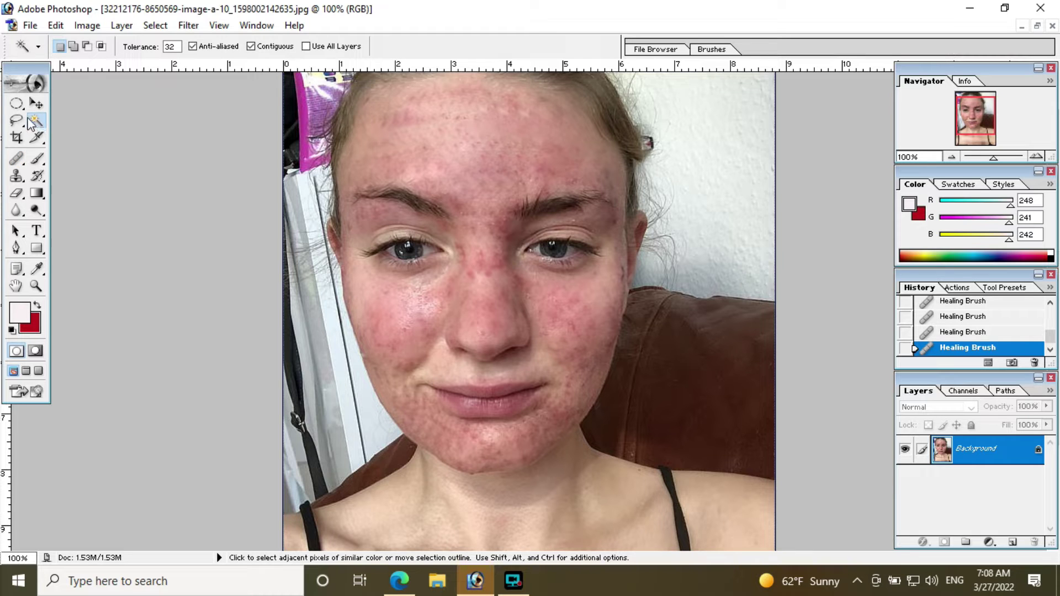
Magic Wand-select the reddened face, cheek and chin skin, undoing a stray pick near the ear.
{"action": "left_click_drag", "start_coordinate": [458, 157], "coordinate": [458, 208]}
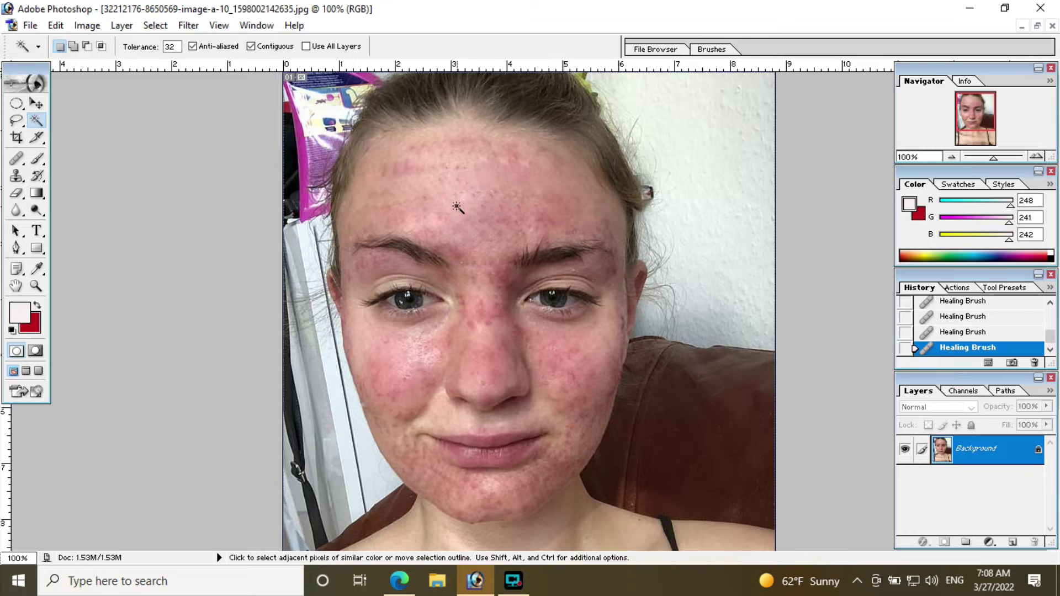
{"action": "left_click", "coordinate": [487, 187], "text": "shift"}
{"action": "left_click", "coordinate": [387, 398], "text": "shift"}
{"action": "left_click", "coordinate": [491, 337], "text": "shift"}
{"action": "left_click", "coordinate": [385, 280], "text": "shift"}
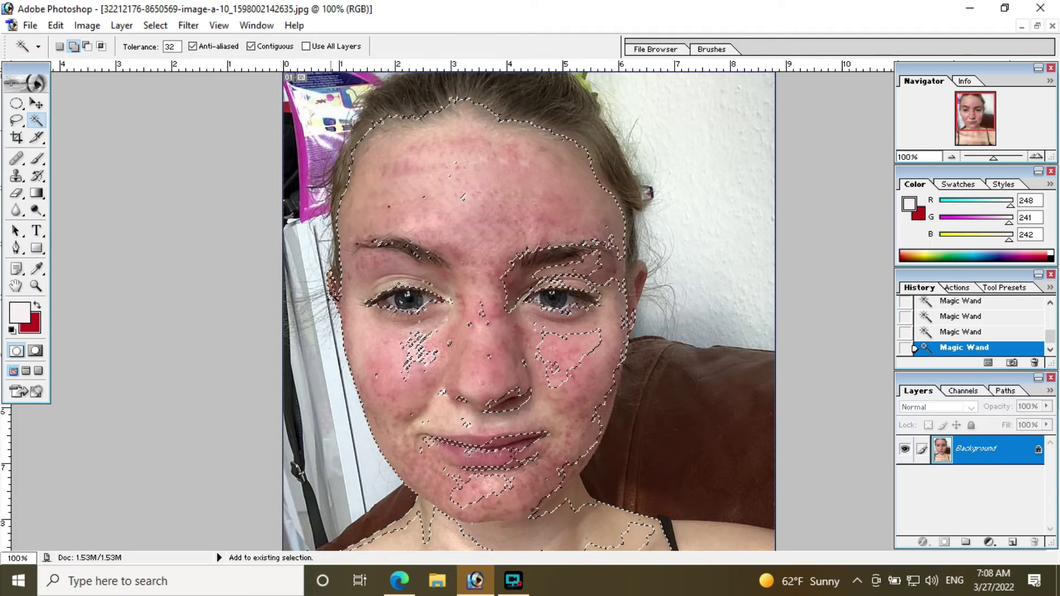
{"action": "left_click", "coordinate": [403, 342], "text": "shift"}
{"action": "left_click", "coordinate": [507, 470]}
{"action": "left_click", "coordinate": [633, 292]}
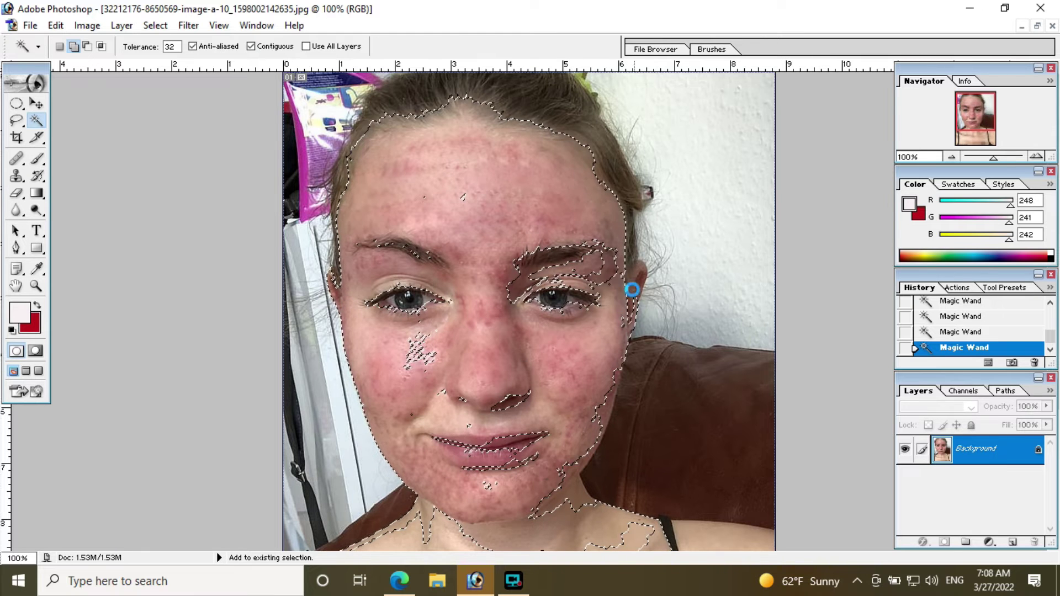
{"action": "key", "text": "ctrl+z"}
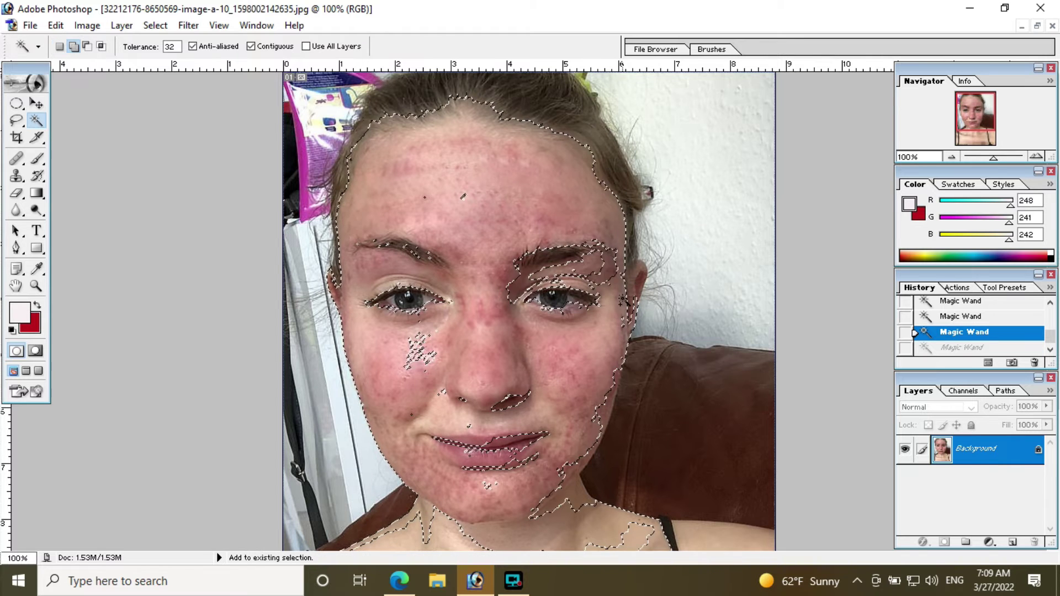
{"action": "left_click", "coordinate": [638, 302], "text": "shift"}
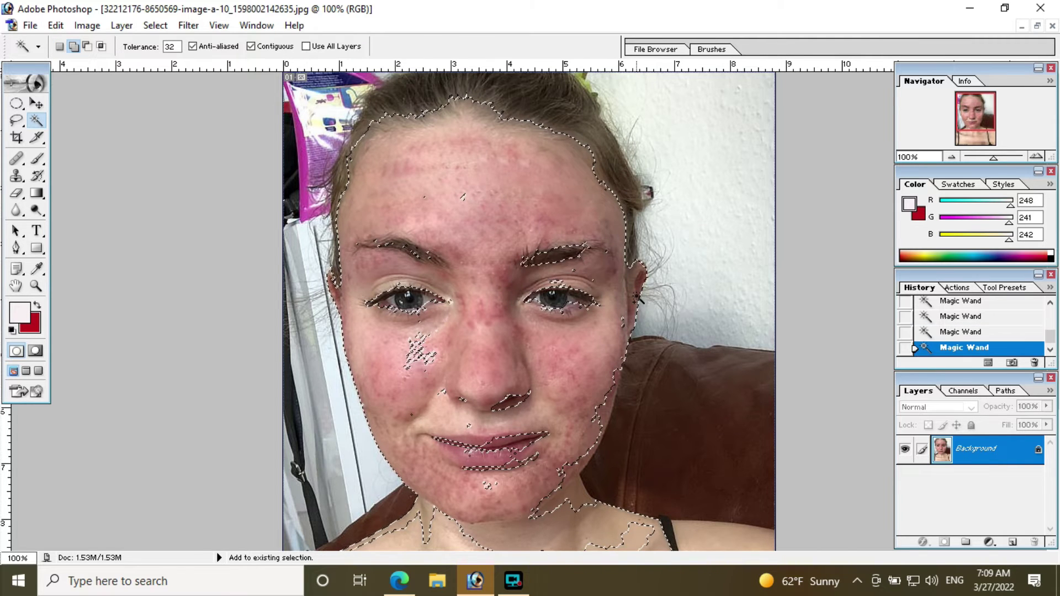
Add the chest, neck and right shoulder skin to the selection.
{"action": "left_click", "coordinate": [564, 149], "text": "shift"}
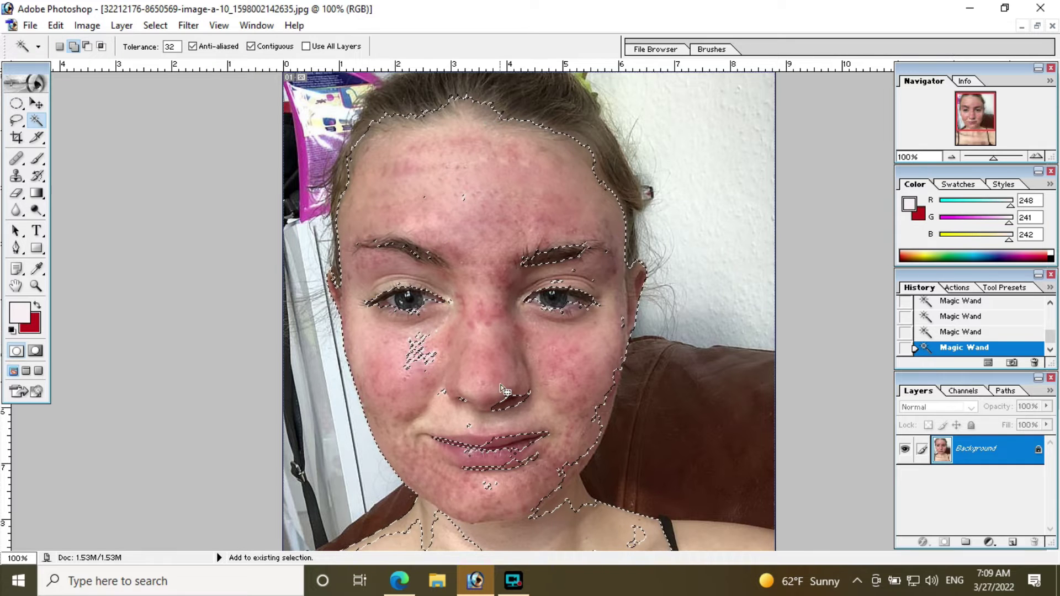
{"action": "scroll", "coordinate": [307, 500], "scroll_direction": "down", "scroll_amount": 3}
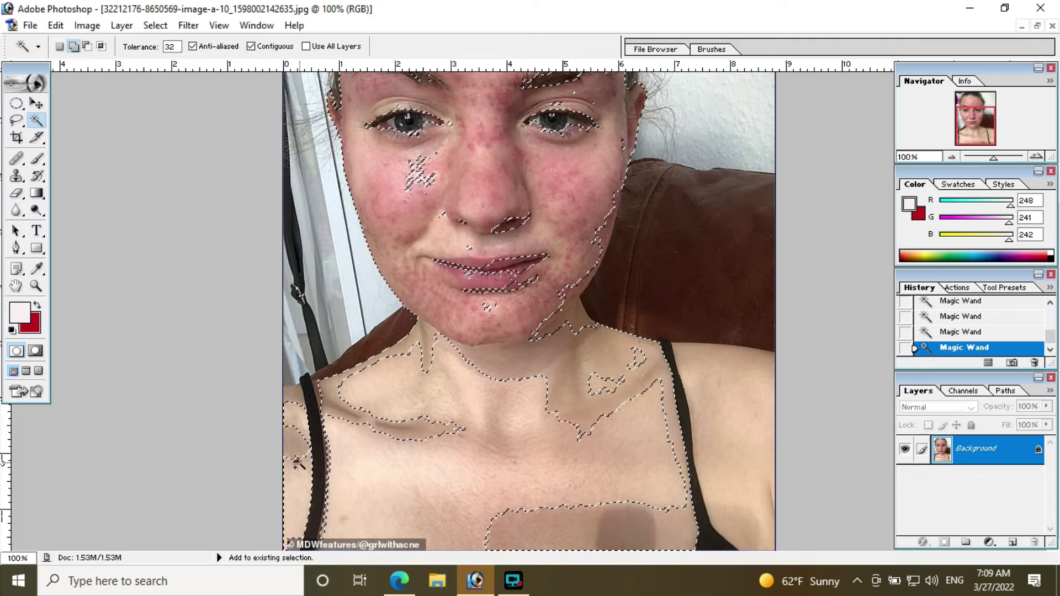
{"action": "left_click", "coordinate": [685, 444]}
{"action": "left_click", "coordinate": [701, 426]}
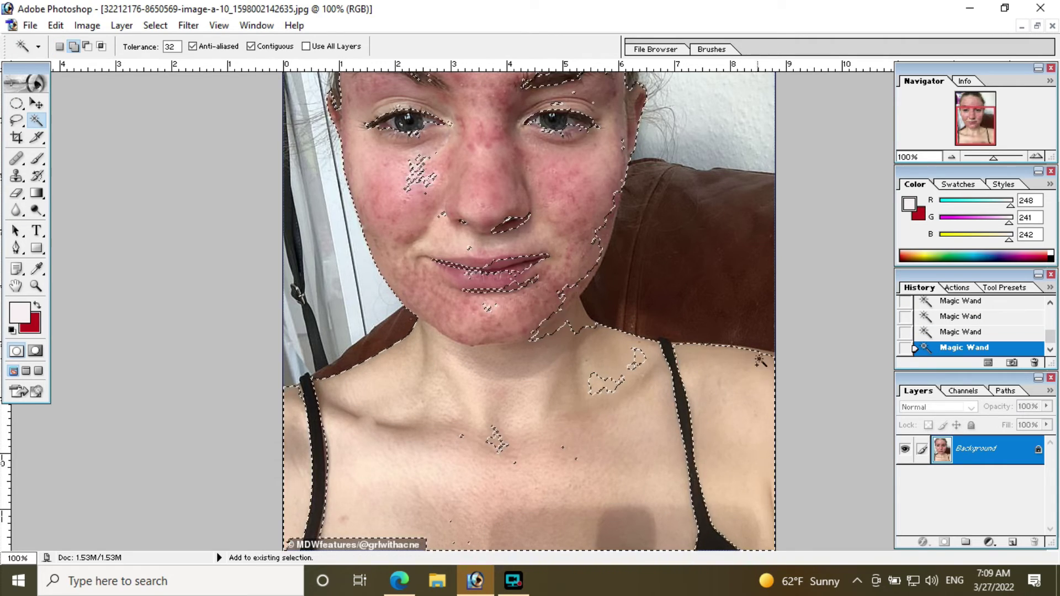
{"action": "left_click", "coordinate": [627, 390], "text": "shift"}
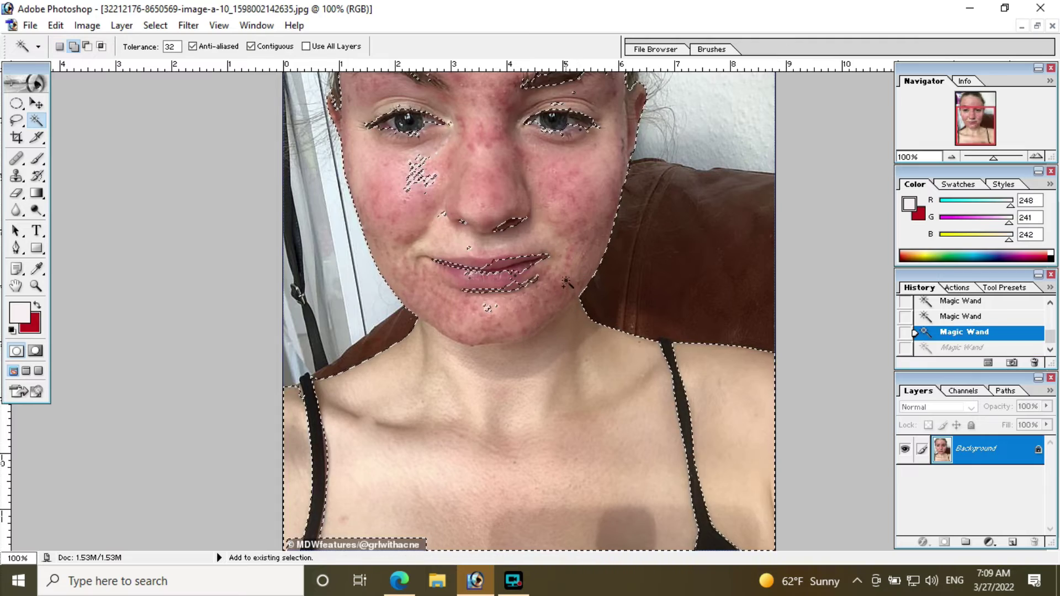
{"action": "scroll", "coordinate": [571, 331], "scroll_direction": "up", "scroll_amount": 3}
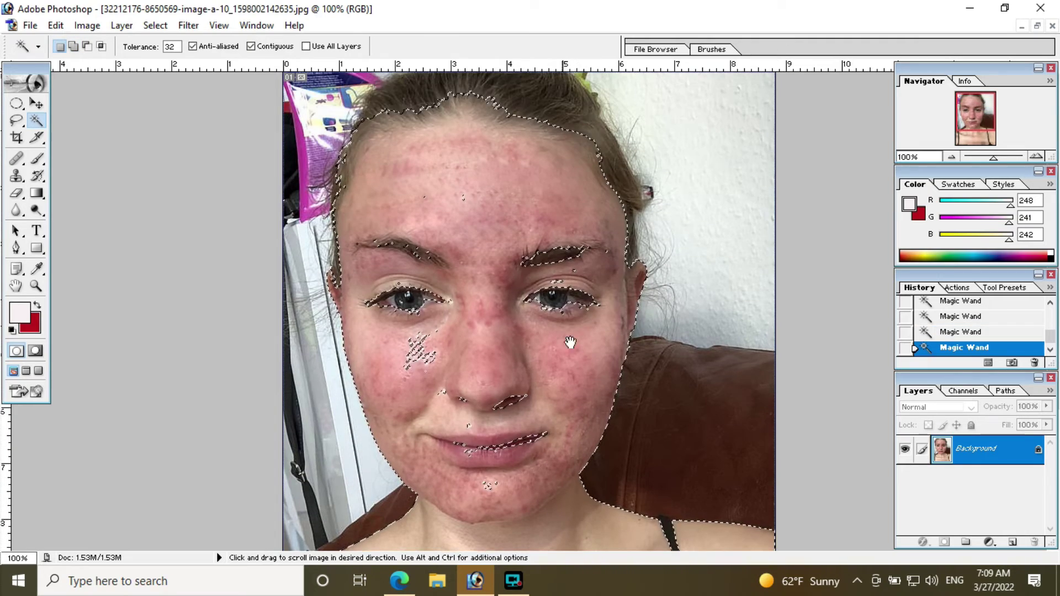
{"action": "left_click", "coordinate": [17, 123]}
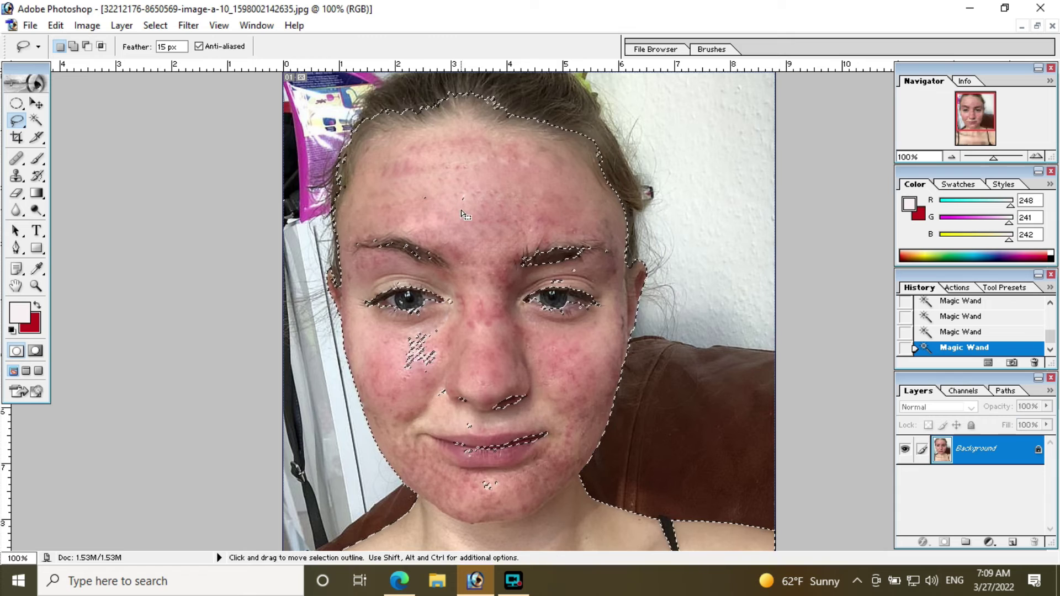
Lasso-add the inner face gaps to the selection with 15 px feather.
{"action": "left_click_drag", "start_coordinate": [515, 198], "coordinate": [507, 453]}
{"action": "left_click_drag", "start_coordinate": [557, 187], "coordinate": [516, 199]}
{"action": "mouse_move", "coordinate": [372, 224]}
{"action": "left_mouse_down"}
{"action": "mouse_move", "coordinate": [358, 342]}
{"action": "mouse_move", "coordinate": [386, 165]}
{"action": "left_mouse_up"}
{"action": "left_click_drag", "start_coordinate": [420, 176], "coordinate": [375, 138]}
{"action": "left_click", "coordinate": [350, 211]}
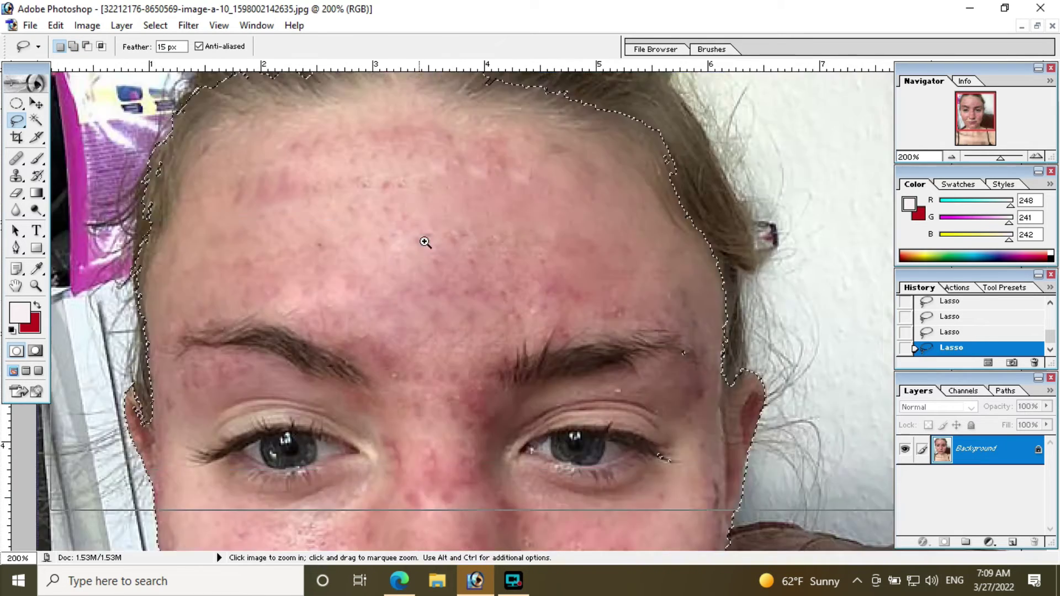
{"action": "left_click", "coordinate": [402, 229]}
{"action": "scroll", "coordinate": [218, 294], "scroll_direction": "up", "scroll_amount": 3}
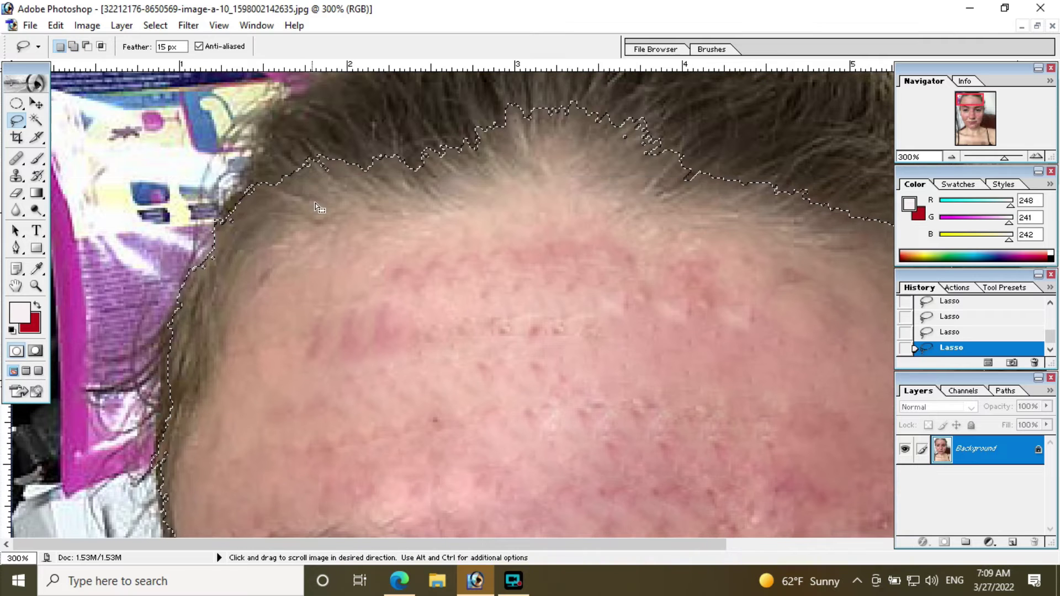
Trim the hair along the hairline out of the face selection.
{"action": "left_click_drag", "start_coordinate": [318, 159], "coordinate": [280, 216]}
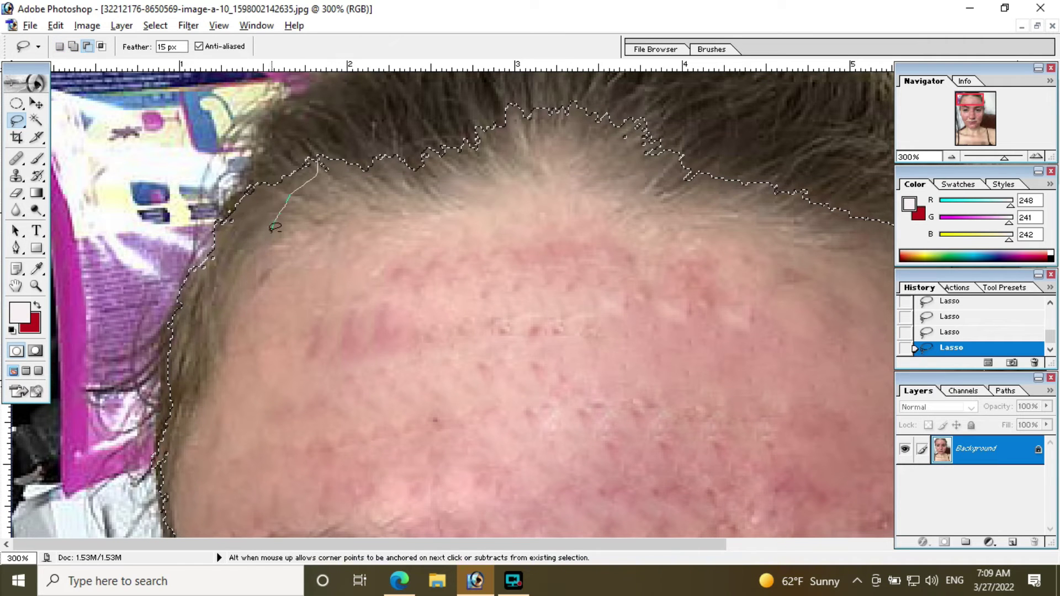
{"action": "left_click_drag", "start_coordinate": [289, 156], "coordinate": [287, 156]}
{"action": "mouse_move", "coordinate": [207, 286]}
{"action": "left_mouse_down"}
{"action": "mouse_move", "coordinate": [188, 355]}
{"action": "mouse_move", "coordinate": [226, 215]}
{"action": "mouse_move", "coordinate": [160, 507]}
{"action": "left_mouse_up"}
{"action": "scroll", "coordinate": [343, 237], "scroll_direction": "up", "scroll_amount": 1}
{"action": "key", "text": "ctrl+z"}
{"action": "left_click_drag", "start_coordinate": [210, 291], "coordinate": [248, 271]}
{"action": "left_click_drag", "start_coordinate": [231, 211], "coordinate": [230, 211]}
{"action": "scroll", "coordinate": [451, 302], "scroll_direction": "down", "scroll_amount": 5}
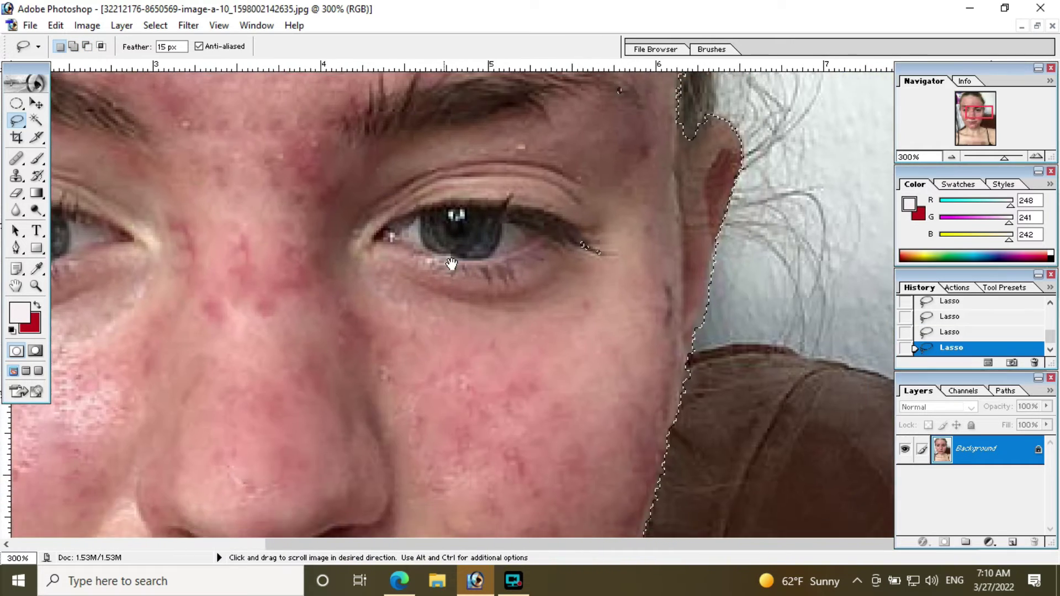
Add the area around the eye to the selection and view the image at 100%.
{"action": "left_click_drag", "start_coordinate": [585, 168], "coordinate": [650, 219]}
{"action": "scroll", "coordinate": [650, 219], "scroll_direction": "down", "scroll_amount": 5}
{"action": "left_click_drag", "start_coordinate": [379, 198], "coordinate": [519, 353]}
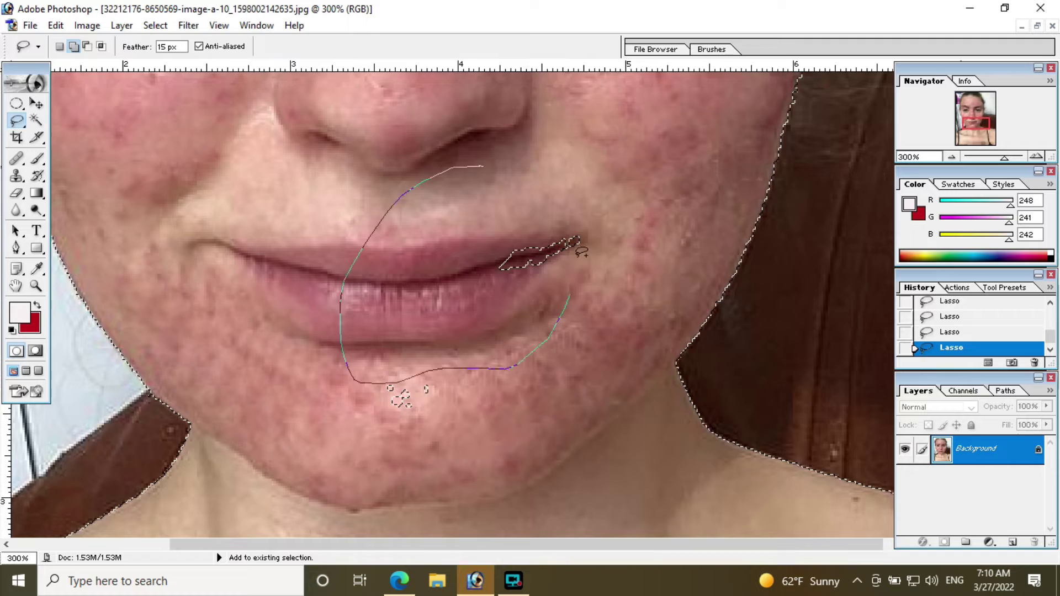
{"action": "scroll", "coordinate": [331, 386], "scroll_direction": "down", "scroll_amount": 5}
{"action": "scroll", "coordinate": [349, 271], "scroll_direction": "up", "scroll_amount": 5}
{"action": "scroll", "coordinate": [349, 337], "scroll_direction": "up", "scroll_amount": 5}
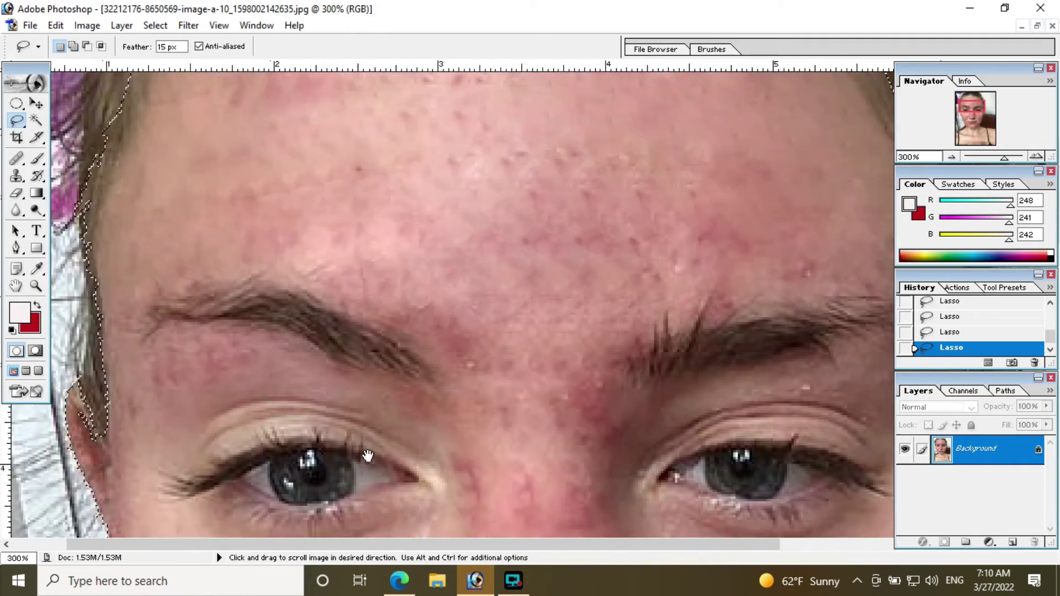
{"action": "key", "text": "ctrl+minus"}
{"action": "key", "text": "ctrl+minus"}
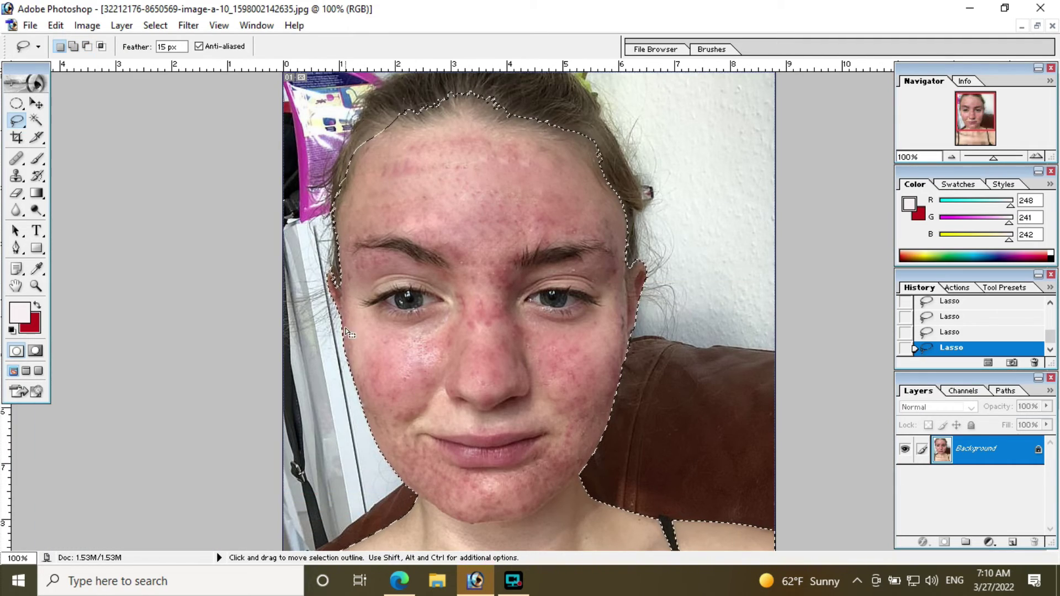
{"action": "left_click", "coordinate": [18, 124]}
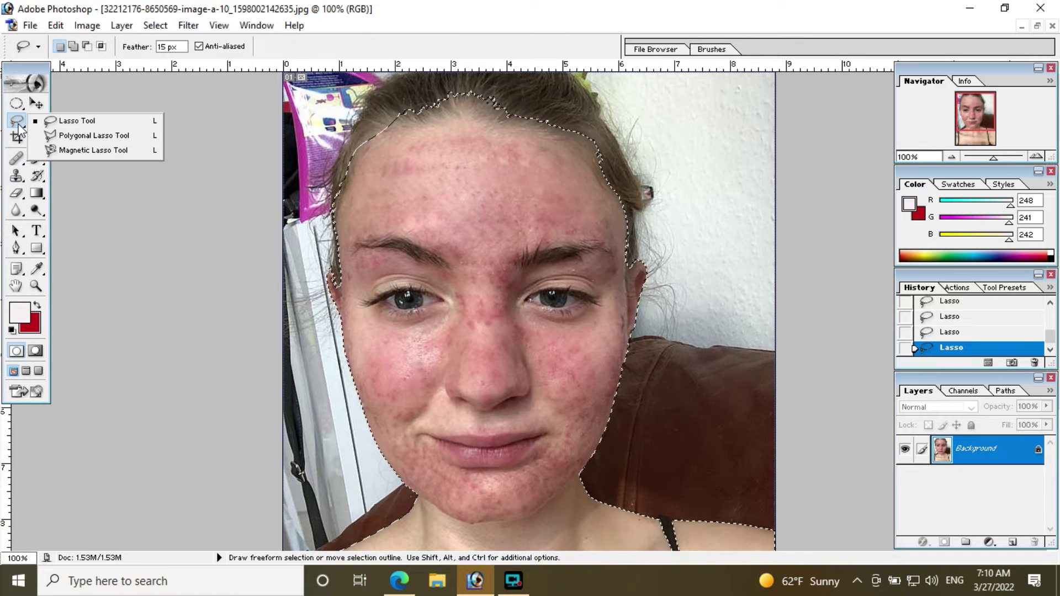
Subtract the left eyebrow from the selection with the Magnetic Lasso at 300% zoom.
{"action": "left_click", "coordinate": [90, 153]}
{"action": "key", "text": "ctrl+space"}
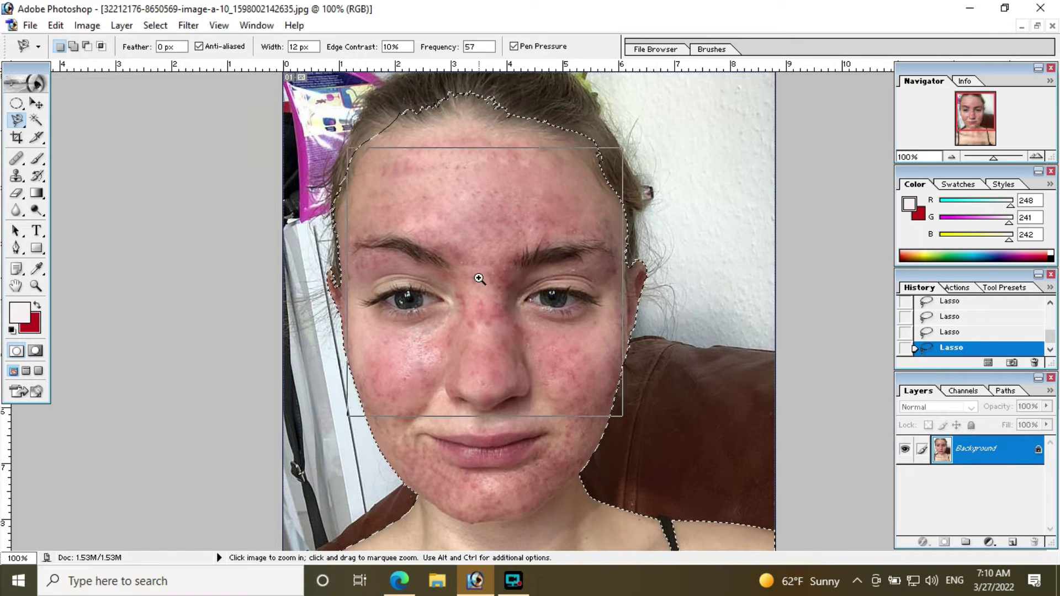
{"action": "left_click_drag", "start_coordinate": [397, 148], "coordinate": [540, 381]}
{"action": "left_click_drag", "start_coordinate": [152, 243], "coordinate": [223, 303]}
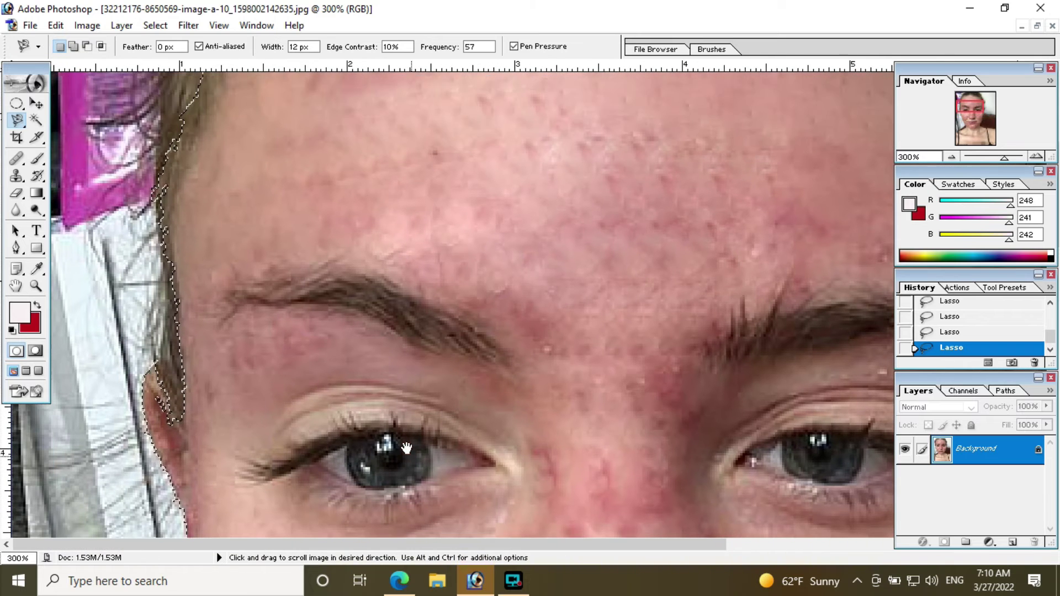
{"action": "key", "text": "alt"}
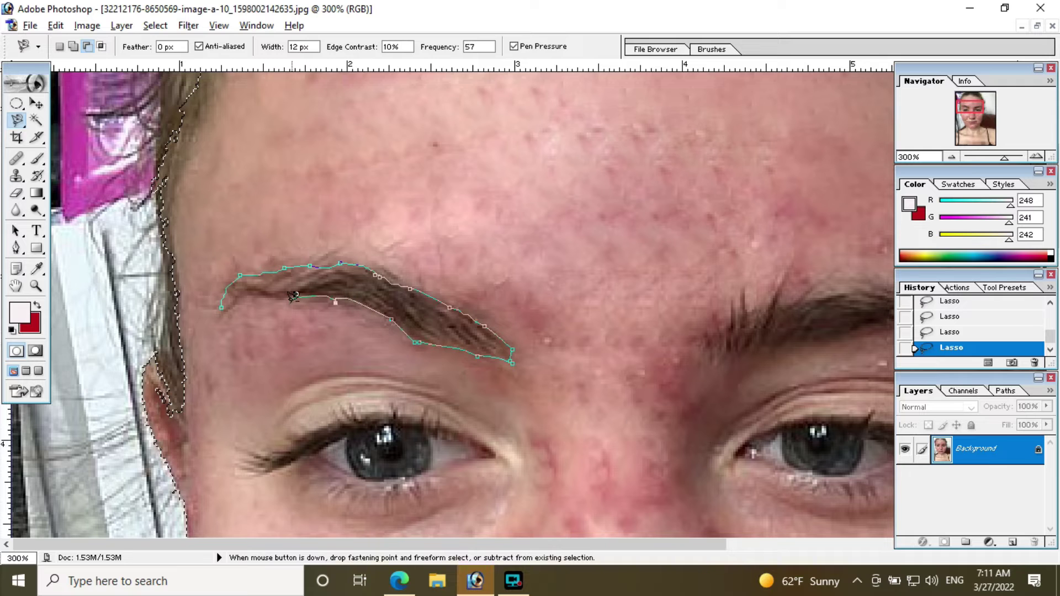
{"action": "left_click", "coordinate": [223, 303]}
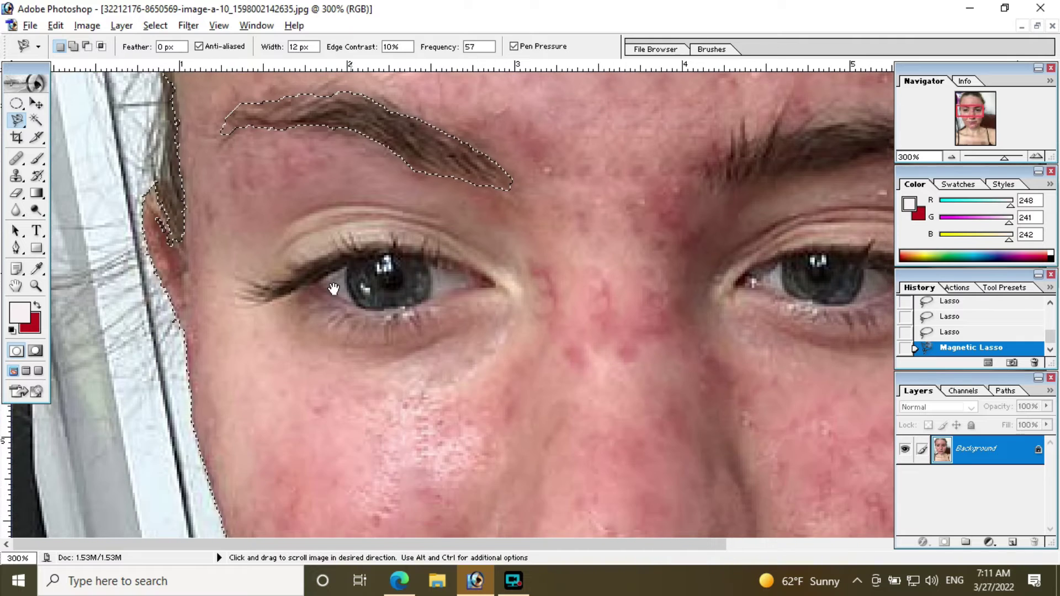
Subtract the left eye from the selection and begin tracing the right eye.
{"action": "left_click_drag", "start_coordinate": [303, 442], "coordinate": [303, 349]}
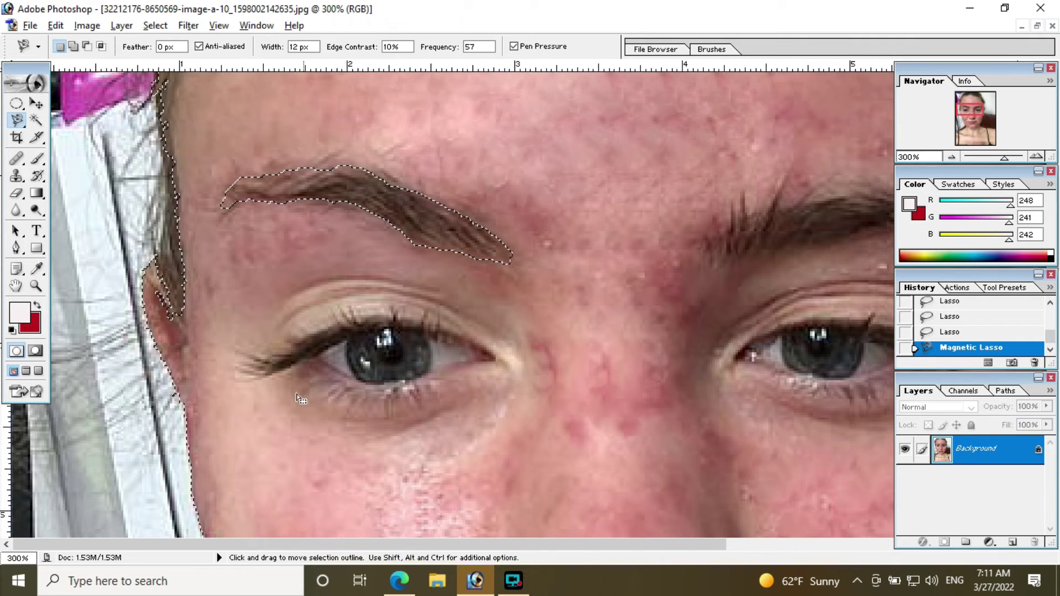
{"action": "key", "text": "alt"}
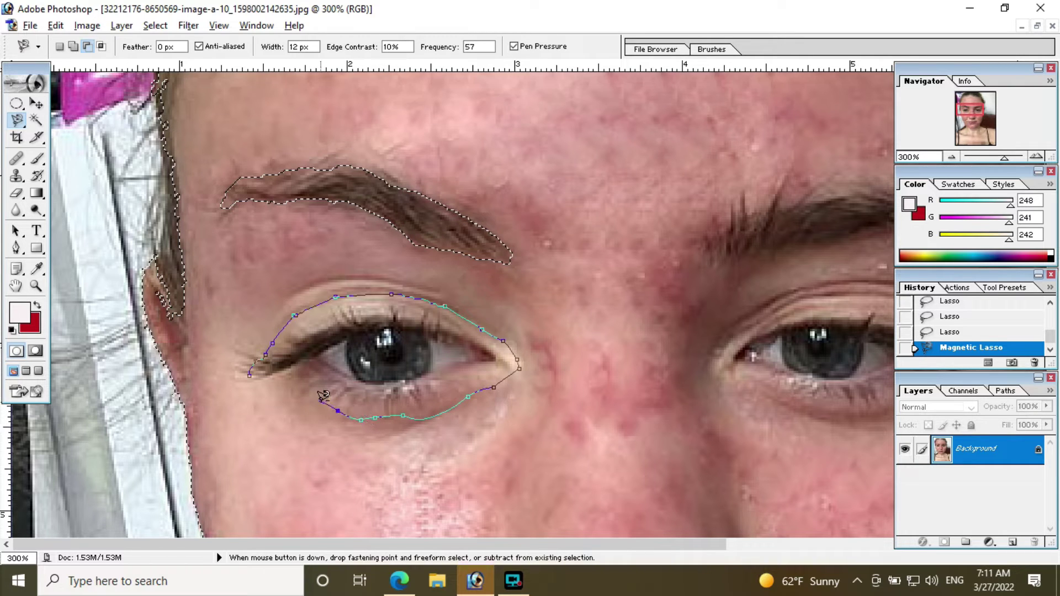
{"action": "left_click", "coordinate": [251, 371]}
{"action": "scroll", "coordinate": [603, 422], "scroll_direction": "right", "scroll_amount": 5}
{"action": "left_click", "coordinate": [403, 373]}
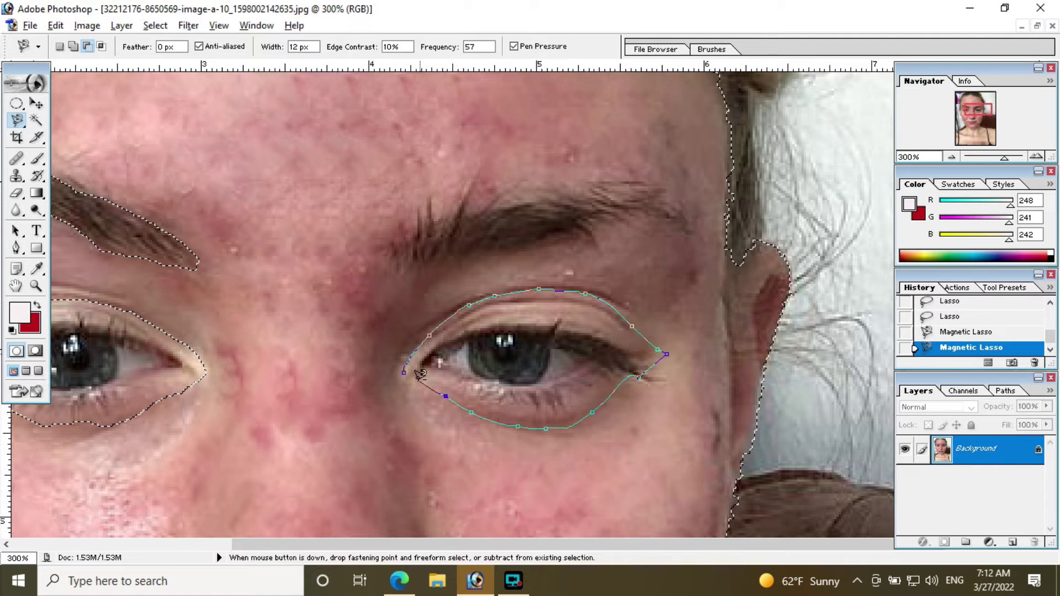
Cut the right eye, right eyebrow and lips out of the face selection.
{"action": "left_click", "coordinate": [418, 375]}
{"action": "scroll", "coordinate": [436, 383], "scroll_direction": "up", "scroll_amount": 5}
{"action": "scroll", "coordinate": [442, 389], "scroll_direction": "left", "scroll_amount": 1}
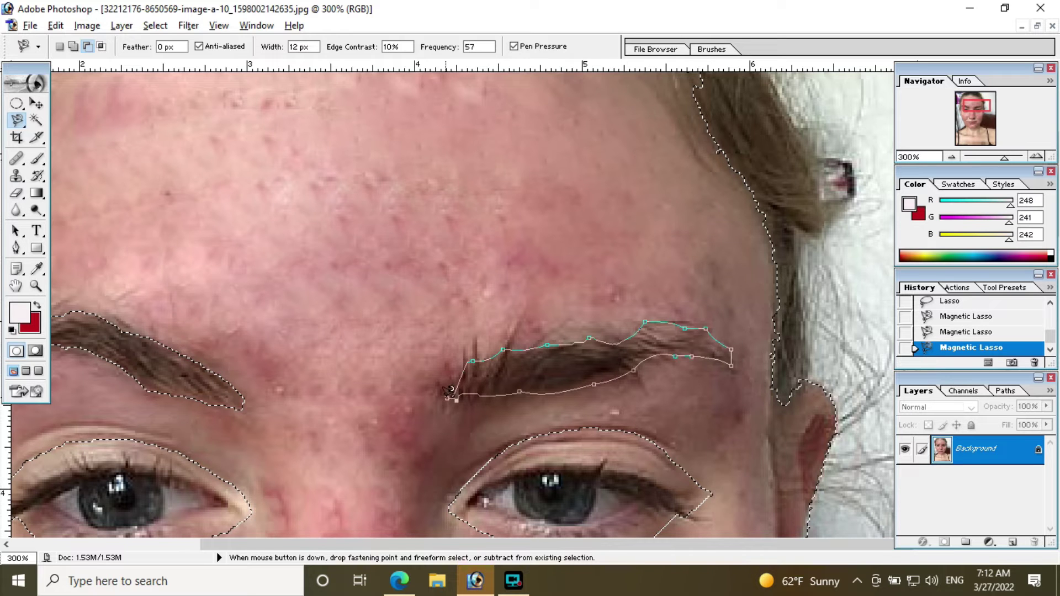
{"action": "left_click", "coordinate": [450, 392]}
{"action": "scroll", "coordinate": [466, 319], "scroll_direction": "down", "scroll_amount": 3}
{"action": "scroll", "coordinate": [456, 359], "scroll_direction": "down", "scroll_amount": 4}
{"action": "scroll", "coordinate": [323, 343], "scroll_direction": "left", "scroll_amount": 2}
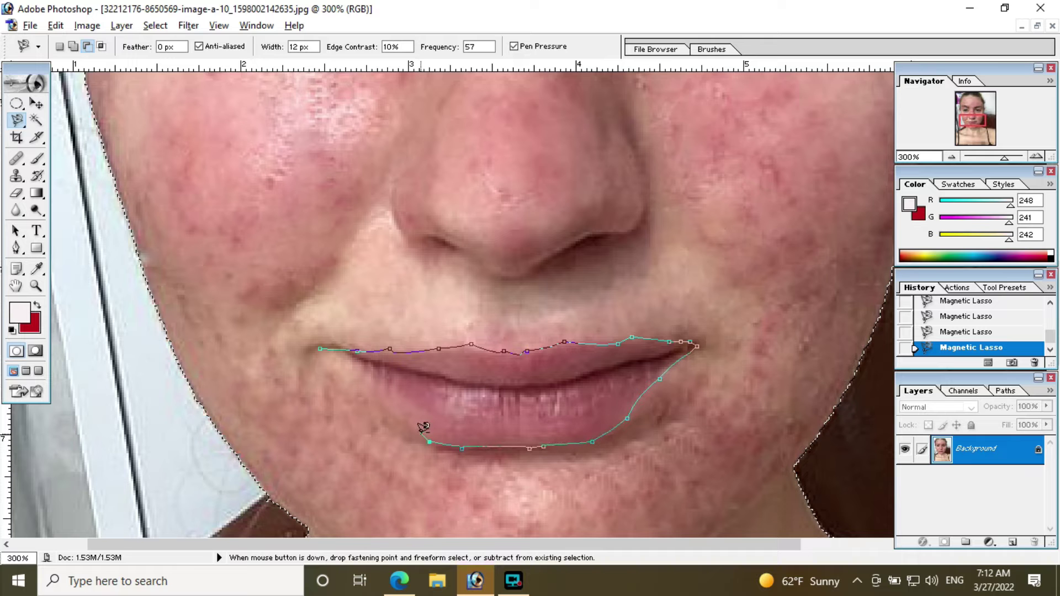
{"action": "left_click", "coordinate": [329, 347]}
Zoom in and subtract both nostrils from the selection with the Magnetic Lasso.
{"action": "key", "text": "ctrl+plus"}
{"action": "scroll", "coordinate": [429, 386], "scroll_direction": "down", "scroll_amount": 2}
{"action": "key", "text": "ctrl+plus"}
{"action": "key", "text": "alt"}
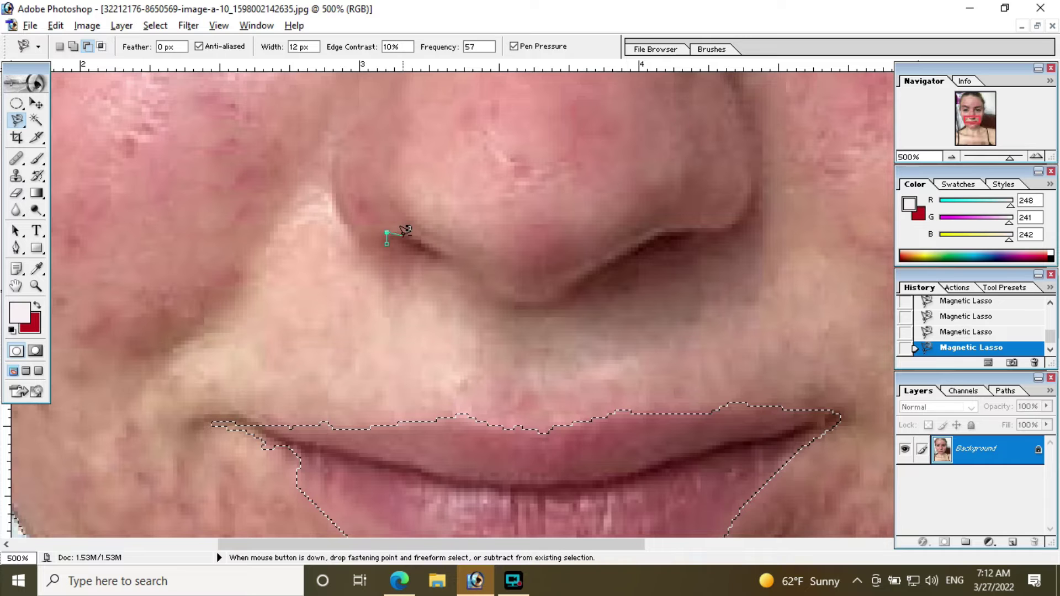
{"action": "left_click", "coordinate": [388, 239]}
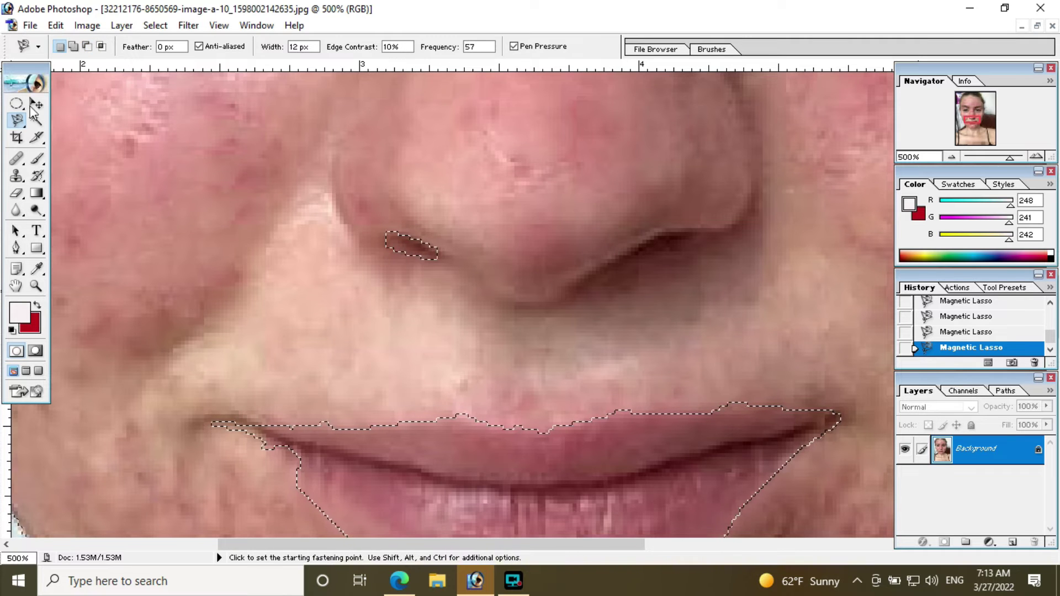
{"action": "left_click", "coordinate": [16, 104]}
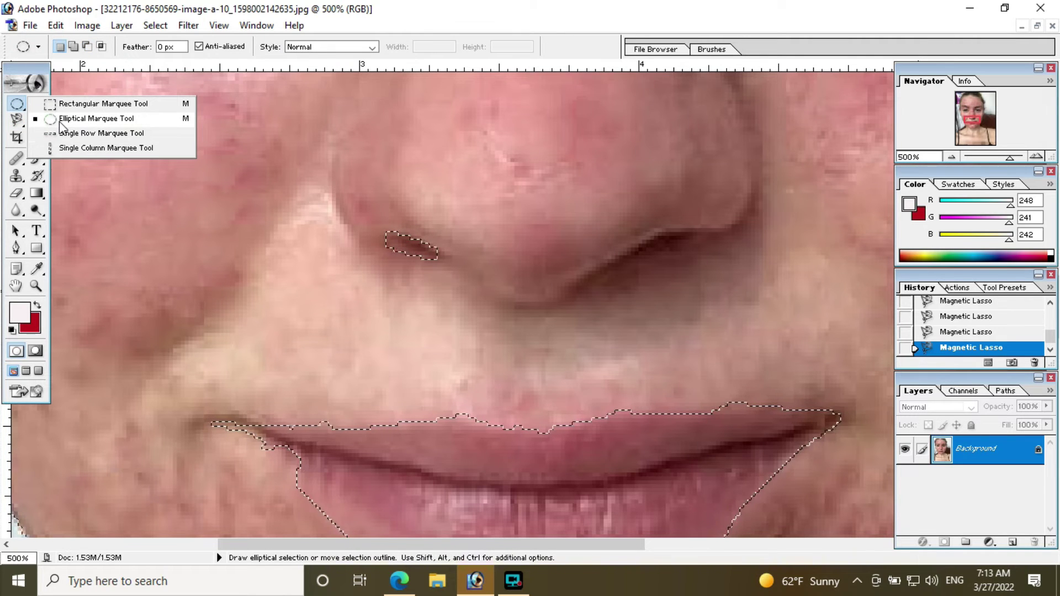
{"action": "left_click", "coordinate": [94, 118]}
{"action": "key", "text": "alt"}
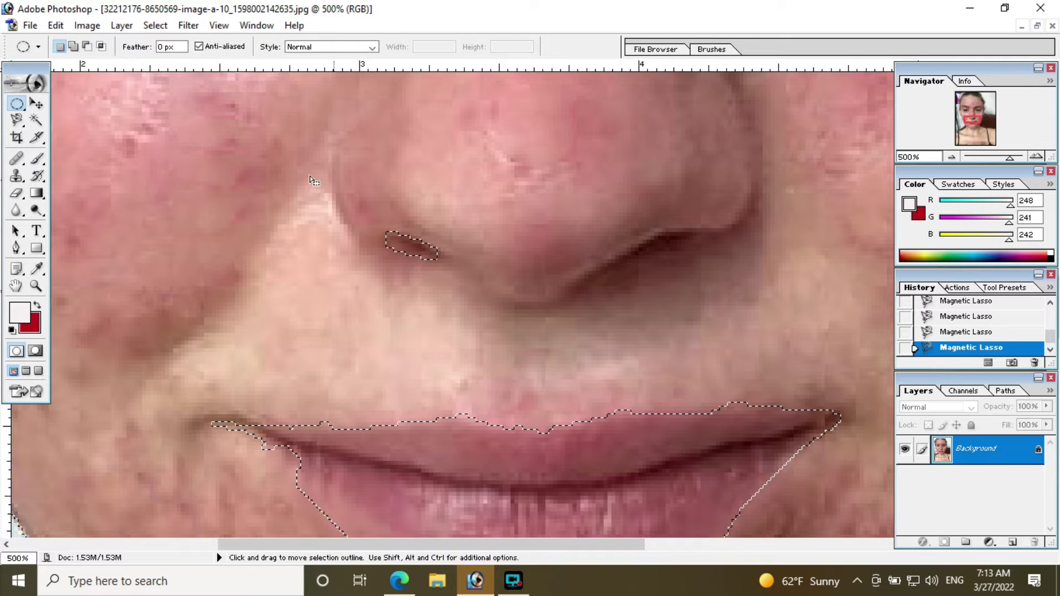
{"action": "key", "text": "l"}
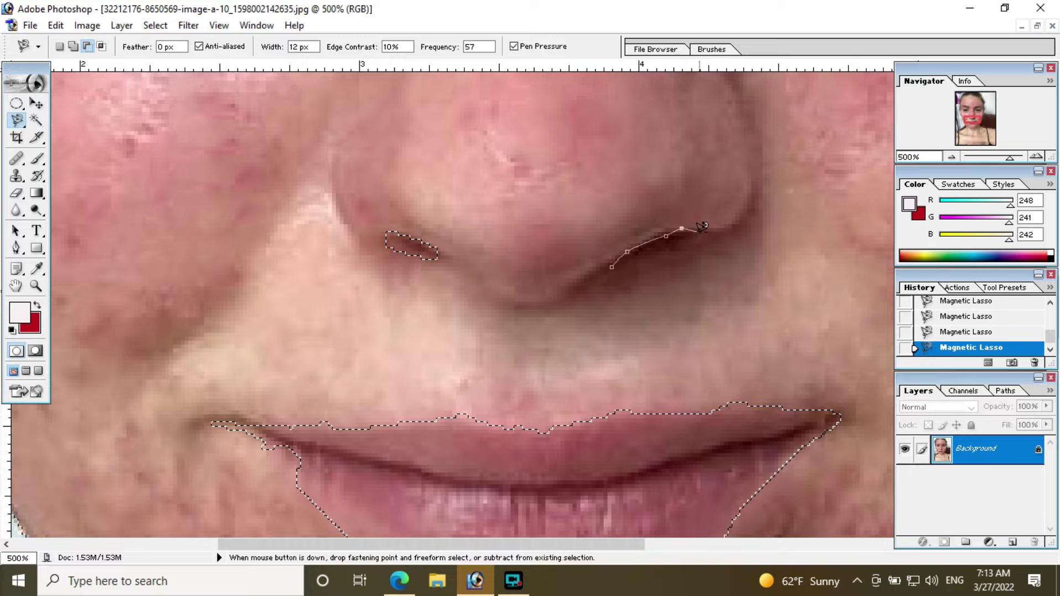
{"action": "left_click", "coordinate": [614, 269]}
{"action": "left_click", "coordinate": [591, 258], "text": "alt"}
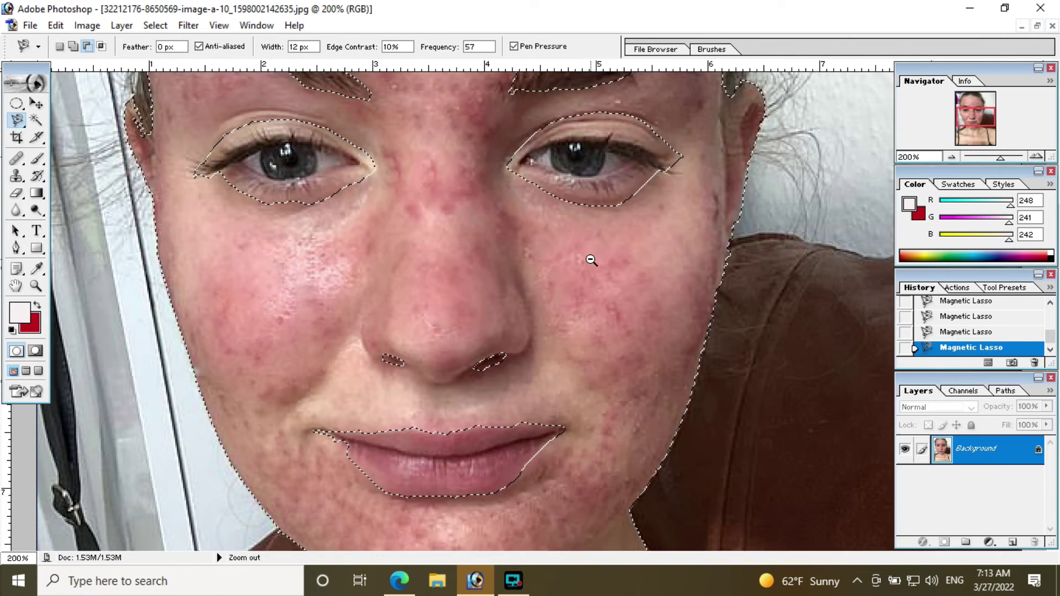
Center the whole selected face in view and open the Filter > Noise list.
{"action": "left_click", "coordinate": [591, 257], "text": "alt"}
{"action": "mouse_move", "coordinate": [503, 161]}
{"action": "left_mouse_down"}
{"action": "mouse_move", "coordinate": [508, 131]}
{"action": "mouse_move", "coordinate": [495, 275]}
{"action": "left_mouse_up"}
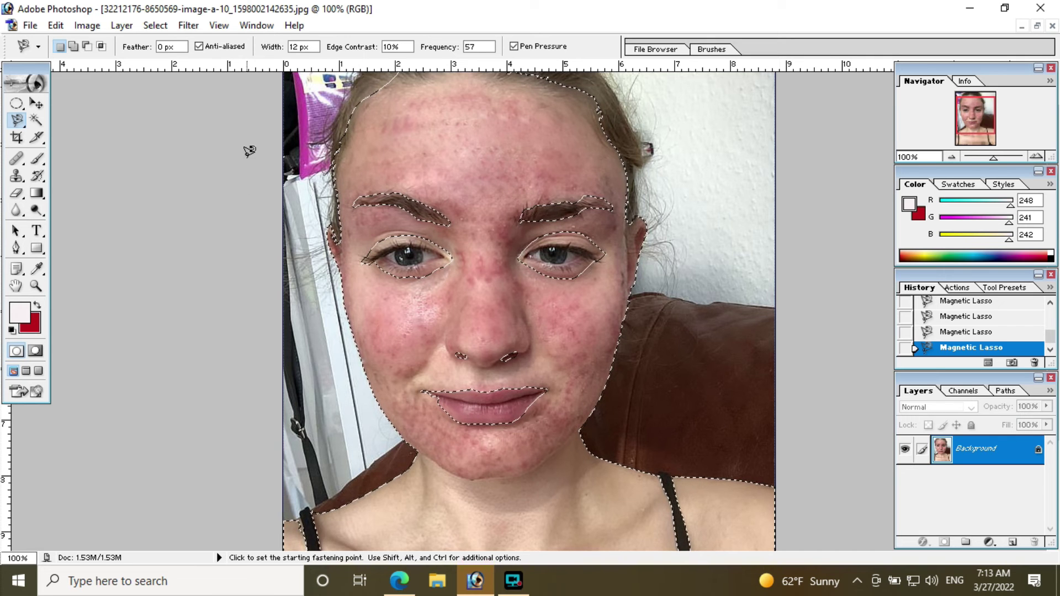
{"action": "left_click", "coordinate": [188, 27]}
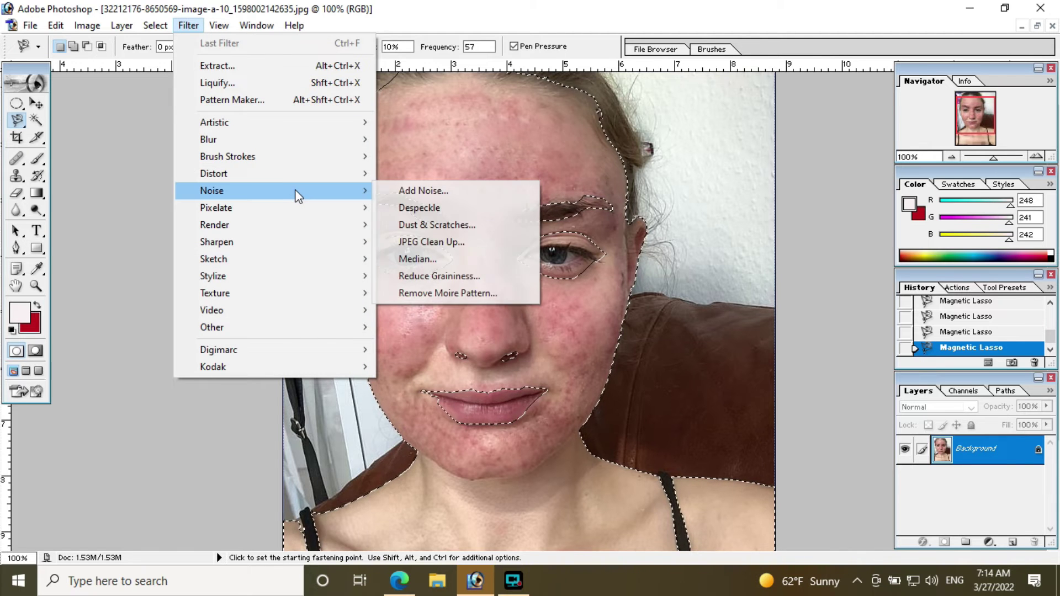
{"action": "mouse_move", "coordinate": [248, 190]}
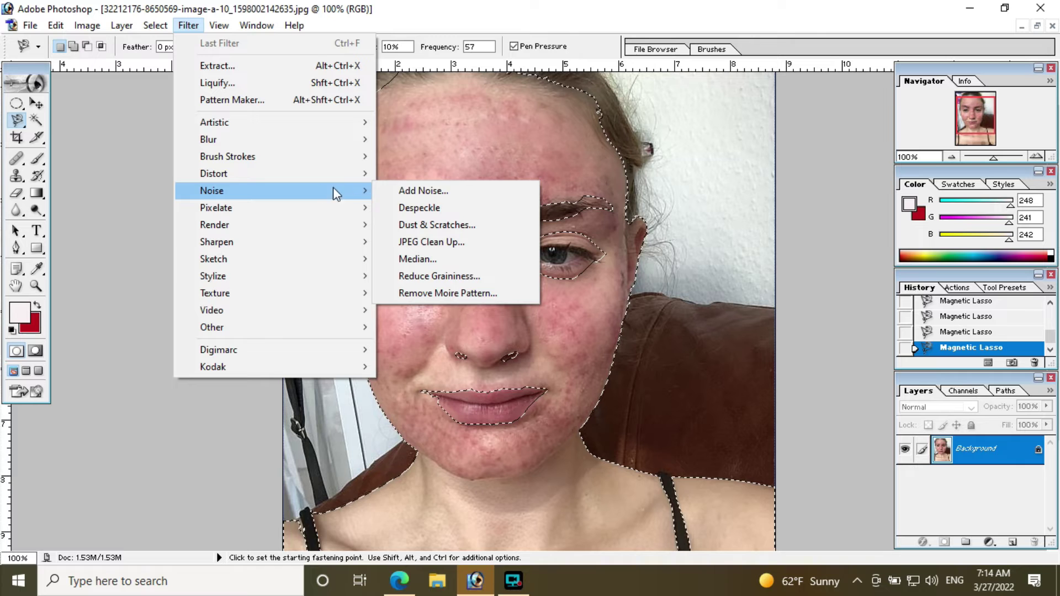
Apply JPEG Clean Up with Smoothness 60 to the selected facial skin.
{"action": "left_click", "coordinate": [439, 244]}
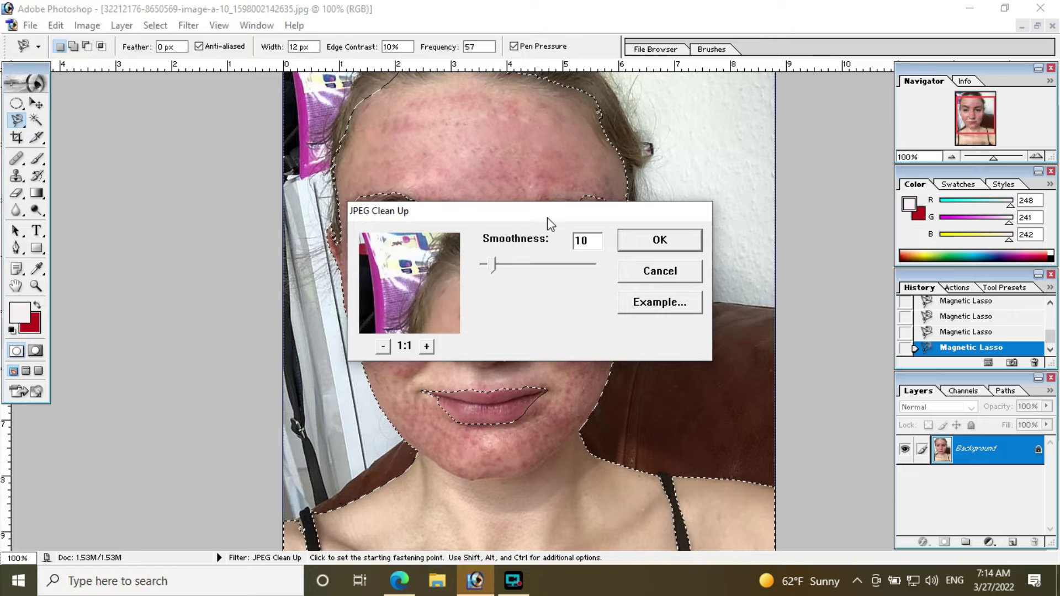
{"action": "left_click_drag", "start_coordinate": [555, 217], "coordinate": [197, 249]}
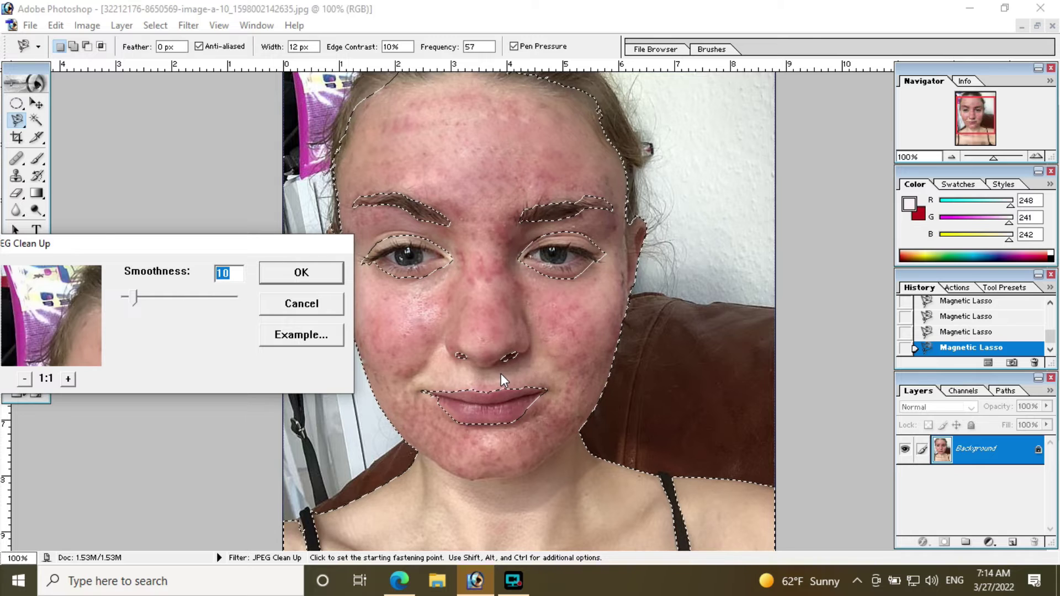
{"action": "type", "text": "60"}
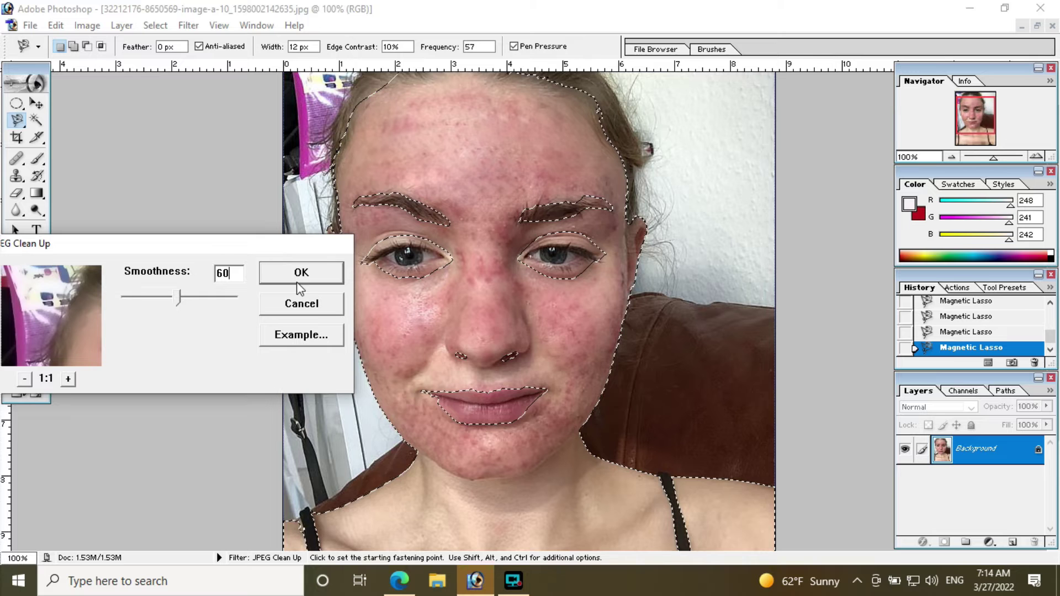
{"action": "left_click", "coordinate": [304, 276]}
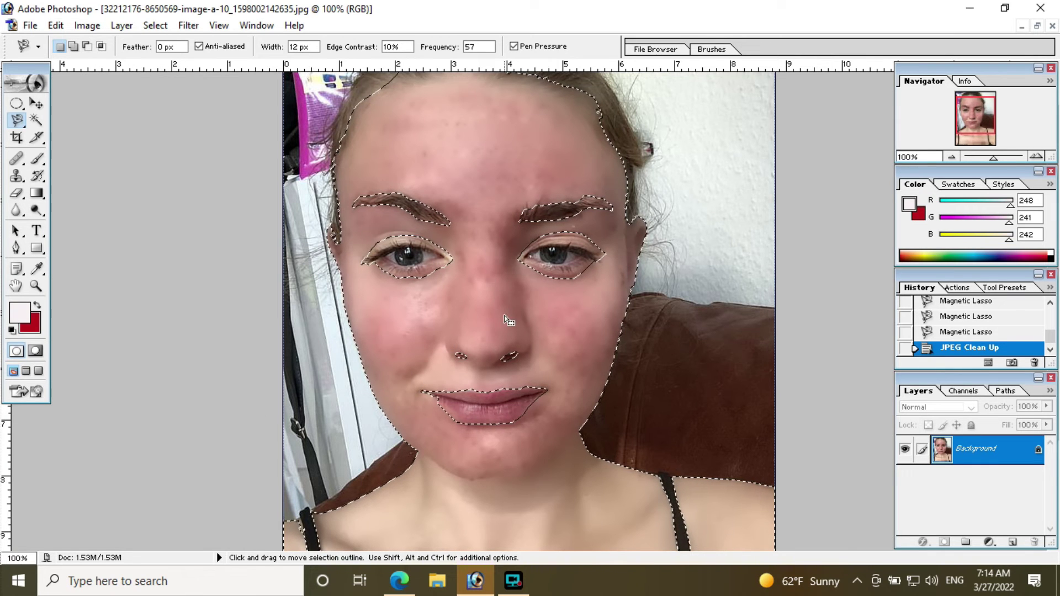
Deselect the face, then trace and discard a stray nose-to-shoulder lasso selection.
{"action": "key", "text": "ctrl+d"}
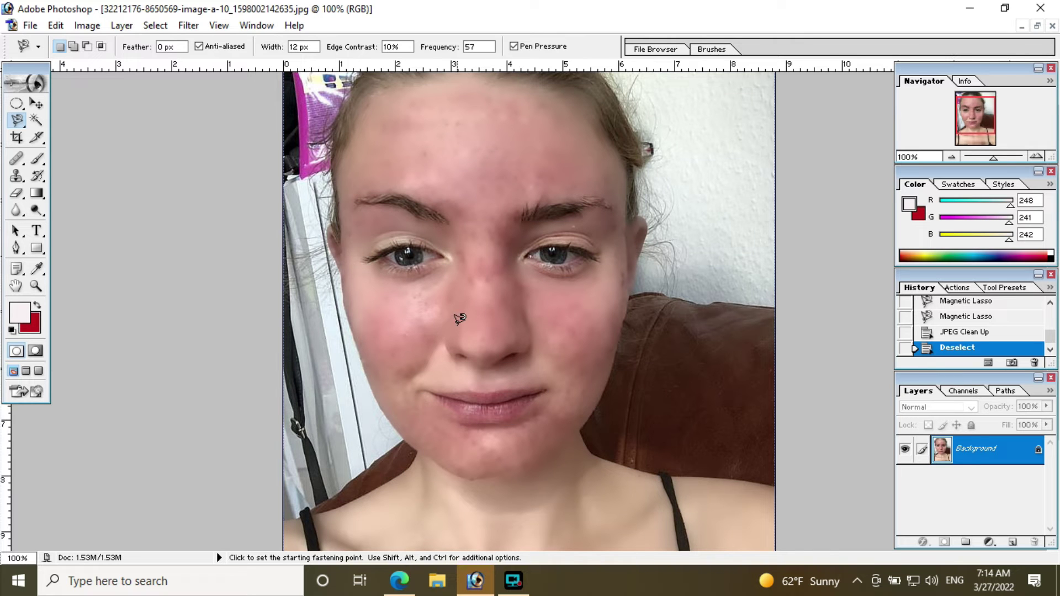
{"action": "left_click_drag", "start_coordinate": [343, 145], "coordinate": [714, 507]}
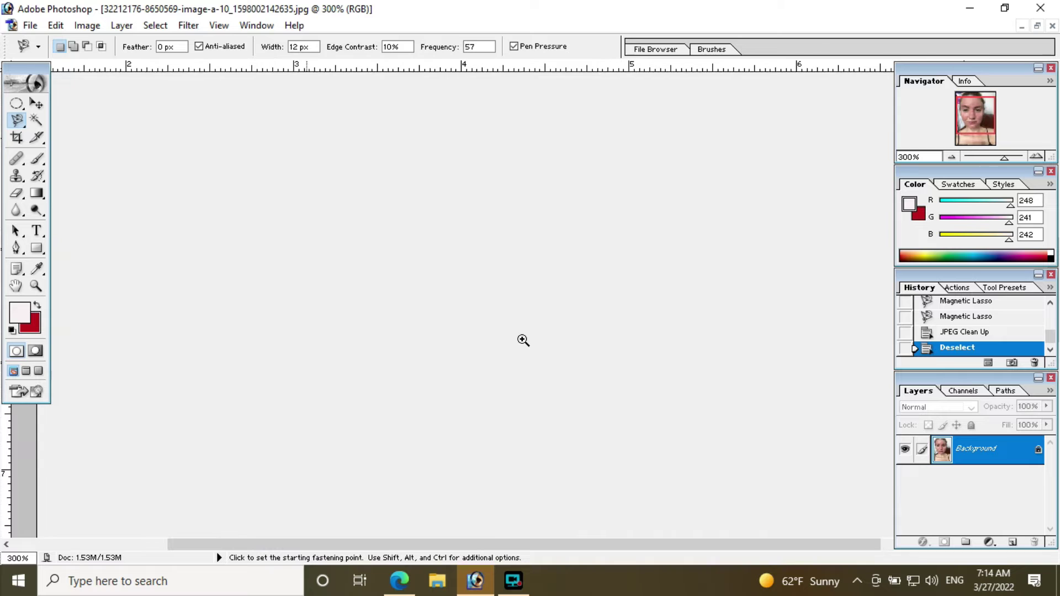
{"action": "key", "text": "ctrl+minus"}
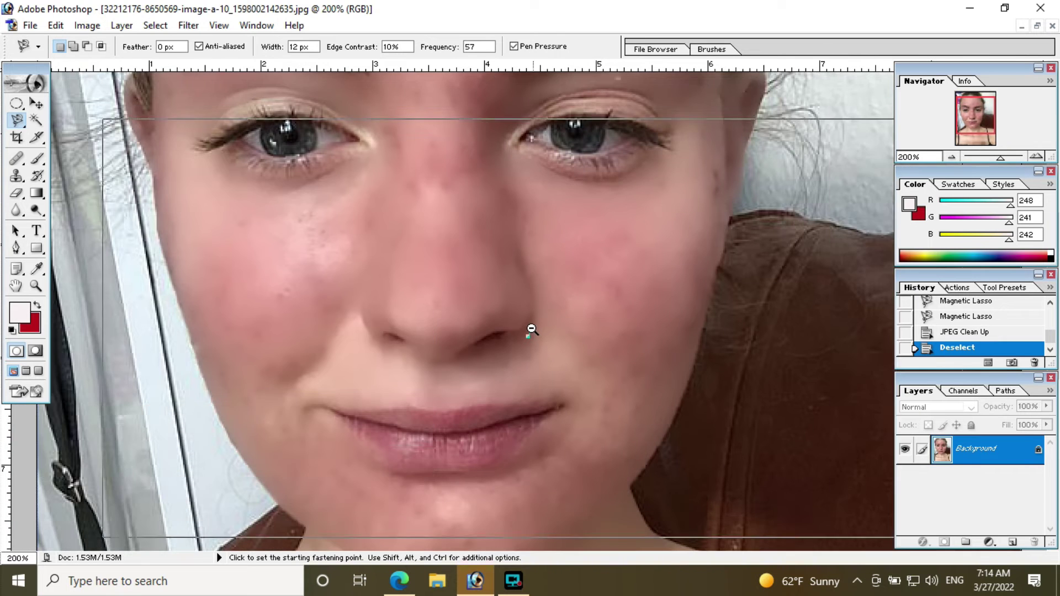
{"action": "key", "text": "ctrl+minus"}
{"action": "left_click", "coordinate": [528, 327], "text": "ctrl+alt"}
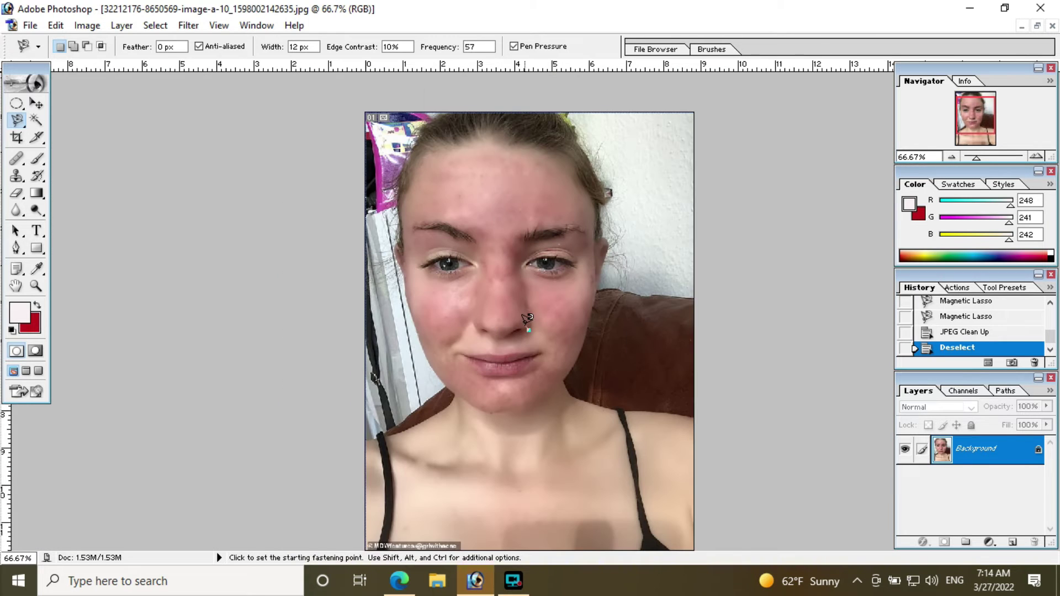
{"action": "left_click_drag", "start_coordinate": [500, 326], "coordinate": [508, 335]}
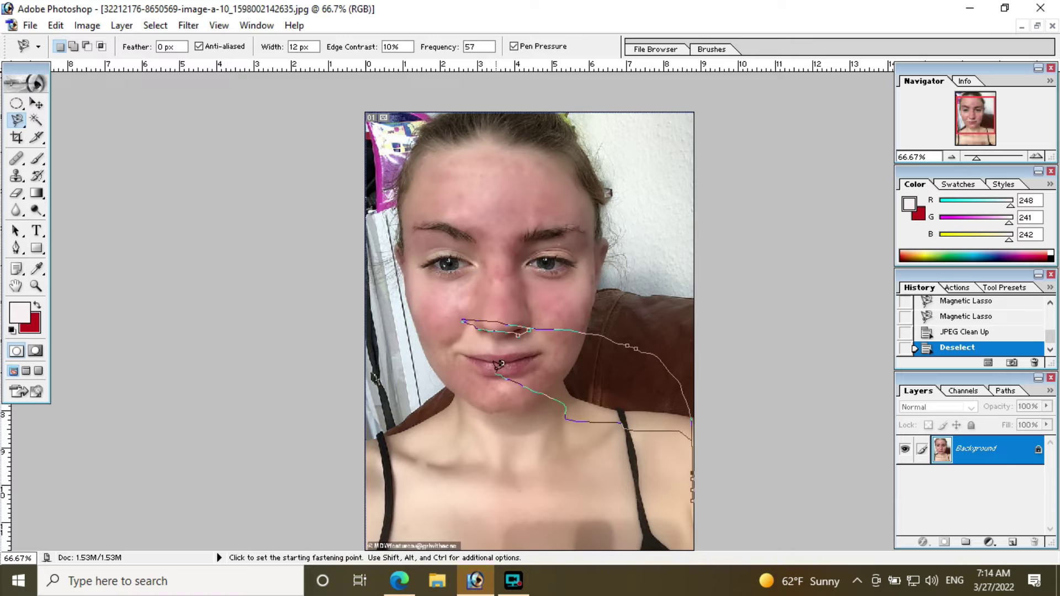
{"action": "double_click", "coordinate": [507, 336]}
{"action": "key", "text": "ctrl+d"}
Zoom in on the lips and discard a test outline below the lip, then pick the Move tool.
{"action": "key", "text": "z"}
{"action": "left_click", "coordinate": [527, 339]}
{"action": "left_click", "coordinate": [529, 338]}
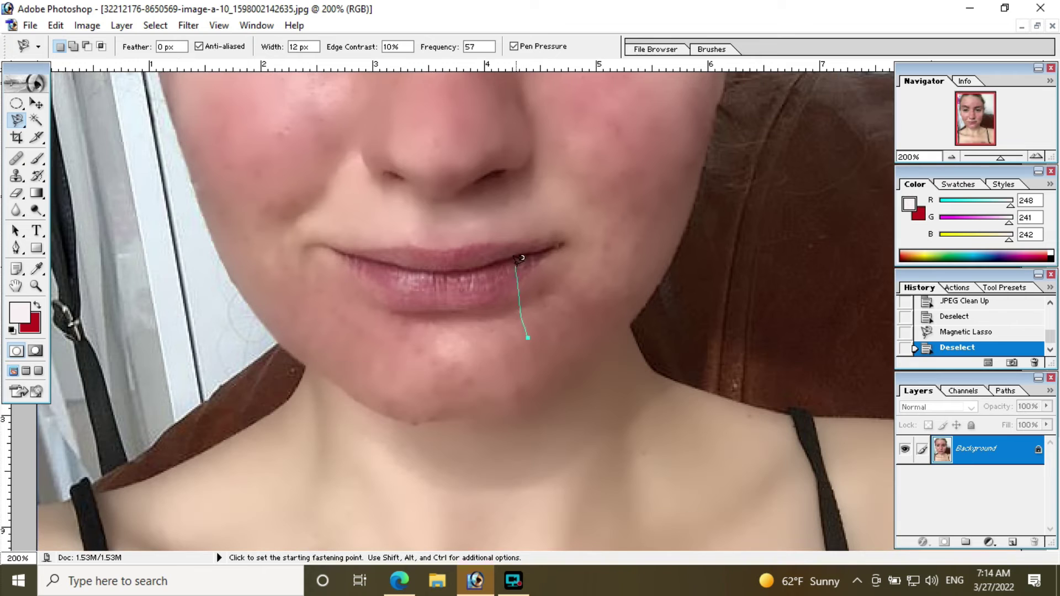
{"action": "double_click", "coordinate": [529, 338]}
{"action": "key", "text": "ctrl+d"}
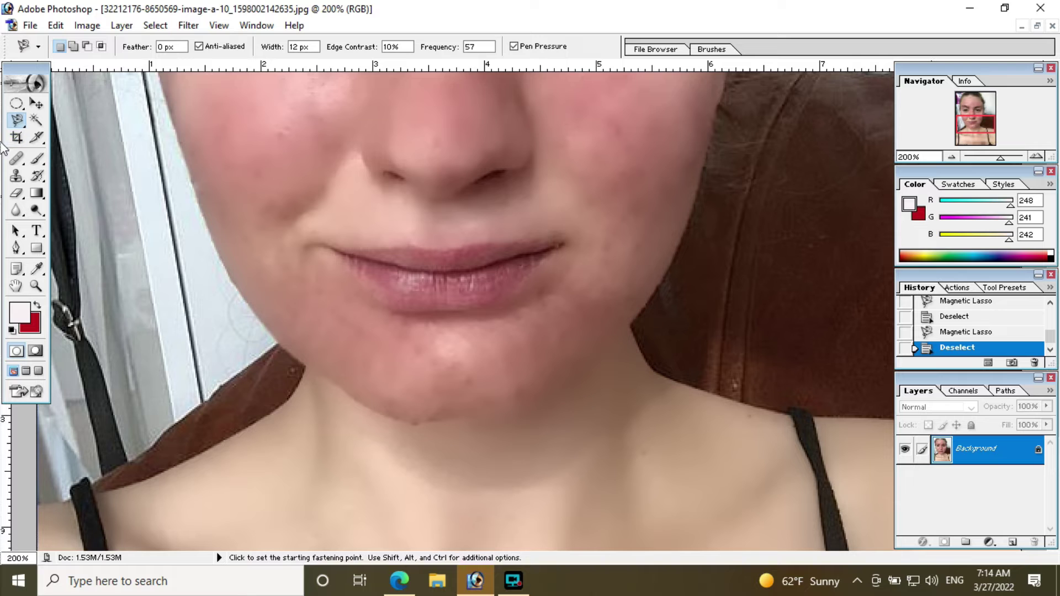
{"action": "left_click", "coordinate": [36, 105]}
{"action": "scroll", "coordinate": [607, 331], "scroll_direction": "down", "scroll_amount": 3}
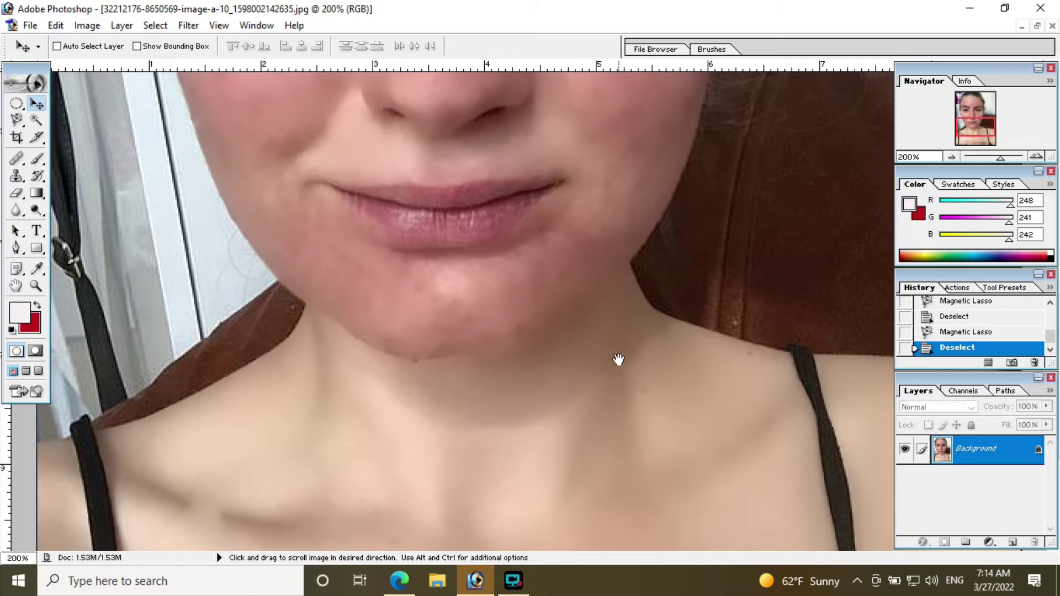
Convert the Background into Layer 0 and duplicate it as Layer 0 copy.
{"action": "double_click", "coordinate": [1005, 461]}
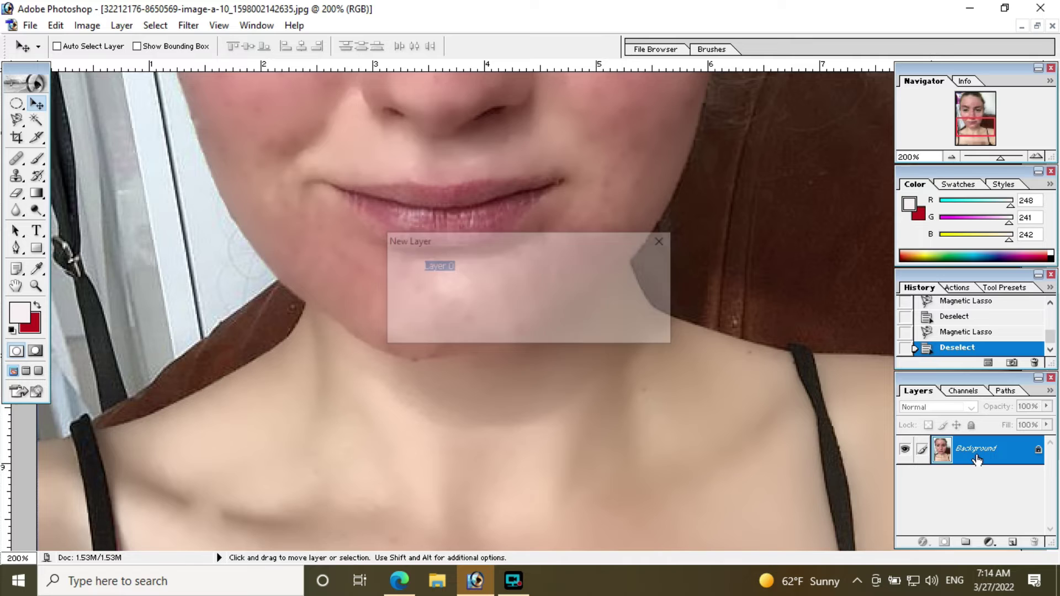
{"action": "left_click", "coordinate": [647, 268]}
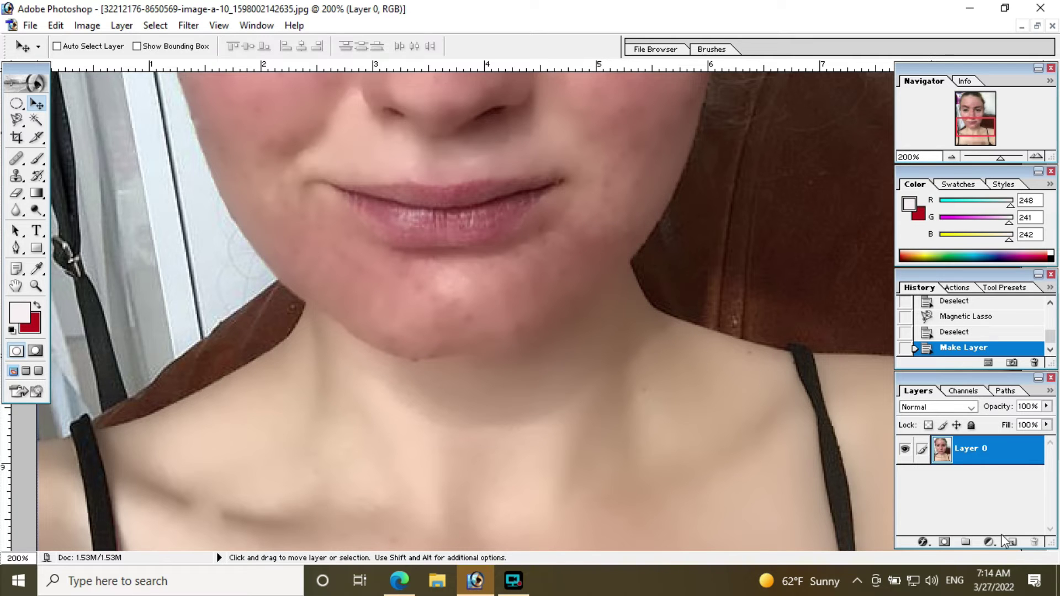
{"action": "key", "text": "ctrl+j"}
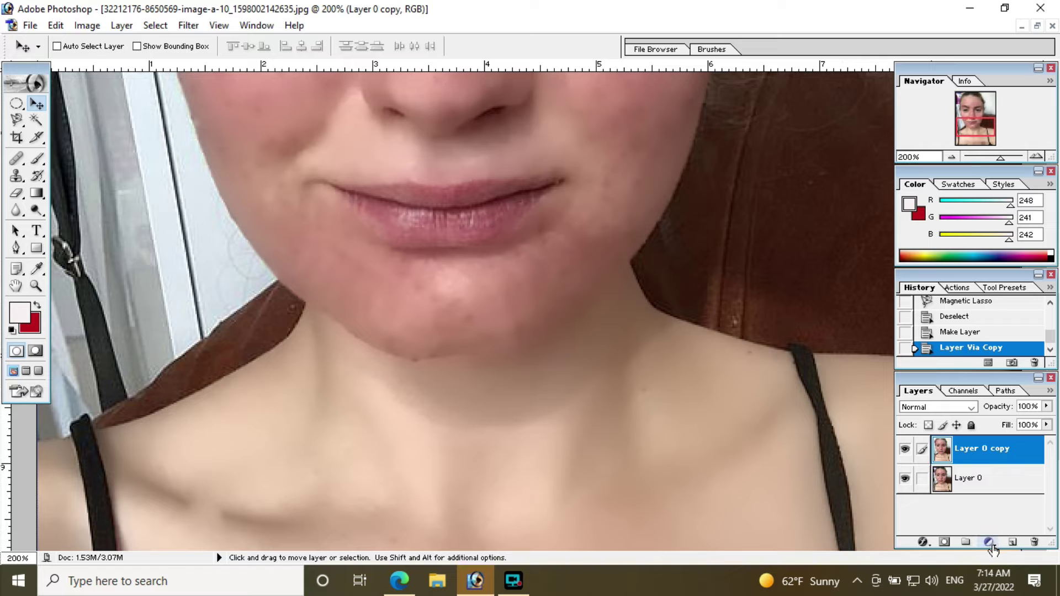
{"action": "scroll", "coordinate": [552, 414], "scroll_direction": "up", "scroll_amount": 5}
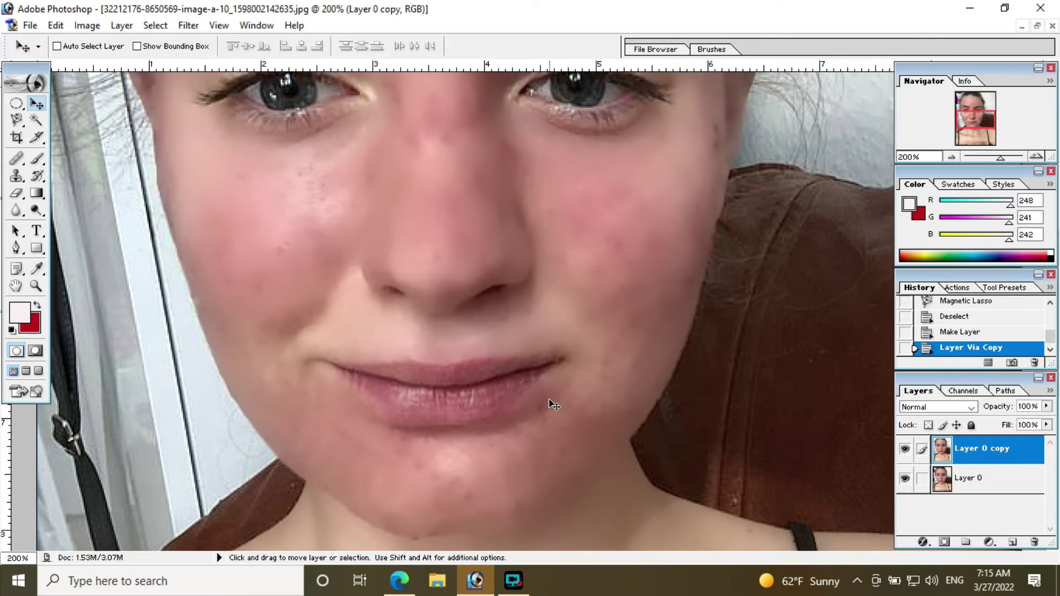
{"action": "key", "text": "ctrl+minus"}
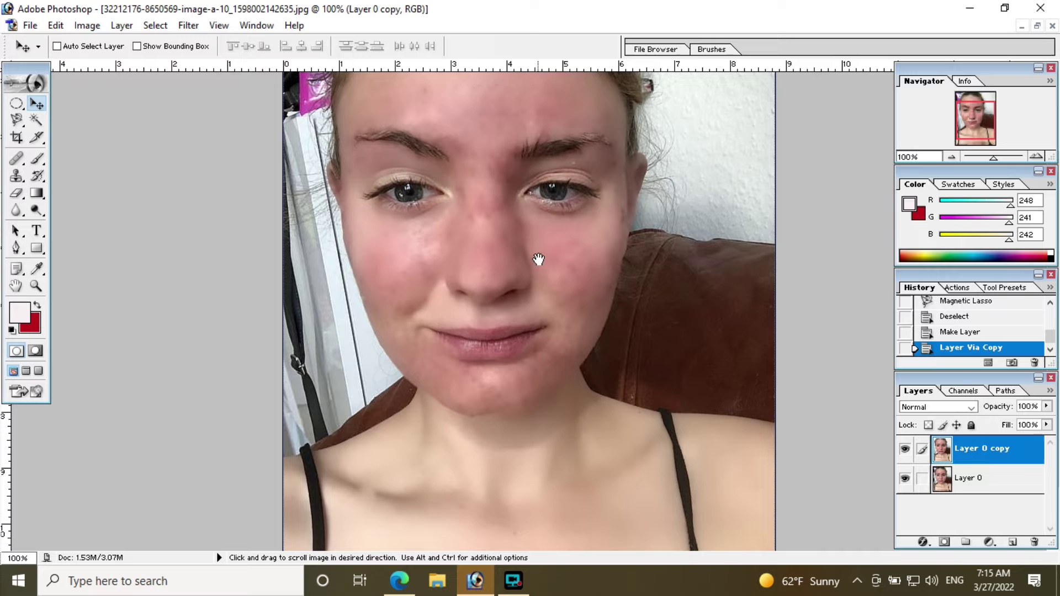
{"action": "scroll", "coordinate": [528, 280], "scroll_direction": "down", "scroll_amount": 1}
{"action": "left_click", "coordinate": [519, 300], "text": "ctrl"}
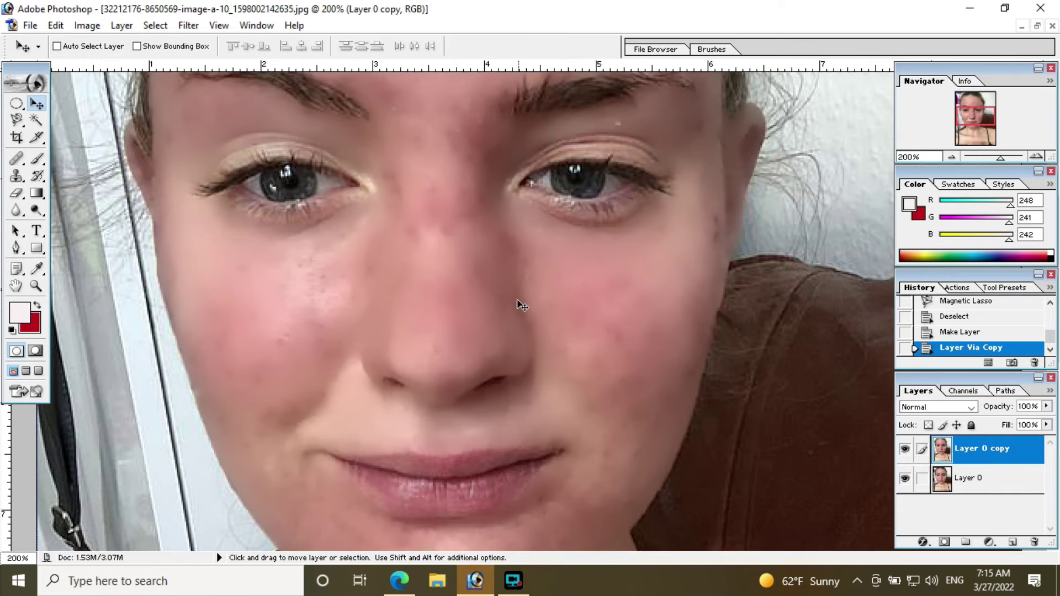
{"action": "scroll", "coordinate": [509, 309], "scroll_direction": "down", "scroll_amount": 2}
{"action": "key", "text": "ctrl+minus"}
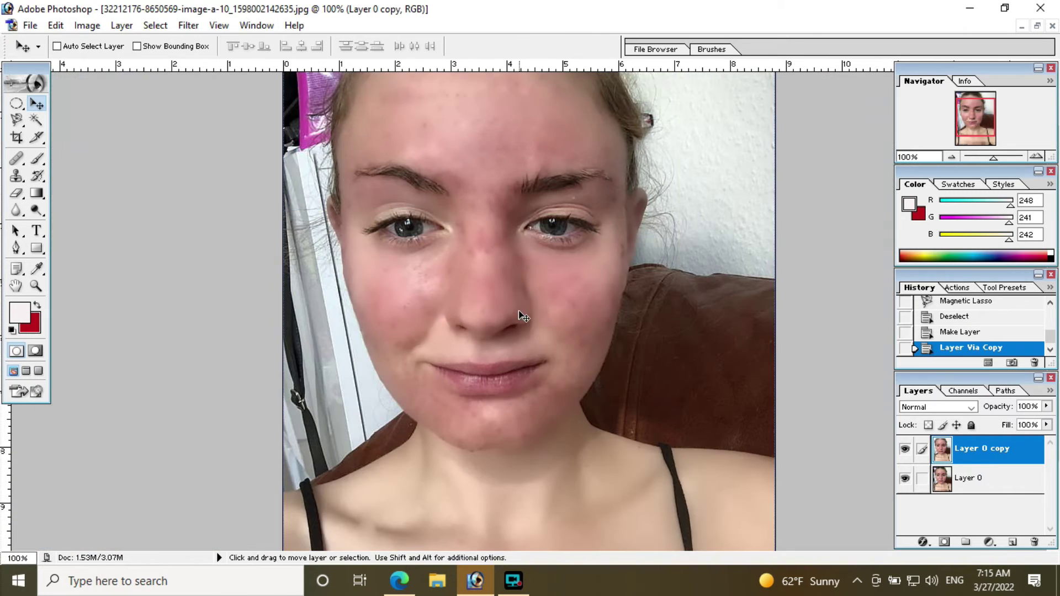
{"action": "scroll", "coordinate": [567, 296], "scroll_direction": "up", "scroll_amount": 3}
Add a Brightness/Contrast adjustment layer above Layer 0 copy at brightness +14, contrast +20.
{"action": "scroll", "coordinate": [567, 297], "scroll_direction": "down", "scroll_amount": 2}
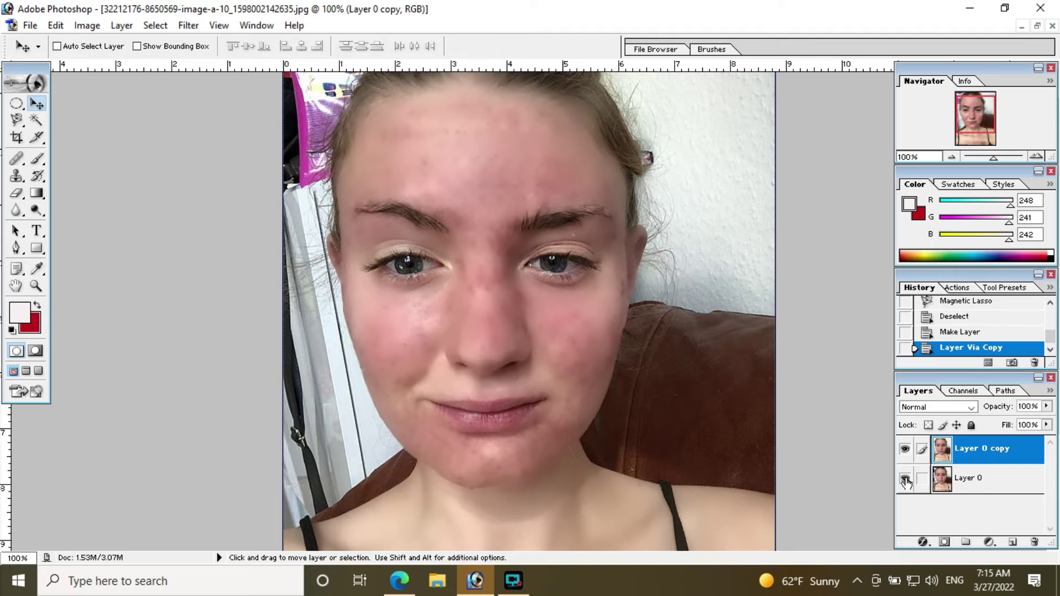
{"action": "left_click", "coordinate": [989, 543]}
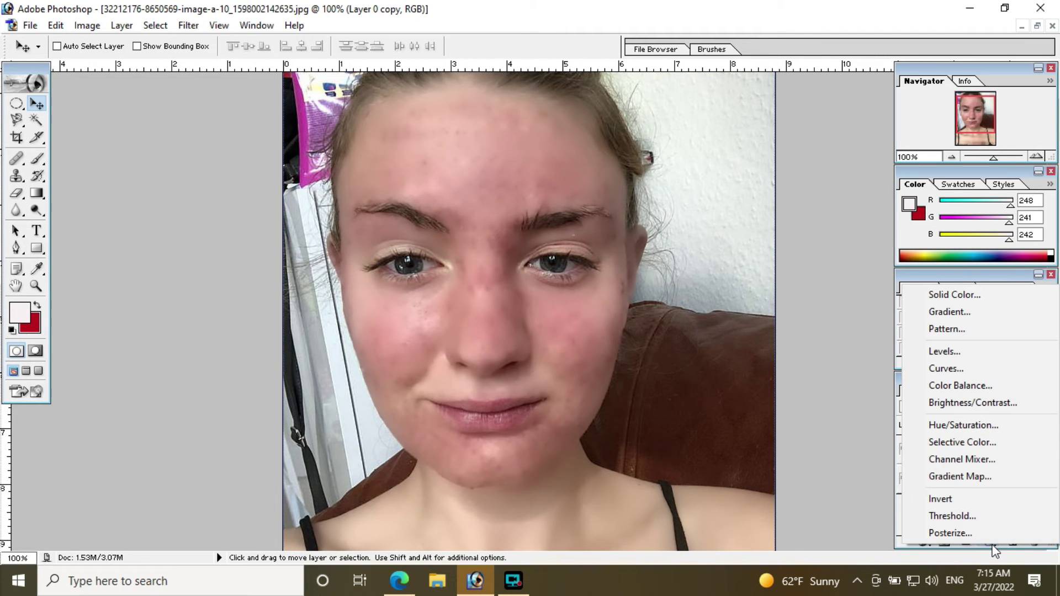
{"action": "left_click", "coordinate": [956, 404]}
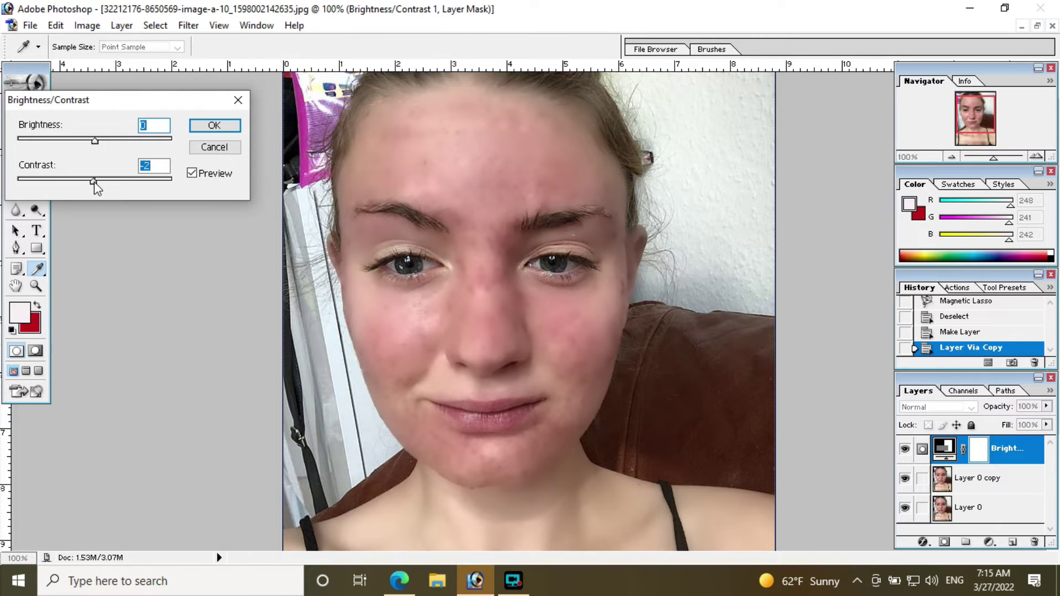
{"action": "left_click_drag", "start_coordinate": [94, 183], "coordinate": [107, 183]}
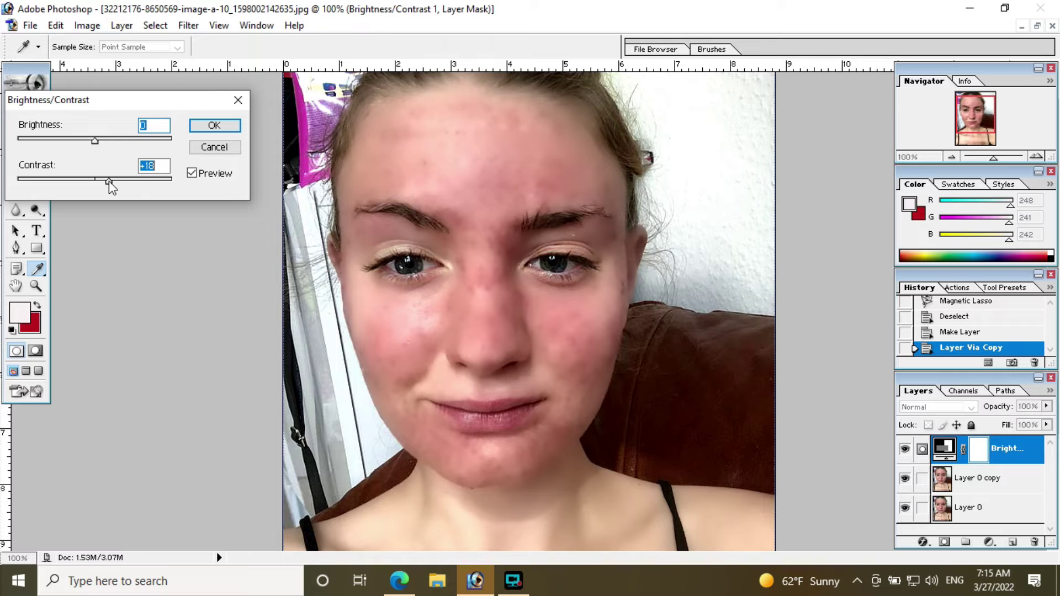
{"action": "left_click_drag", "start_coordinate": [114, 181], "coordinate": [105, 179]}
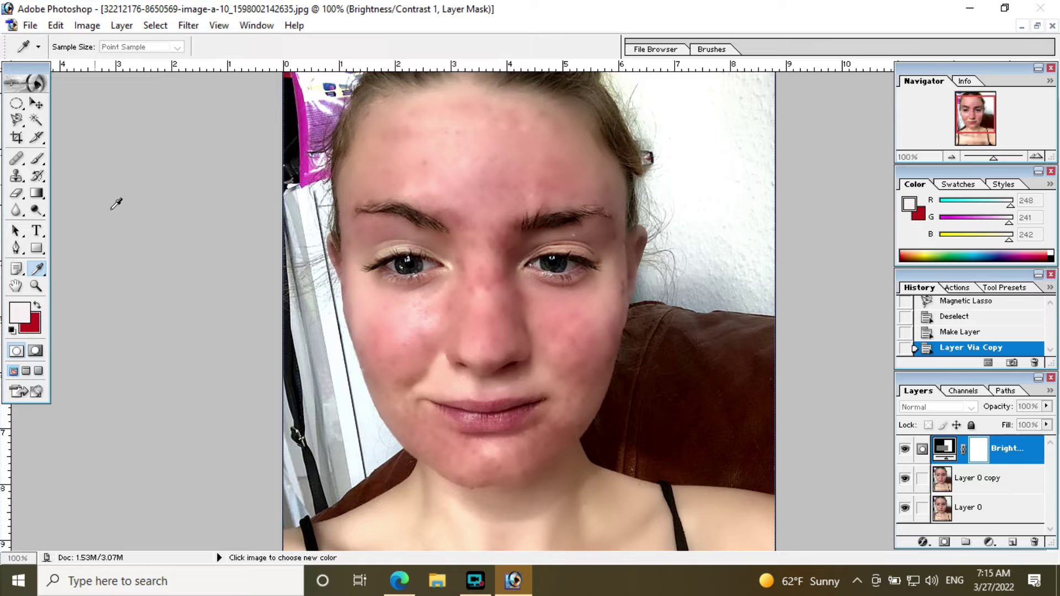
{"action": "left_click", "coordinate": [498, 584]}
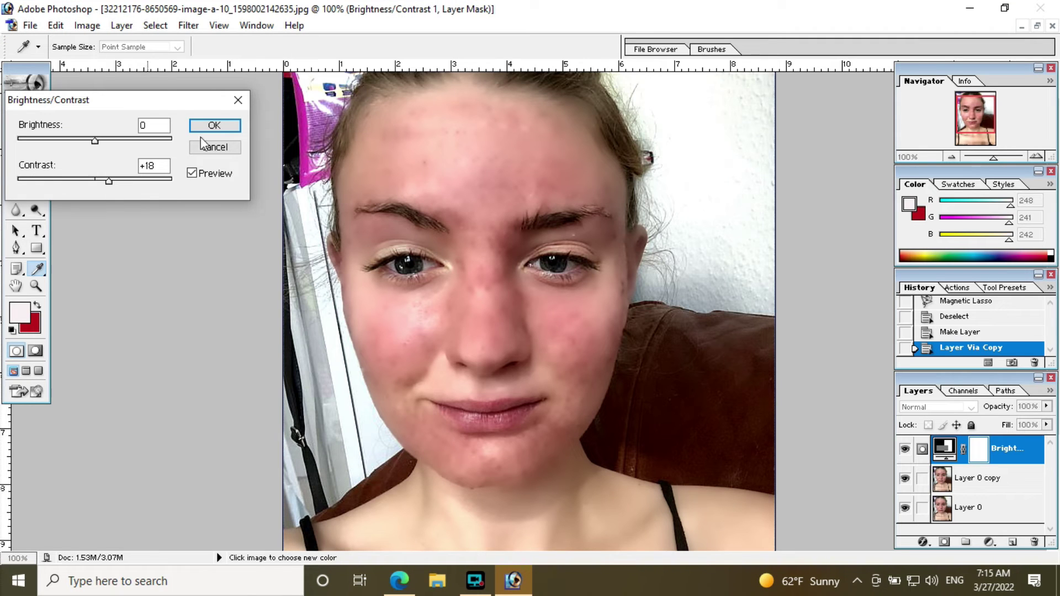
{"action": "left_click_drag", "start_coordinate": [110, 183], "coordinate": [108, 182]}
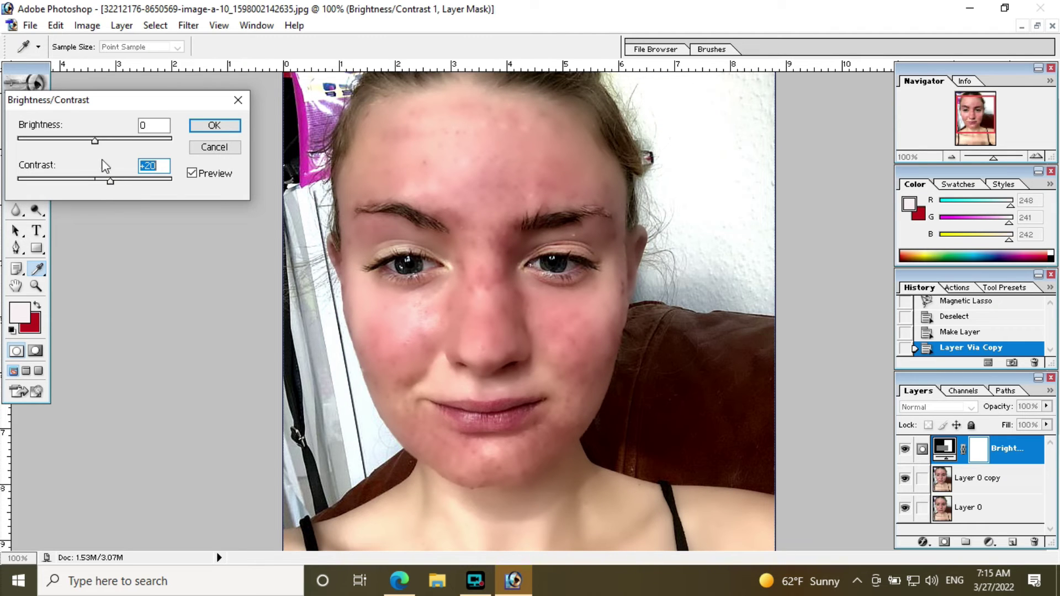
{"action": "left_click_drag", "start_coordinate": [95, 144], "coordinate": [104, 143]}
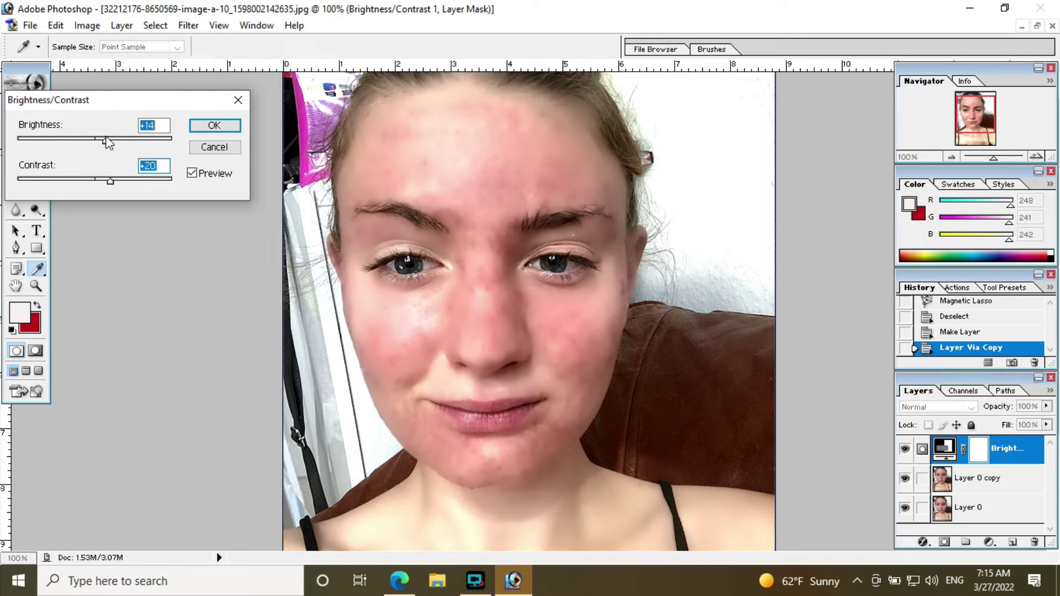
{"action": "left_click", "coordinate": [213, 125]}
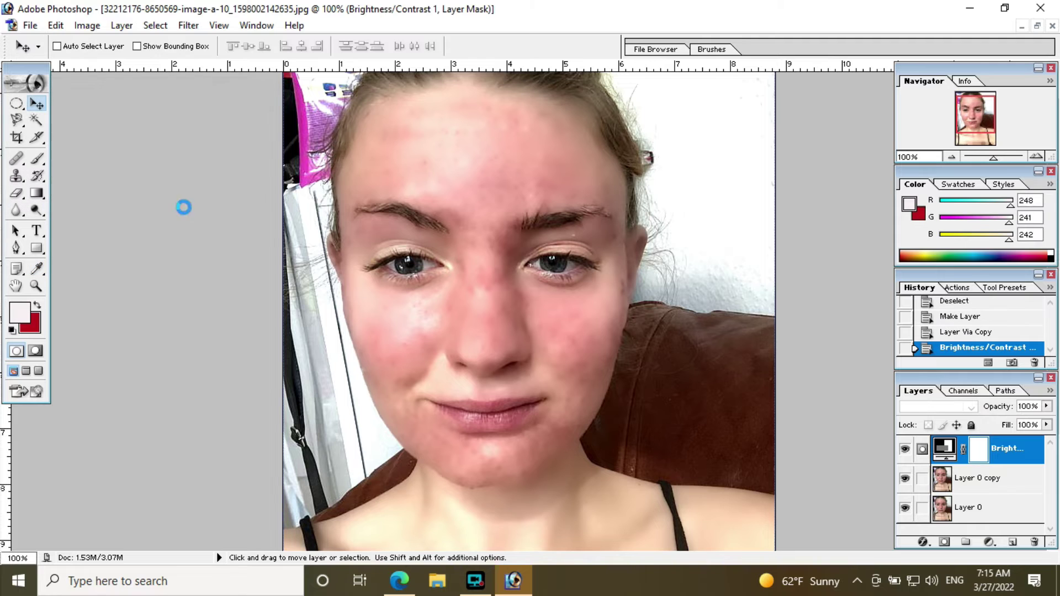
{"action": "left_click", "coordinate": [991, 545]}
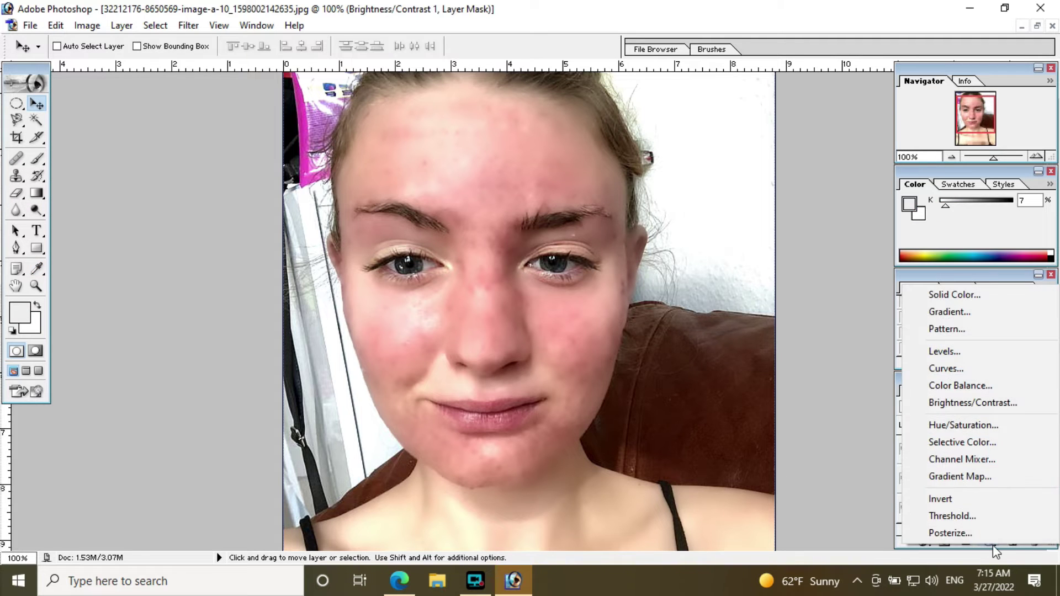
Add a Hue/Saturation layer editing Yellows: Lightness +82, with slight Hue and Saturation nudges.
{"action": "left_click", "coordinate": [948, 426]}
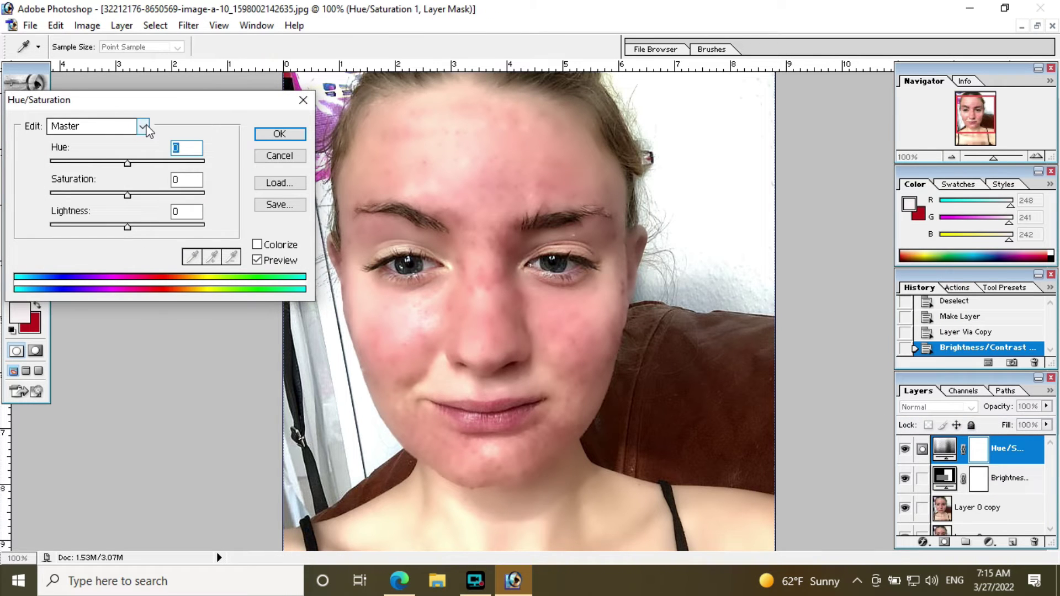
{"action": "left_click", "coordinate": [142, 126]}
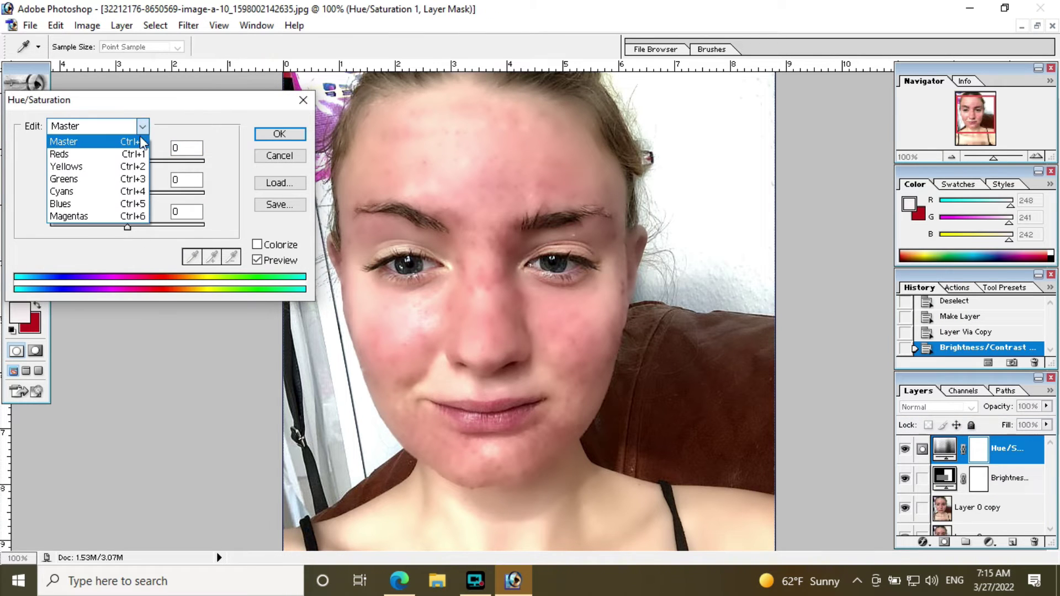
{"action": "left_click", "coordinate": [81, 167]}
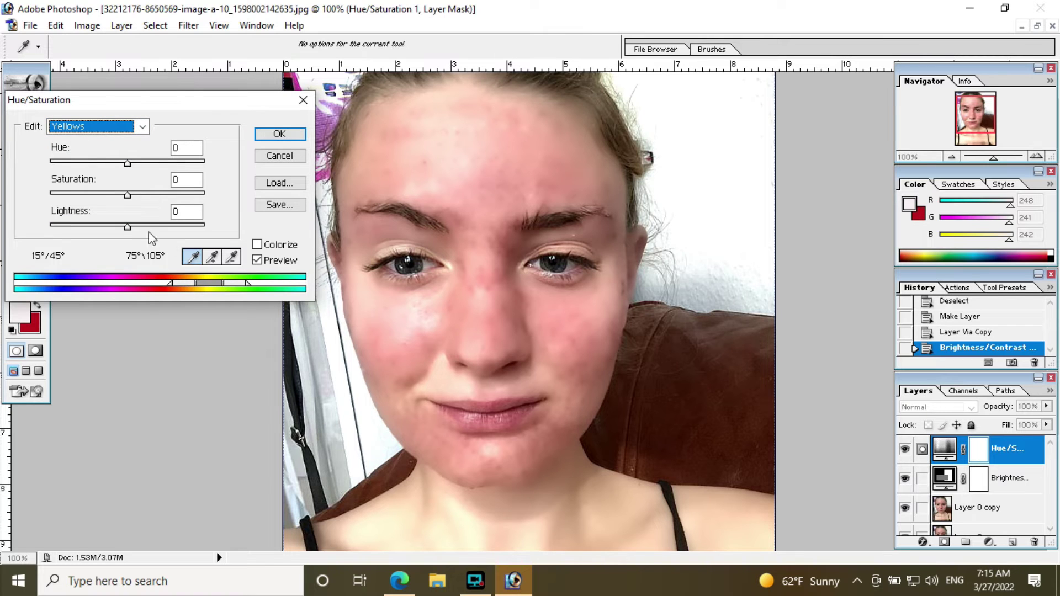
{"action": "left_click_drag", "start_coordinate": [131, 230], "coordinate": [159, 226]}
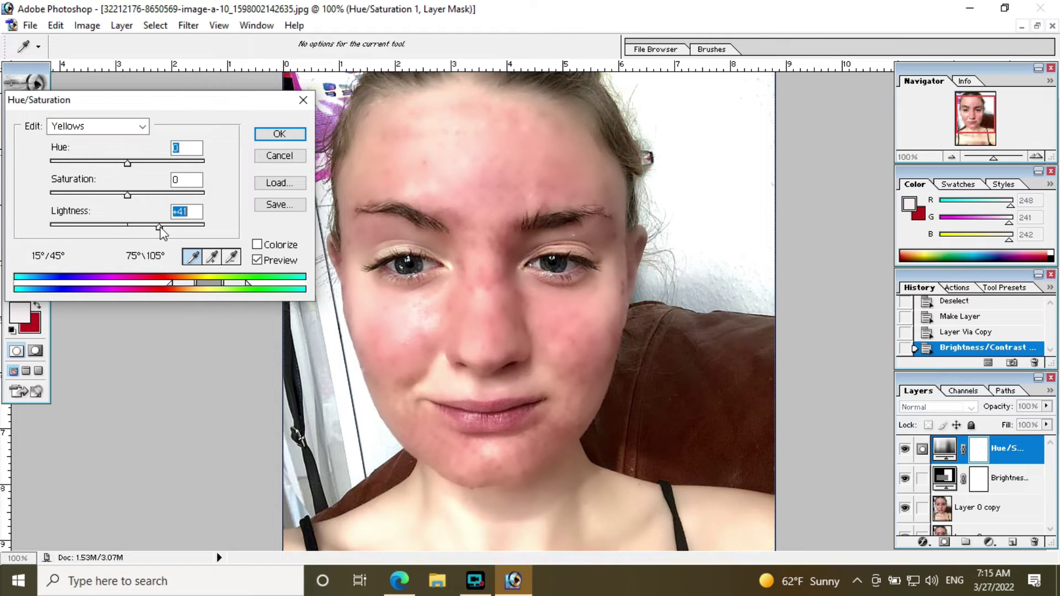
{"action": "left_click_drag", "start_coordinate": [168, 232], "coordinate": [196, 236]}
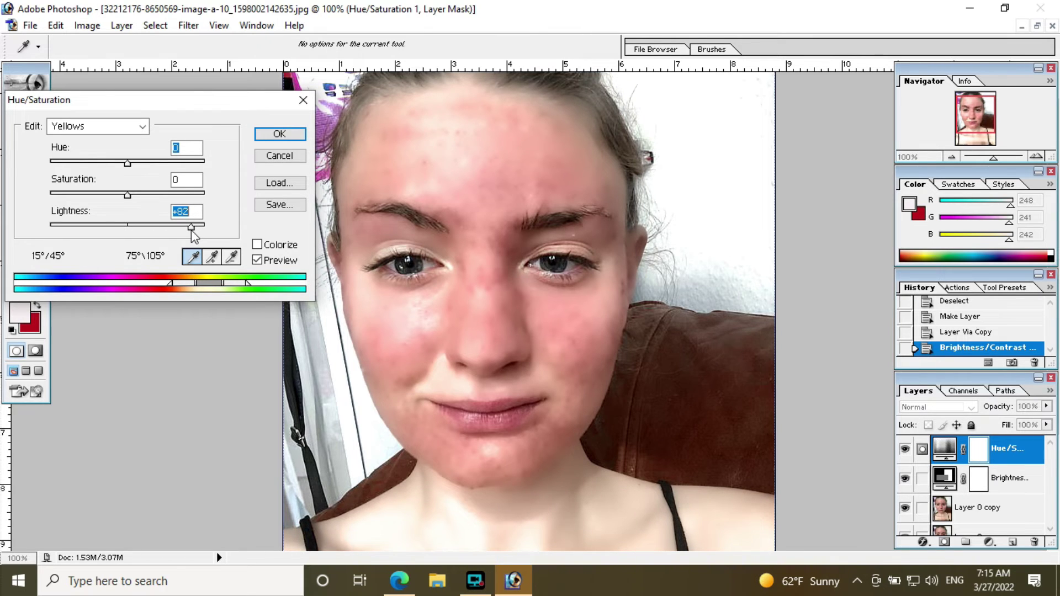
{"action": "key", "text": "Return"}
{"action": "left_click_drag", "start_coordinate": [127, 194], "coordinate": [139, 194]}
{"action": "left_click_drag", "start_coordinate": [127, 163], "coordinate": [133, 163]}
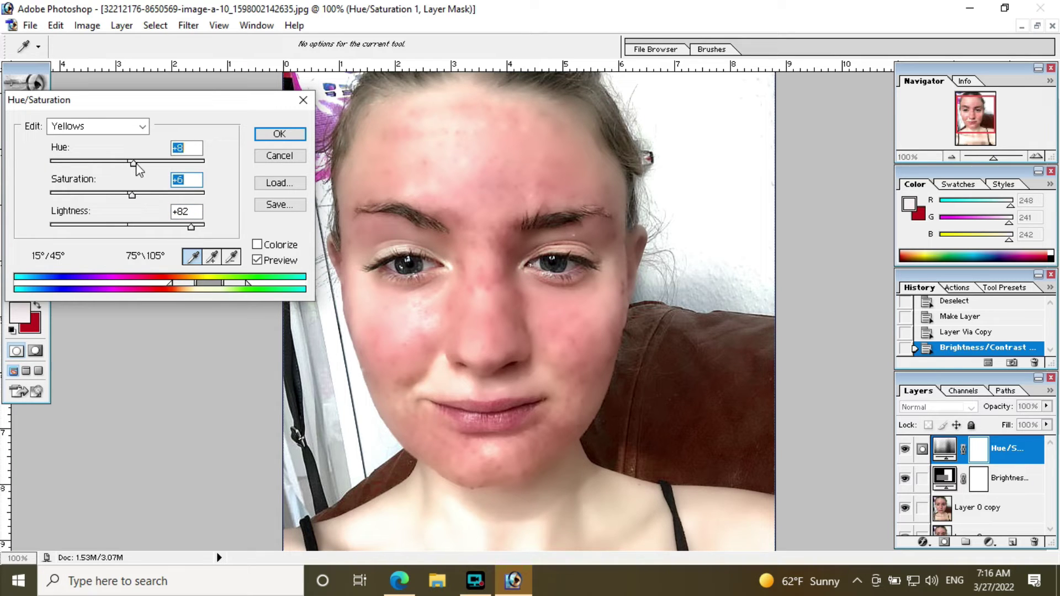
{"action": "left_click", "coordinate": [278, 140]}
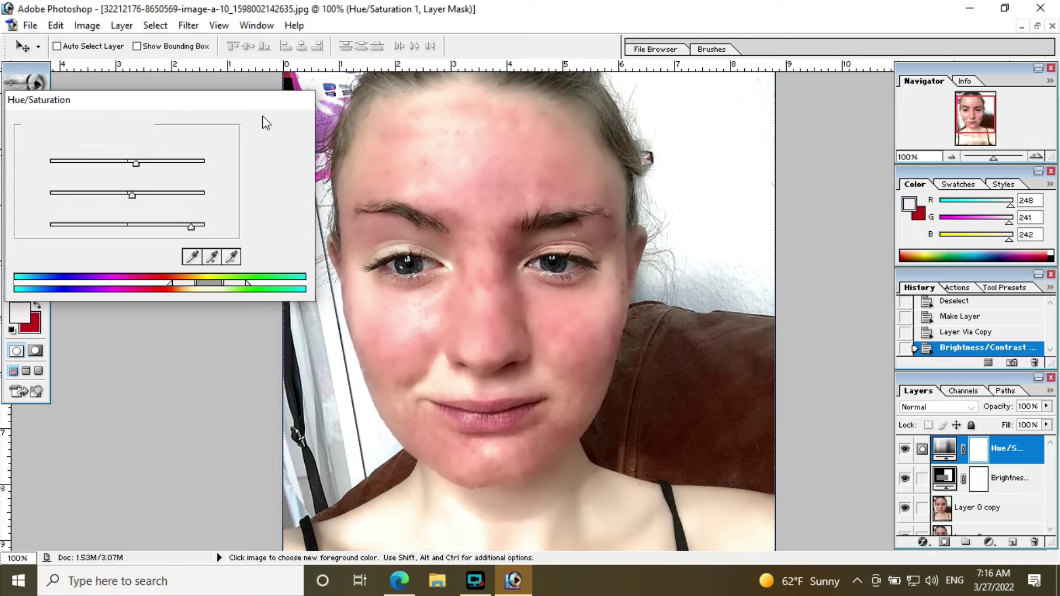
{"action": "left_click", "coordinate": [989, 543]}
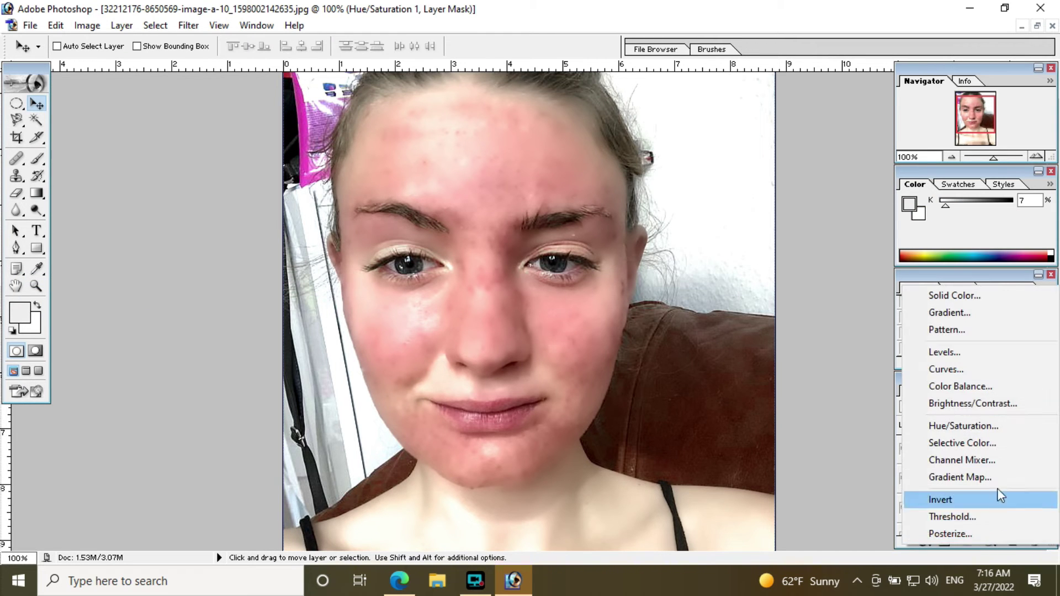
Add a Color Balance layer with midtone levels -18, +1, -10.
{"action": "left_click", "coordinate": [961, 387]}
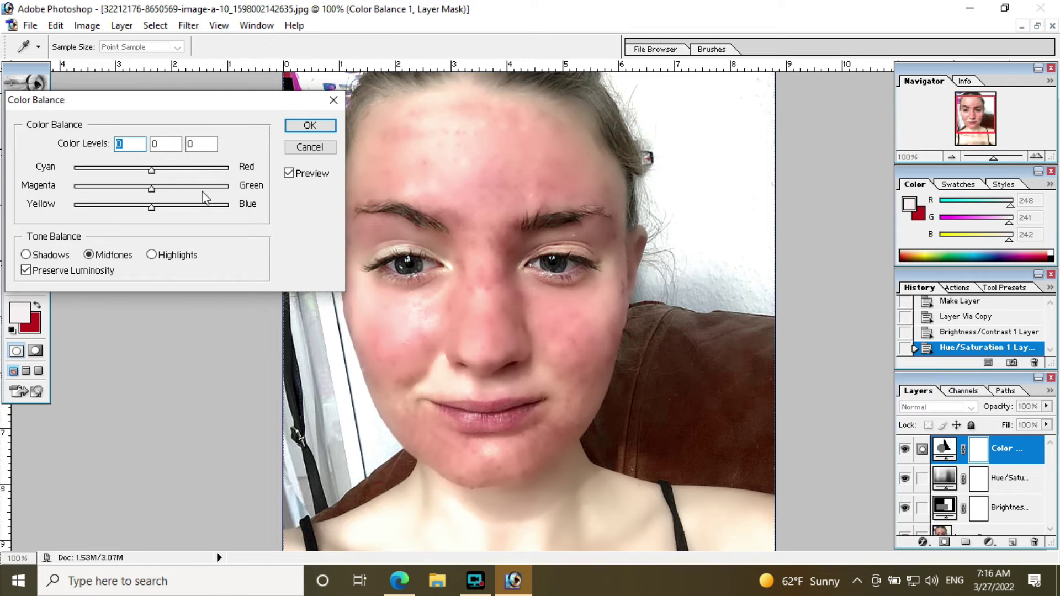
{"action": "left_click_drag", "start_coordinate": [154, 173], "coordinate": [179, 173]}
{"action": "key", "text": "Return"}
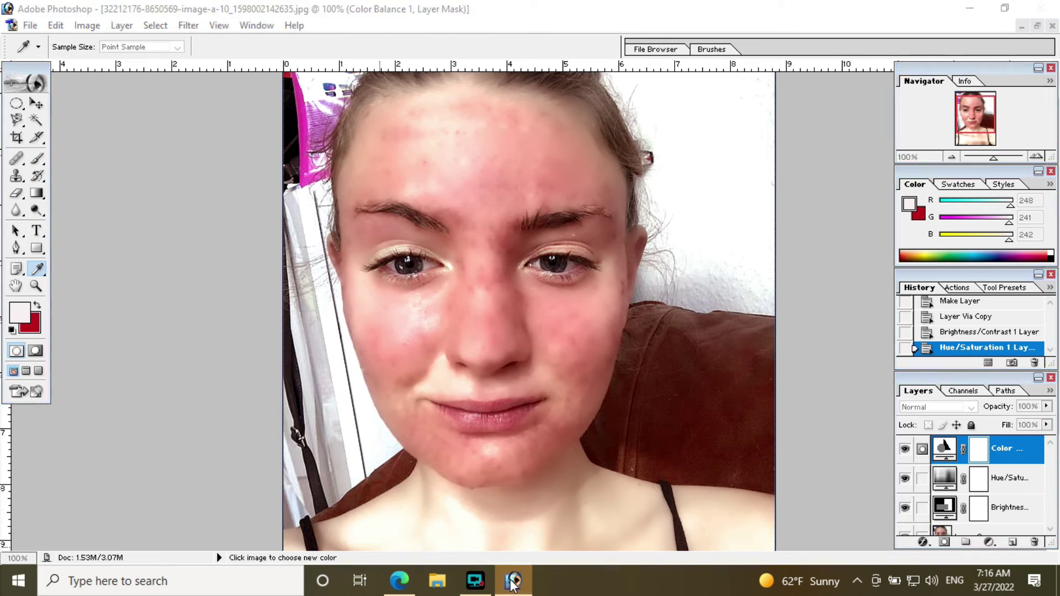
{"action": "double_click", "coordinate": [502, 567]}
{"action": "left_click_drag", "start_coordinate": [179, 174], "coordinate": [160, 173]}
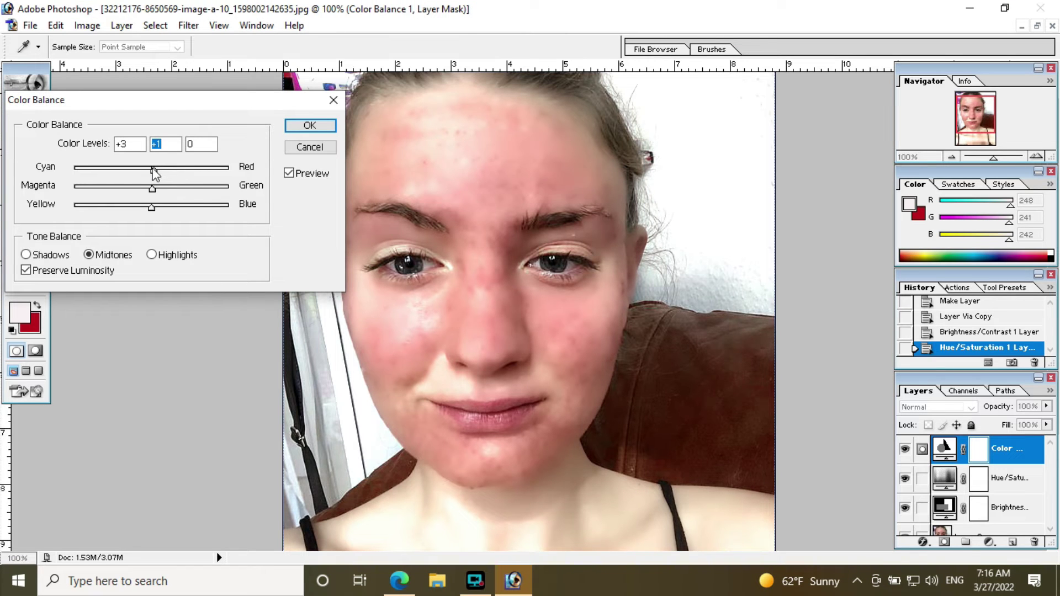
{"action": "left_click_drag", "start_coordinate": [143, 169], "coordinate": [142, 172]}
{"action": "left_click_drag", "start_coordinate": [152, 208], "coordinate": [143, 209]}
{"action": "left_click", "coordinate": [306, 127]}
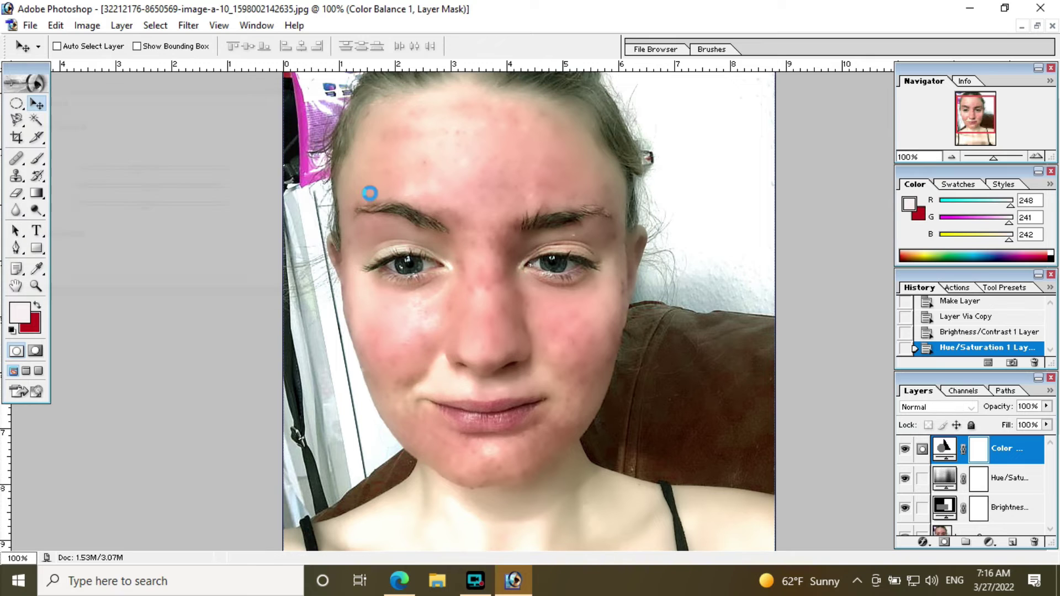
{"action": "left_click", "coordinate": [991, 542]}
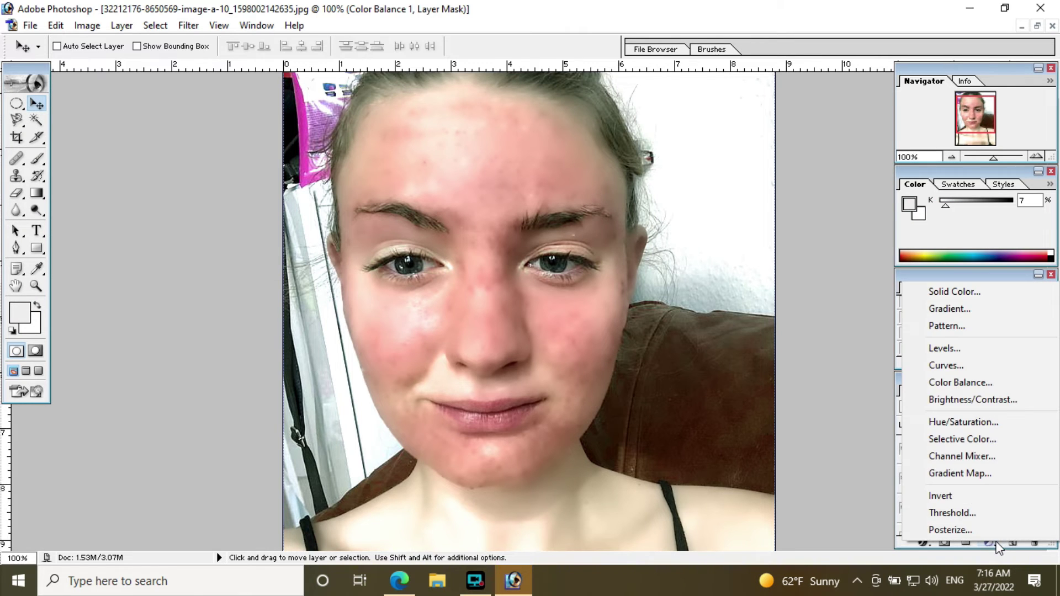
Add a Curves layer that moves the black point, adds a midtone point and slightly lifts highlights.
{"action": "left_click", "coordinate": [952, 364]}
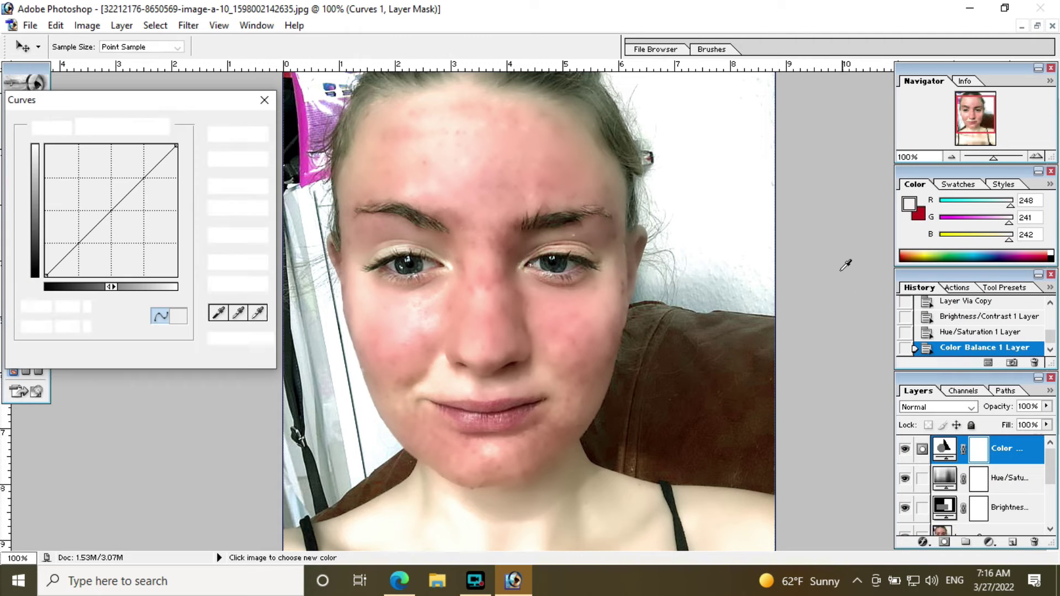
{"action": "left_click_drag", "start_coordinate": [46, 274], "coordinate": [55, 286]}
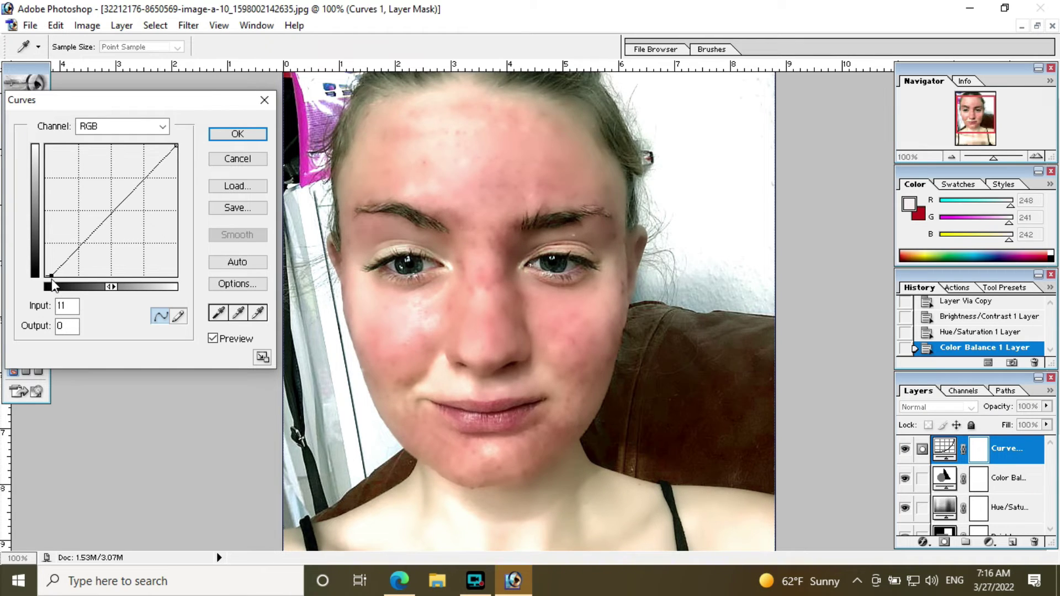
{"action": "left_click_drag", "start_coordinate": [111, 214], "coordinate": [112, 212]}
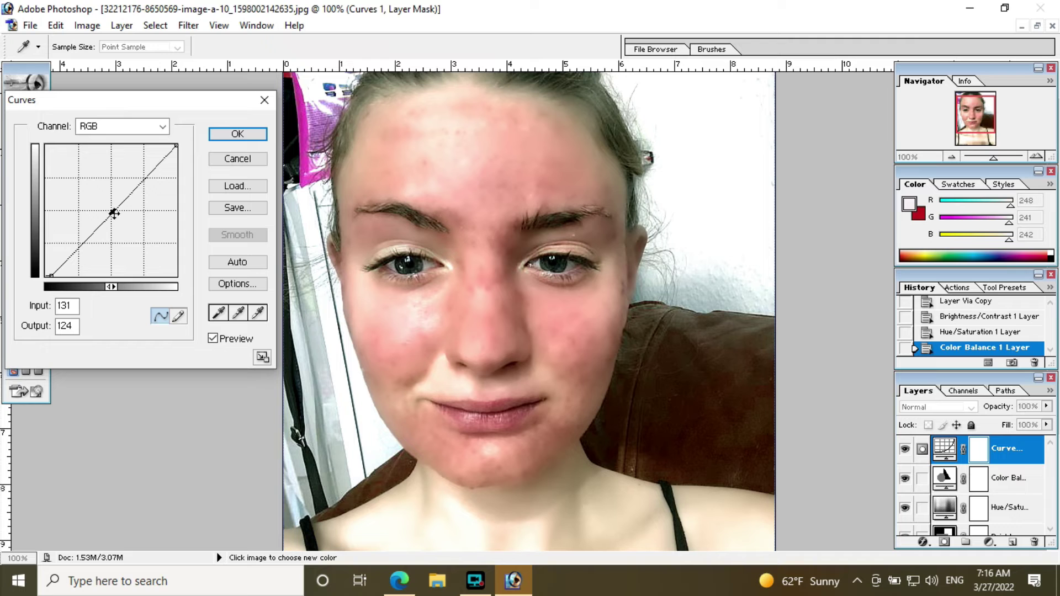
{"action": "left_click_drag", "start_coordinate": [174, 148], "coordinate": [173, 144]}
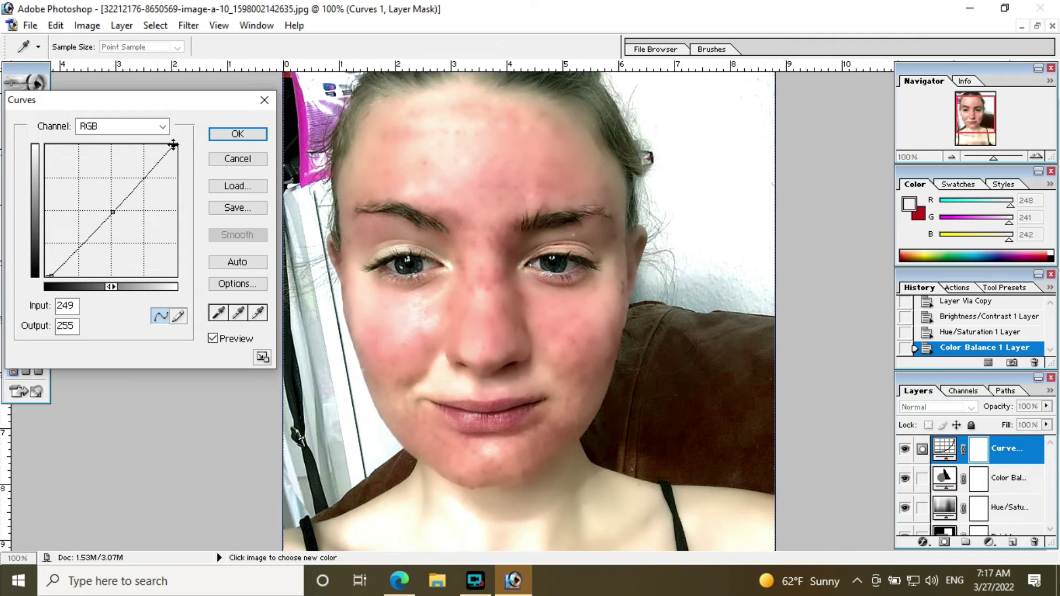
{"action": "mouse_move", "coordinate": [172, 144]}
{"action": "left_mouse_down"}
{"action": "mouse_move", "coordinate": [179, 151]}
{"action": "mouse_move", "coordinate": [171, 145]}
{"action": "left_mouse_up"}
{"action": "left_click", "coordinate": [246, 136]}
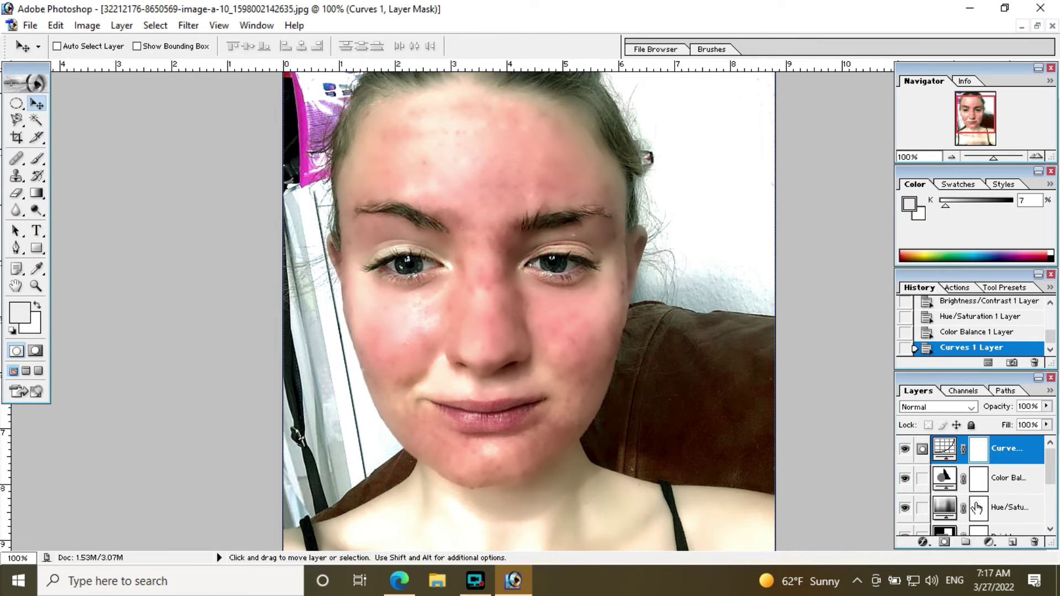
Add a Levels adjustment layer with input levels 27, 1.00, 241.
{"action": "left_click", "coordinate": [989, 542]}
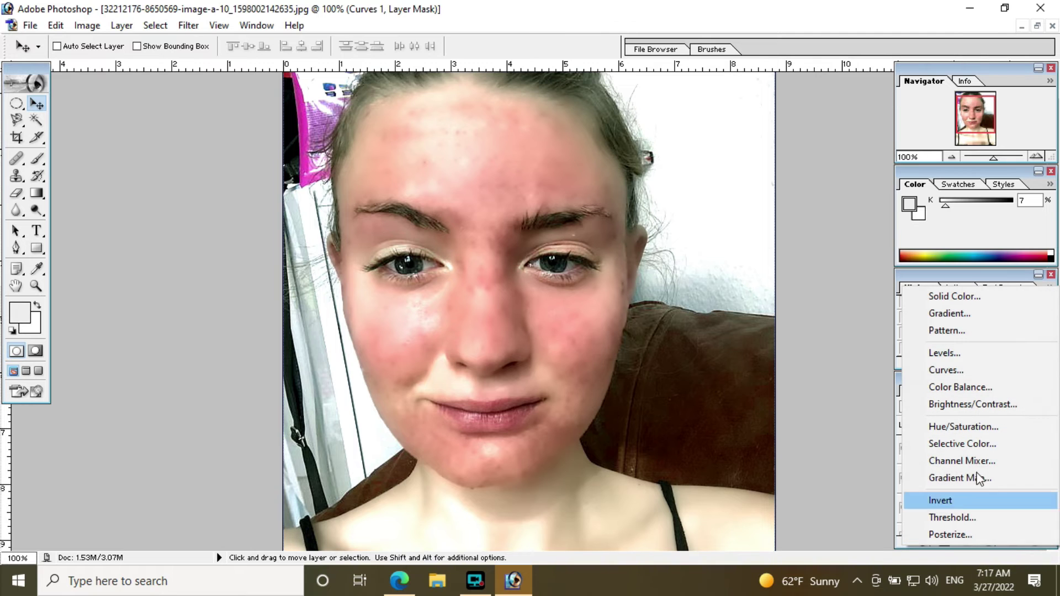
{"action": "left_click", "coordinate": [954, 354]}
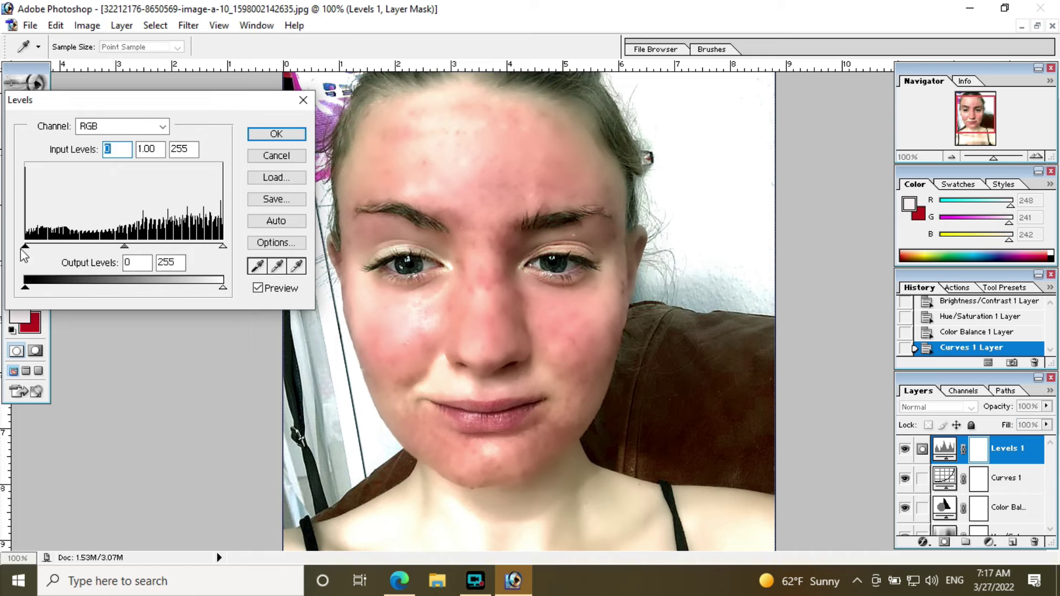
{"action": "left_click_drag", "start_coordinate": [28, 251], "coordinate": [46, 254]}
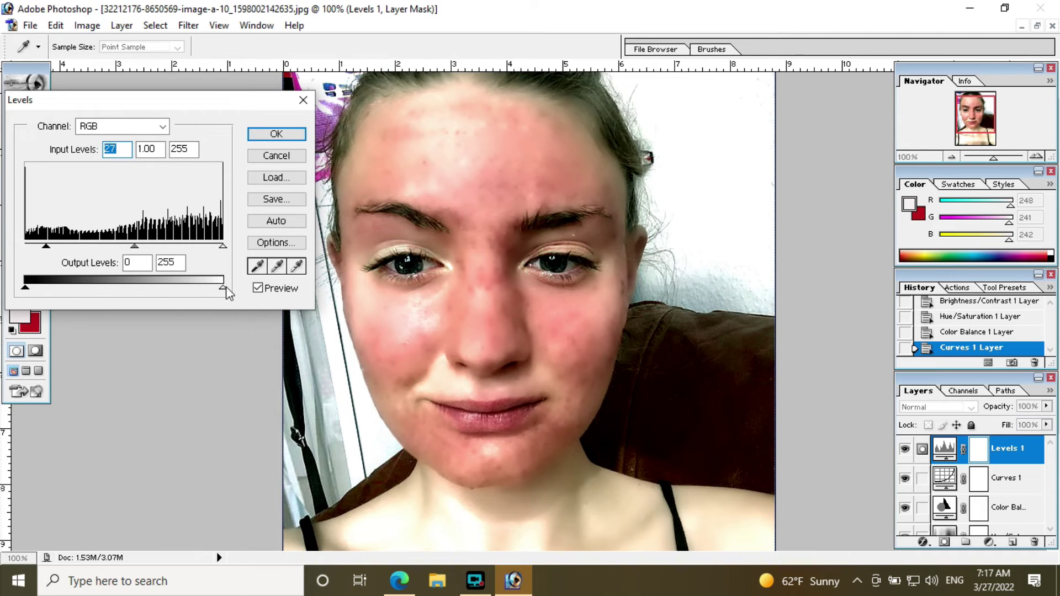
{"action": "left_click_drag", "start_coordinate": [223, 288], "coordinate": [212, 288]}
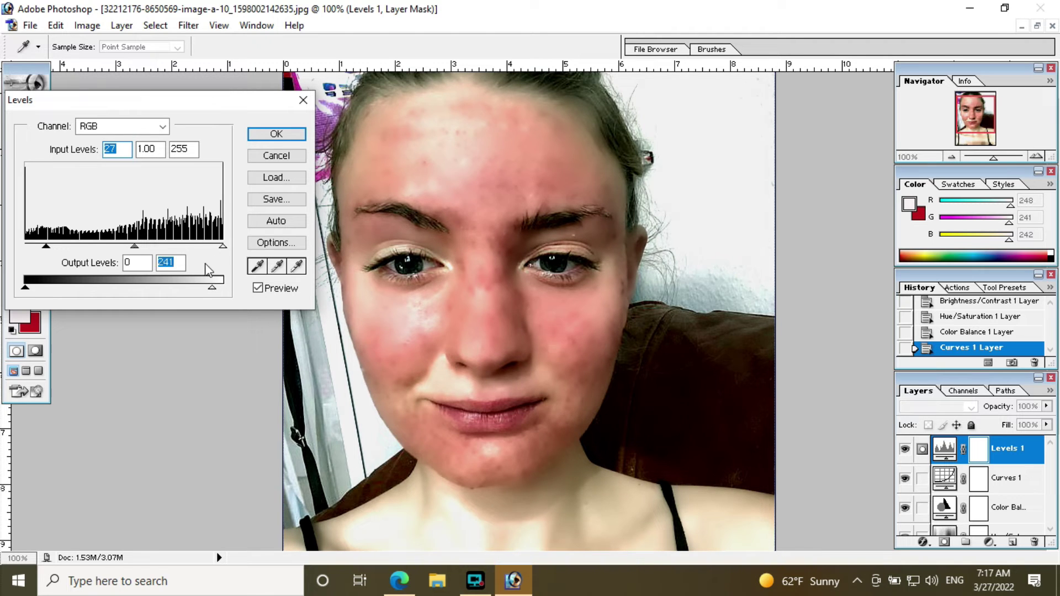
{"action": "left_click_drag", "start_coordinate": [223, 247], "coordinate": [217, 247]}
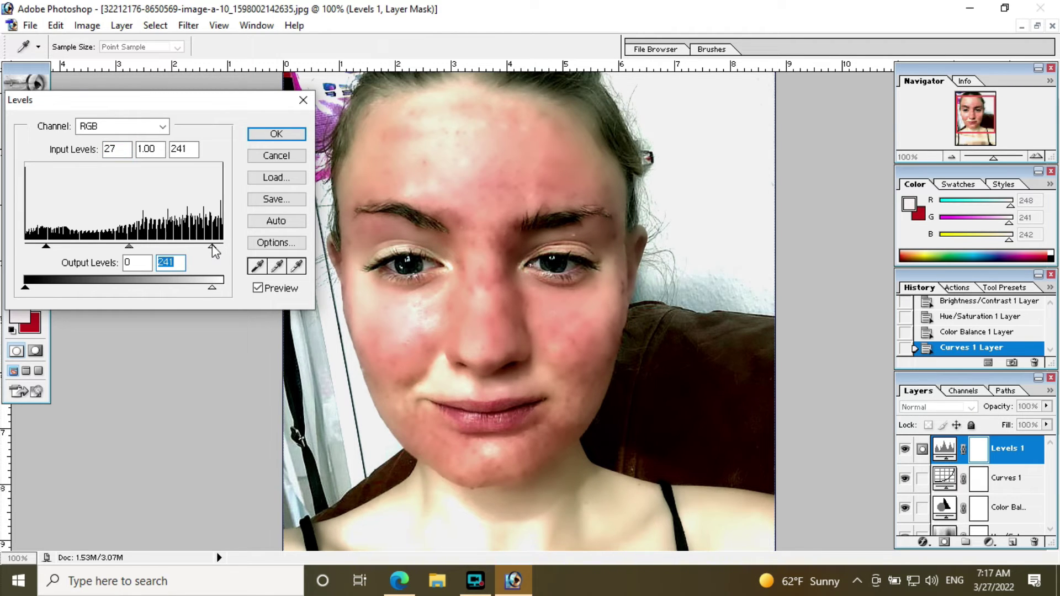
{"action": "left_click", "coordinate": [280, 134]}
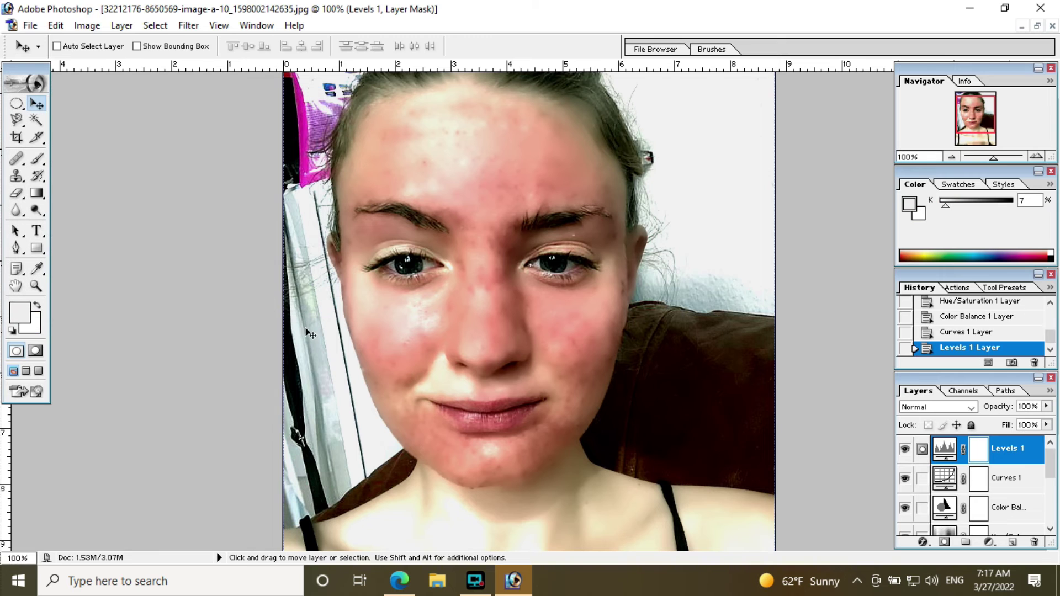
Zoom in around the chin and scroll the canvas up to the forehead.
{"action": "key", "text": "ctrl+minus"}
{"action": "key", "text": "ctrl+minus"}
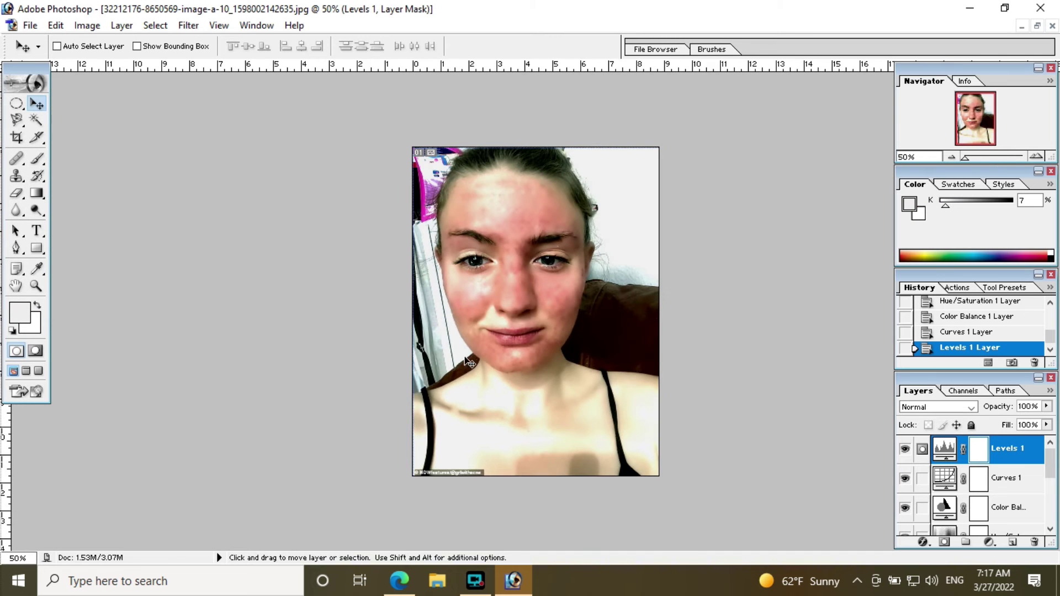
{"action": "left_click", "coordinate": [501, 350], "text": "ctrl"}
{"action": "left_click", "coordinate": [494, 349], "text": "ctrl"}
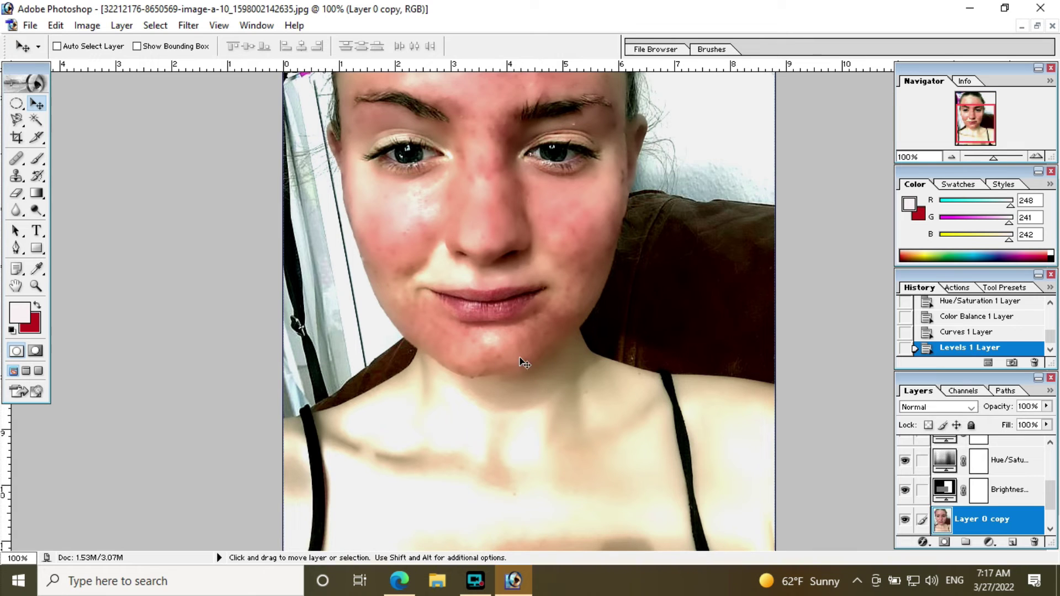
{"action": "scroll", "coordinate": [519, 361], "scroll_direction": "down", "scroll_amount": 1}
{"action": "scroll", "coordinate": [514, 359], "scroll_direction": "up", "scroll_amount": 3}
{"action": "scroll", "coordinate": [513, 359], "scroll_direction": "up", "scroll_amount": 2}
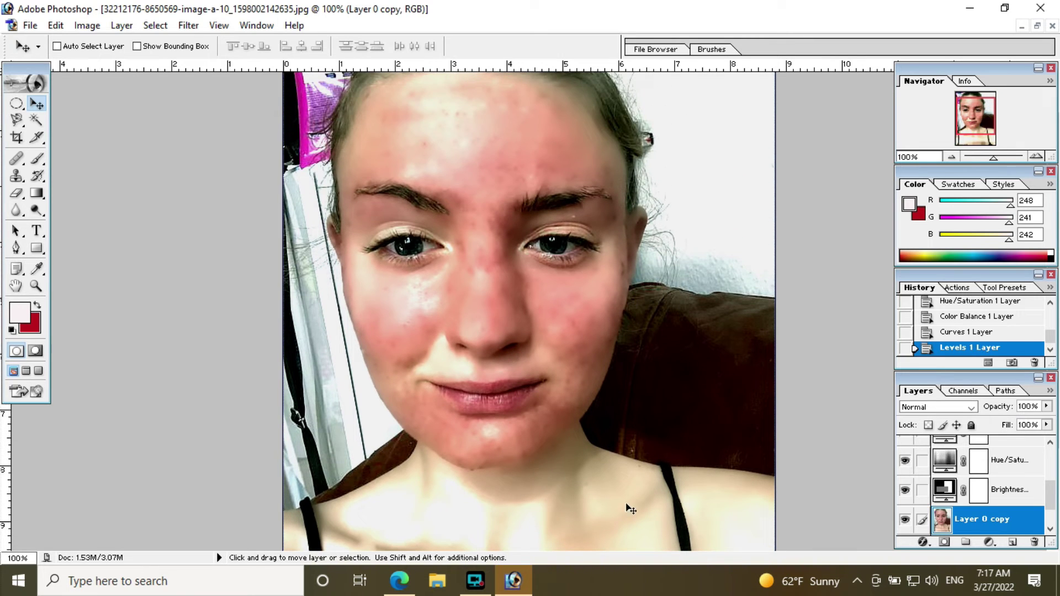
Add another Brightness/Contrast adjustment layer at brightness -1, contrast -3.
{"action": "left_click", "coordinate": [994, 543]}
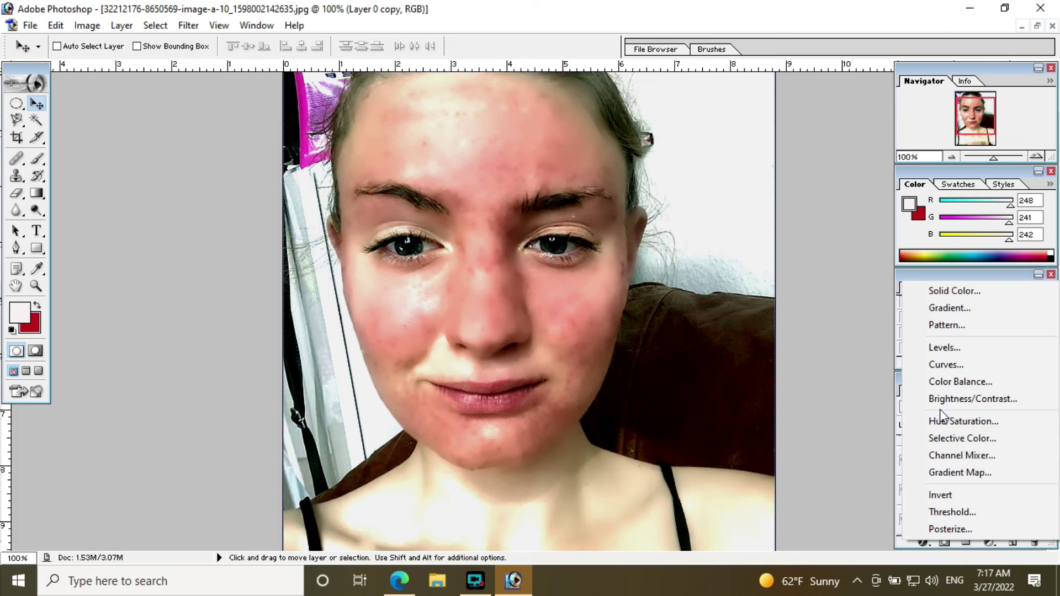
{"action": "left_click", "coordinate": [963, 402]}
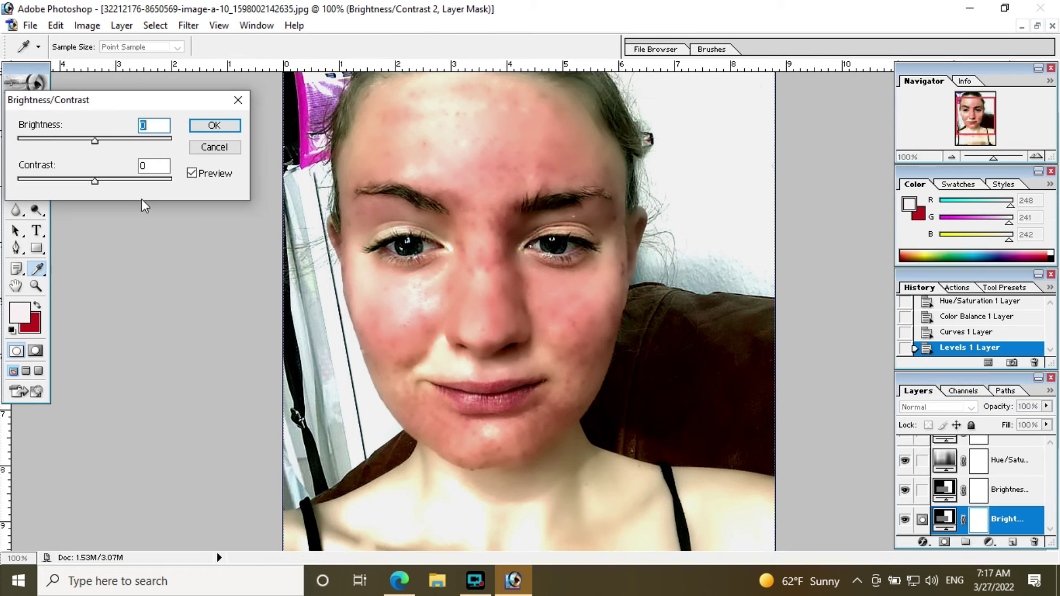
{"action": "mouse_move", "coordinate": [98, 188]}
{"action": "left_mouse_down"}
{"action": "mouse_move", "coordinate": [112, 190]}
{"action": "mouse_move", "coordinate": [91, 192]}
{"action": "left_mouse_up"}
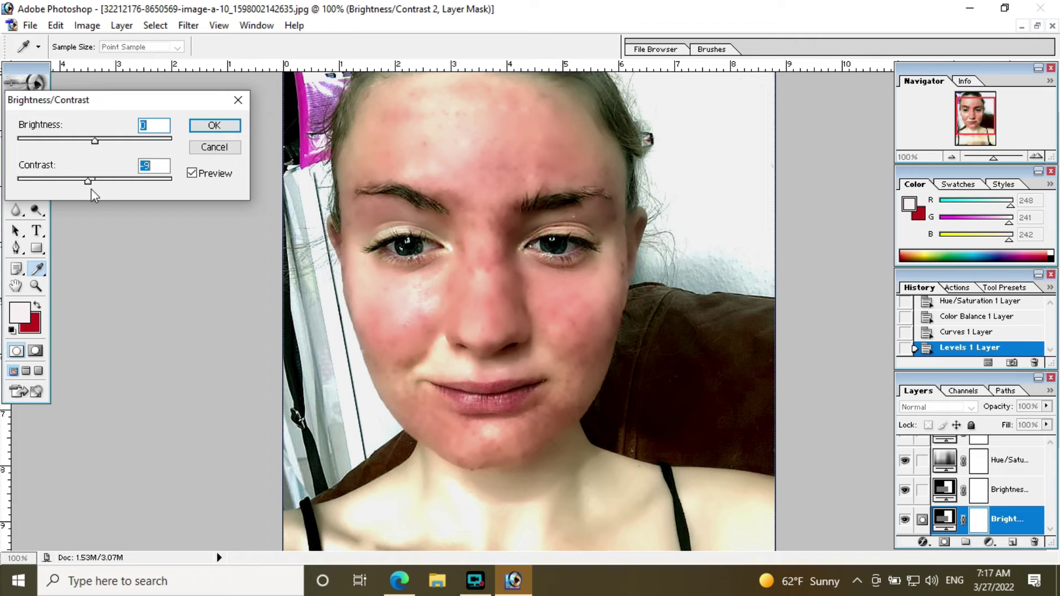
{"action": "key", "text": "Return"}
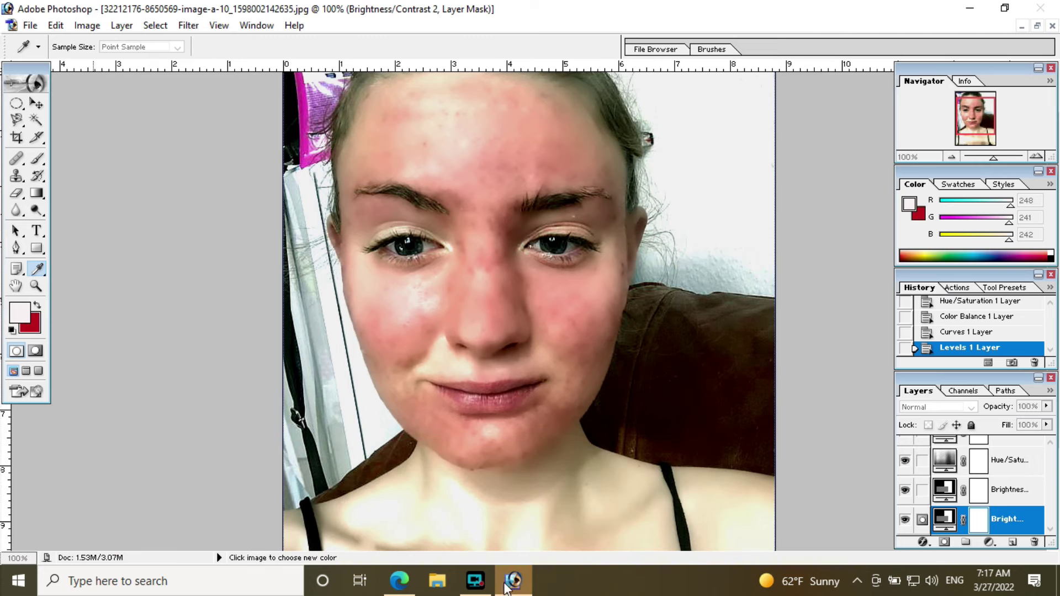
{"action": "left_click", "coordinate": [505, 588]}
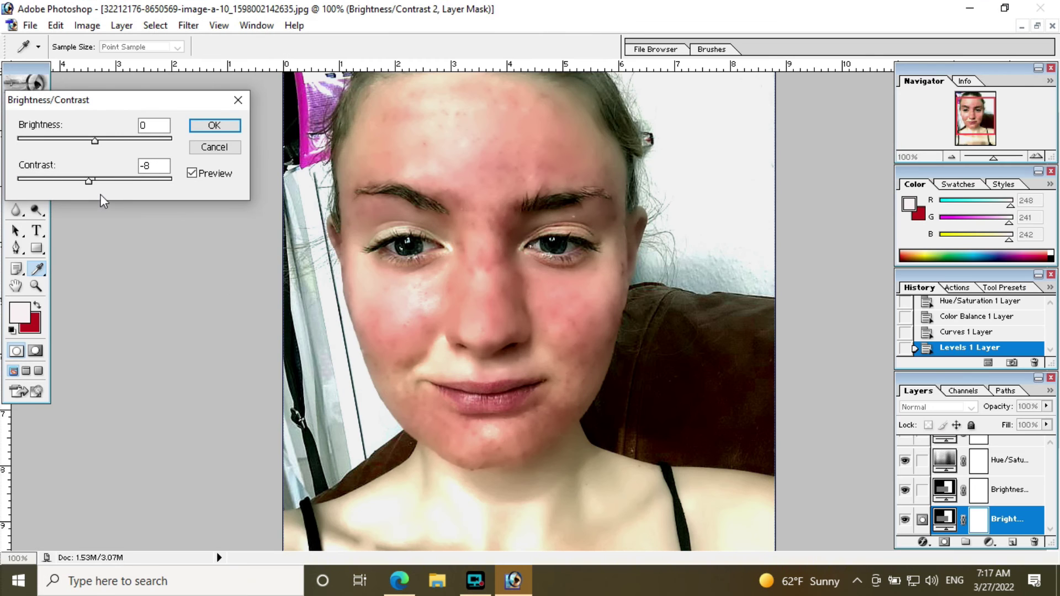
{"action": "left_click_drag", "start_coordinate": [91, 186], "coordinate": [96, 183]}
{"action": "left_click_drag", "start_coordinate": [95, 142], "coordinate": [94, 142]}
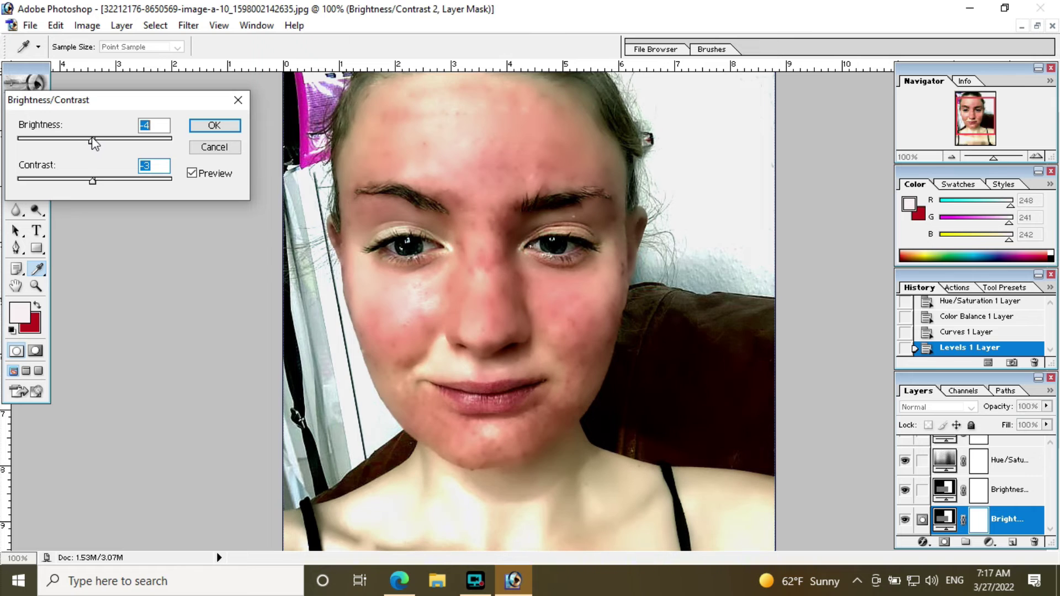
{"action": "key", "text": "Return"}
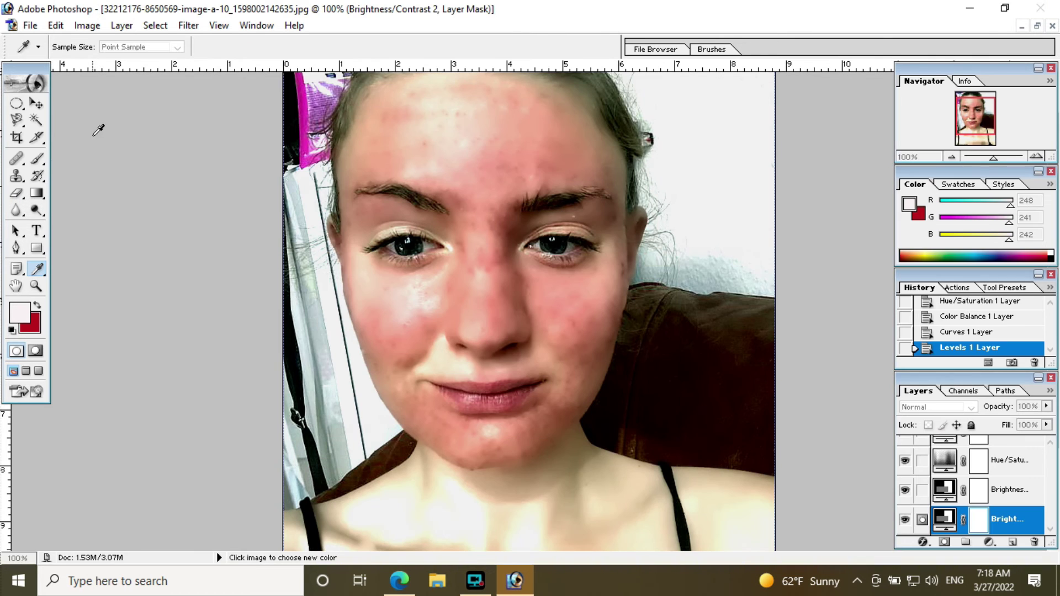
{"action": "left_click", "coordinate": [512, 582]}
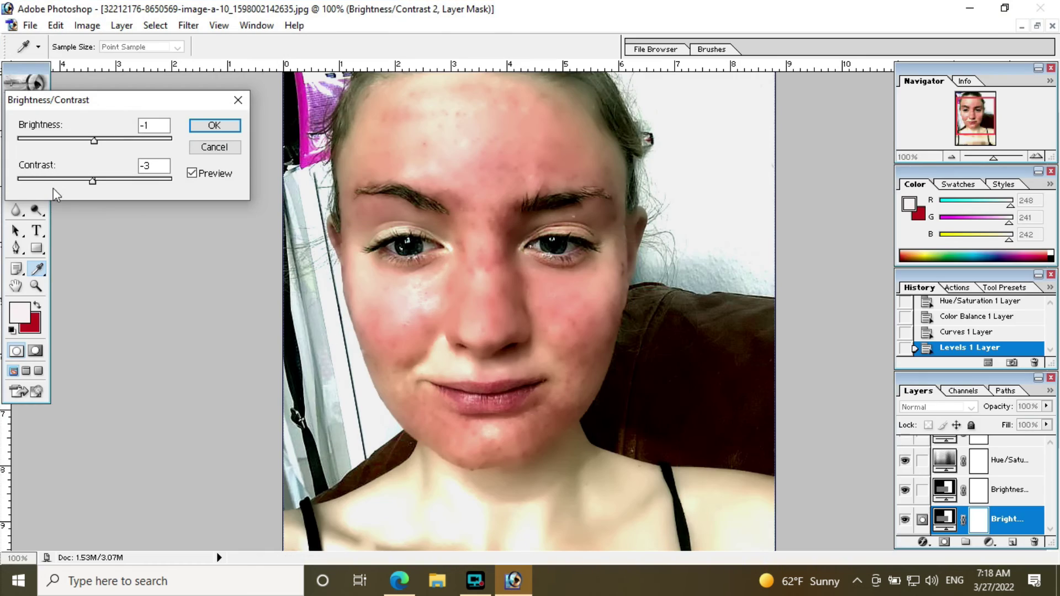
{"action": "left_click", "coordinate": [216, 126]}
{"action": "scroll", "coordinate": [481, 314], "scroll_direction": "down", "scroll_amount": 2}
Zoom to 300% on the nose and cheeks and select the Healing Brush.
{"action": "scroll", "coordinate": [471, 327], "scroll_direction": "down", "scroll_amount": 2}
{"action": "left_click", "coordinate": [471, 328], "text": "ctrl+alt"}
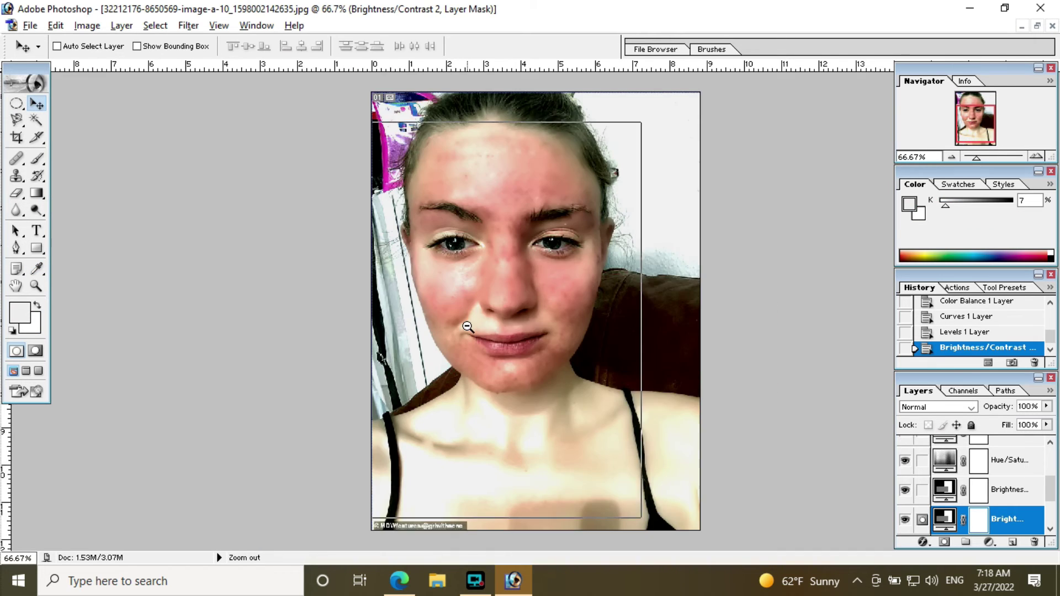
{"action": "left_click", "coordinate": [571, 352], "text": "ctrl"}
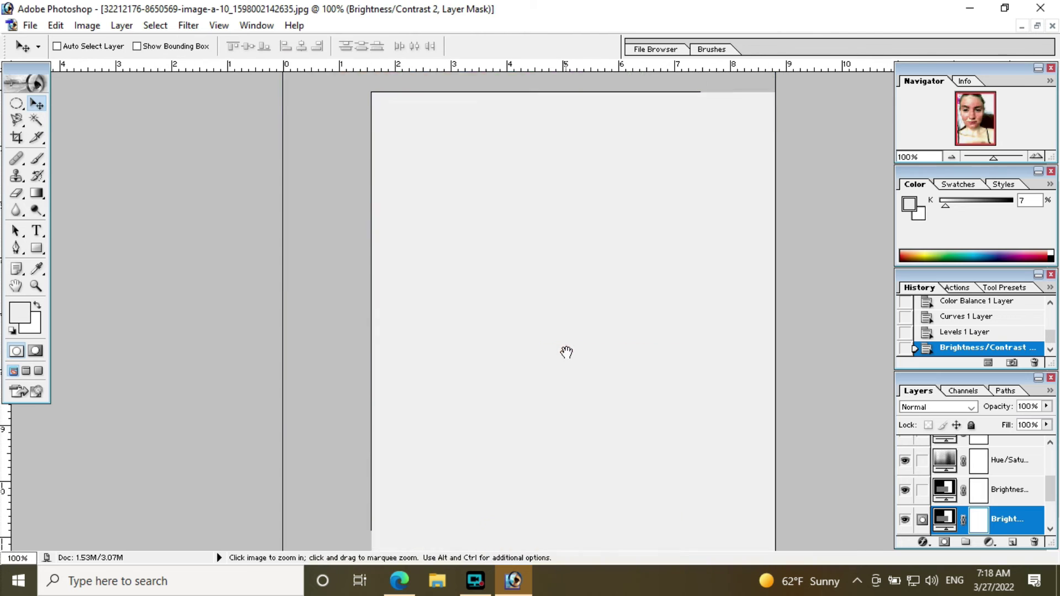
{"action": "left_click", "coordinate": [566, 351], "text": "ctrl"}
{"action": "left_click", "coordinate": [556, 387], "text": "ctrl+alt"}
{"action": "left_click", "coordinate": [554, 384], "text": "ctrl+alt"}
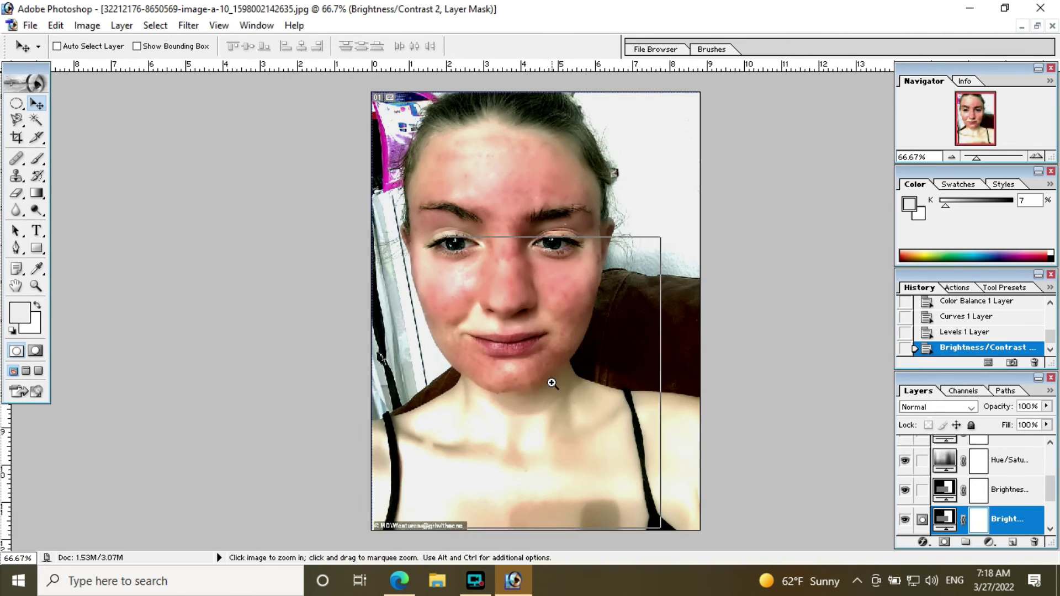
{"action": "left_click", "coordinate": [552, 383], "text": "ctrl"}
{"action": "left_click", "coordinate": [551, 383], "text": "ctrl"}
{"action": "mouse_move", "coordinate": [473, 301]}
{"action": "left_mouse_down"}
{"action": "mouse_move", "coordinate": [507, 450]}
{"action": "mouse_move", "coordinate": [544, 509]}
{"action": "mouse_move", "coordinate": [584, 496]}
{"action": "mouse_move", "coordinate": [393, 428]}
{"action": "mouse_move", "coordinate": [440, 483]}
{"action": "left_mouse_up"}
{"action": "left_click", "coordinate": [17, 160]}
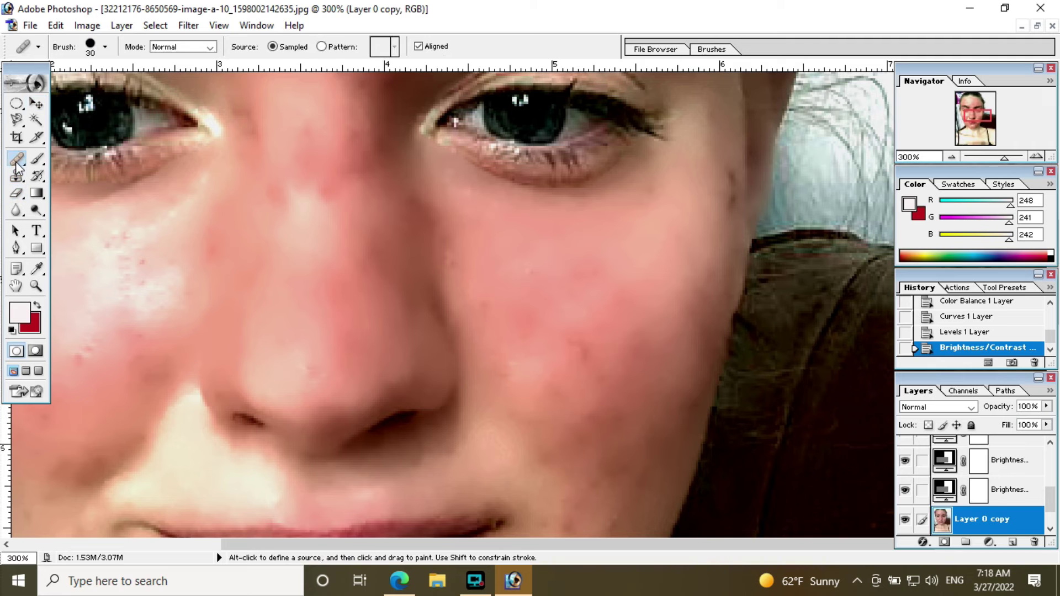
{"action": "scroll", "coordinate": [970, 472], "scroll_direction": "down", "scroll_amount": 1}
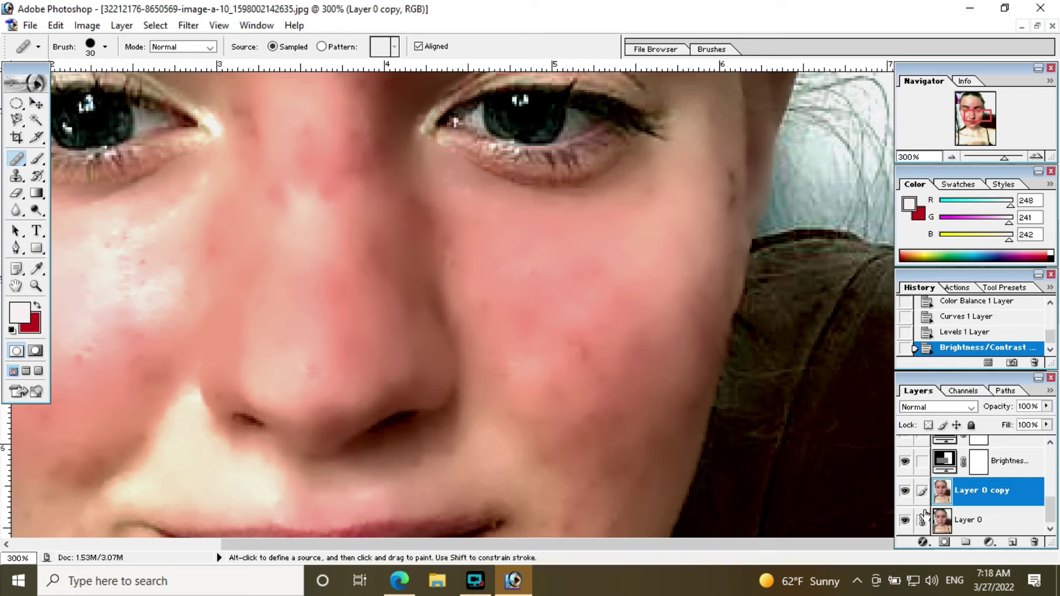
Merge the adjustment layers into Layer 0 copy with Ctrl+E.
{"action": "scroll", "coordinate": [937, 493], "scroll_direction": "up", "scroll_amount": 2}
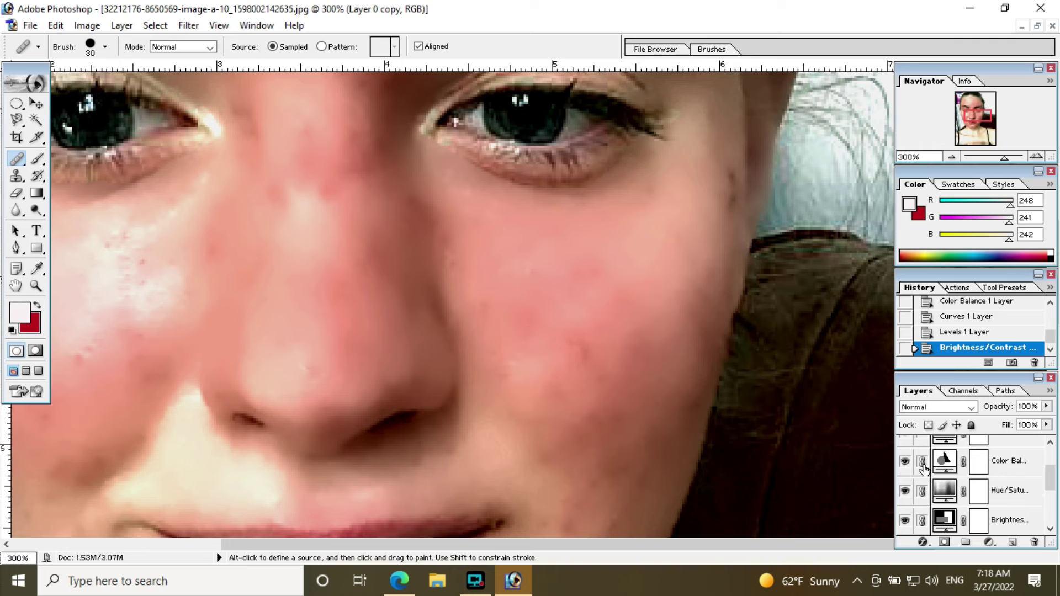
{"action": "scroll", "coordinate": [927, 480], "scroll_direction": "up", "scroll_amount": 1}
{"action": "scroll", "coordinate": [926, 466], "scroll_direction": "up", "scroll_amount": 1}
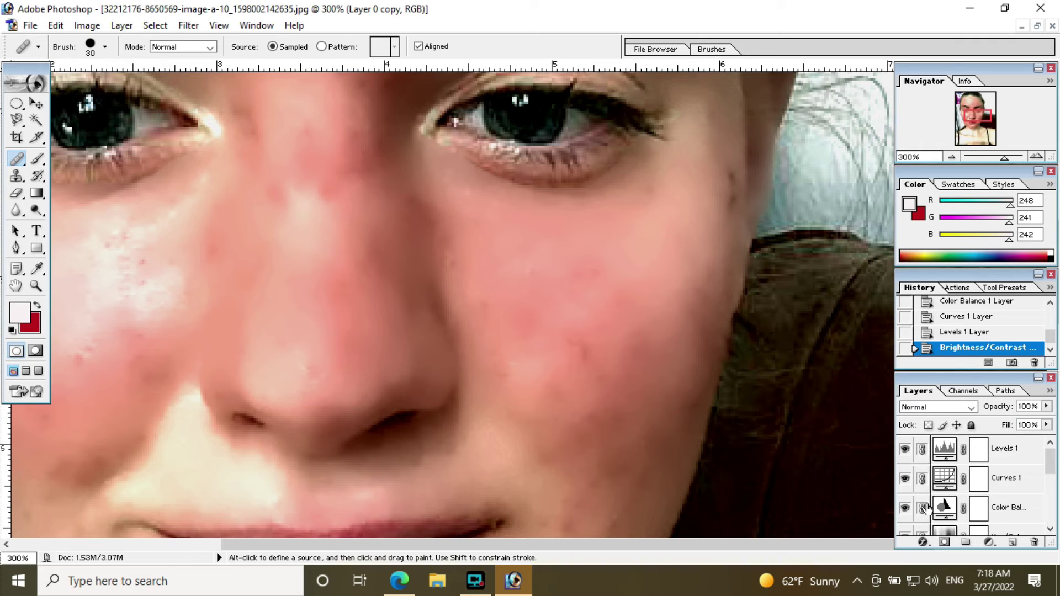
{"action": "key", "text": "ctrl+e"}
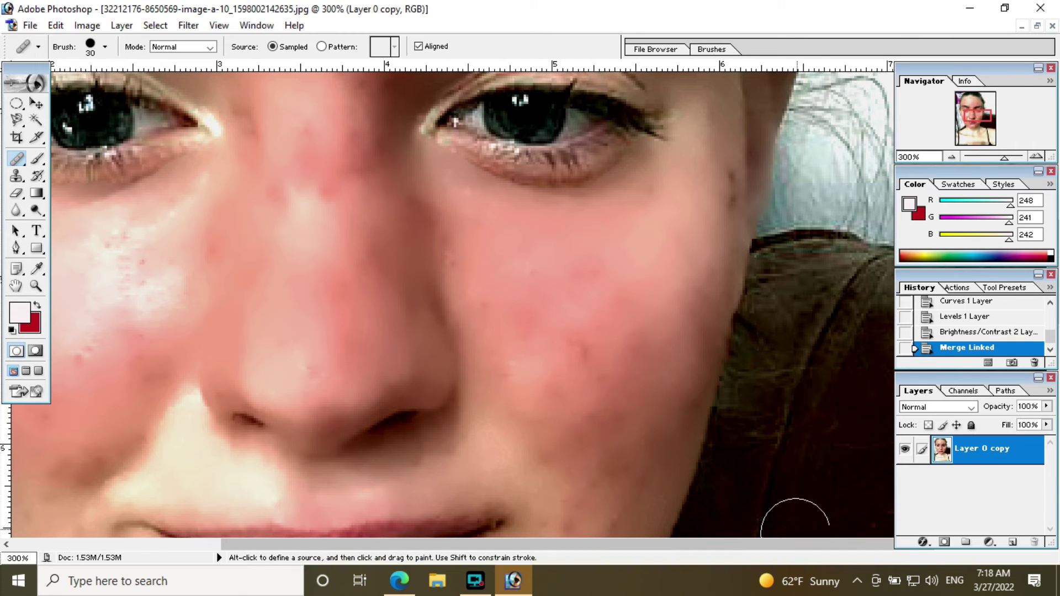
Dismiss the Healing Brush error, view the whole photo at 100% and select the Move tool.
{"action": "key", "text": "ctrl+minus"}
{"action": "left_click", "coordinate": [742, 446]}
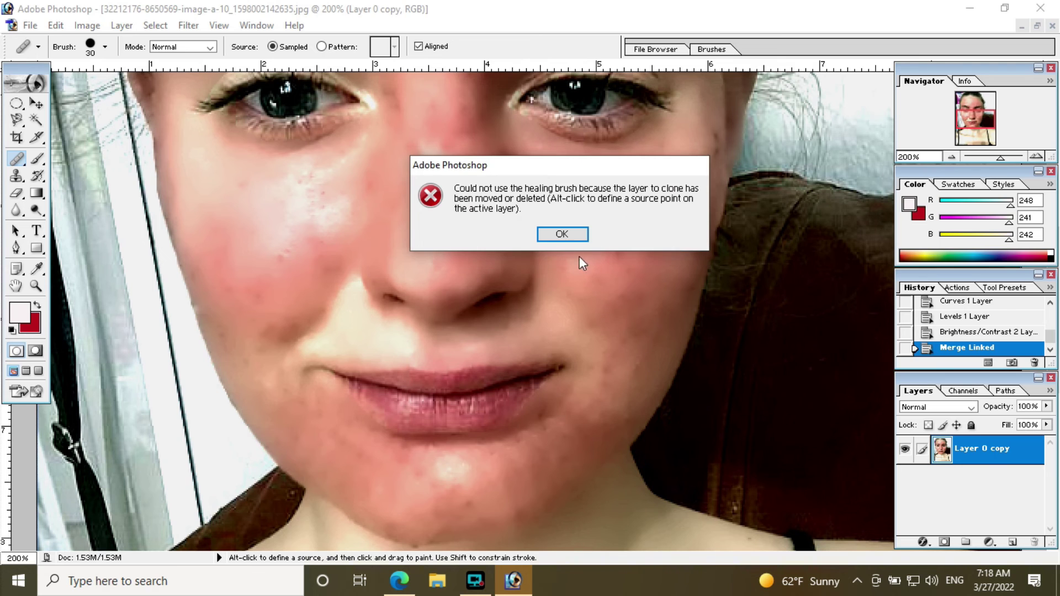
{"action": "left_click", "coordinate": [541, 232]}
{"action": "left_click", "coordinate": [623, 297], "text": "alt"}
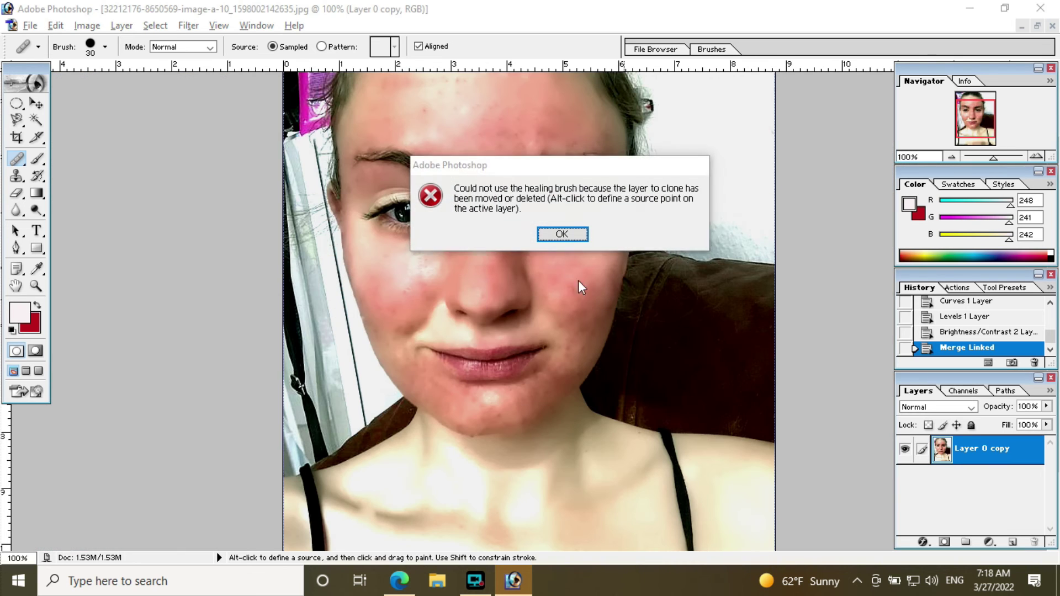
{"action": "key", "text": "Return"}
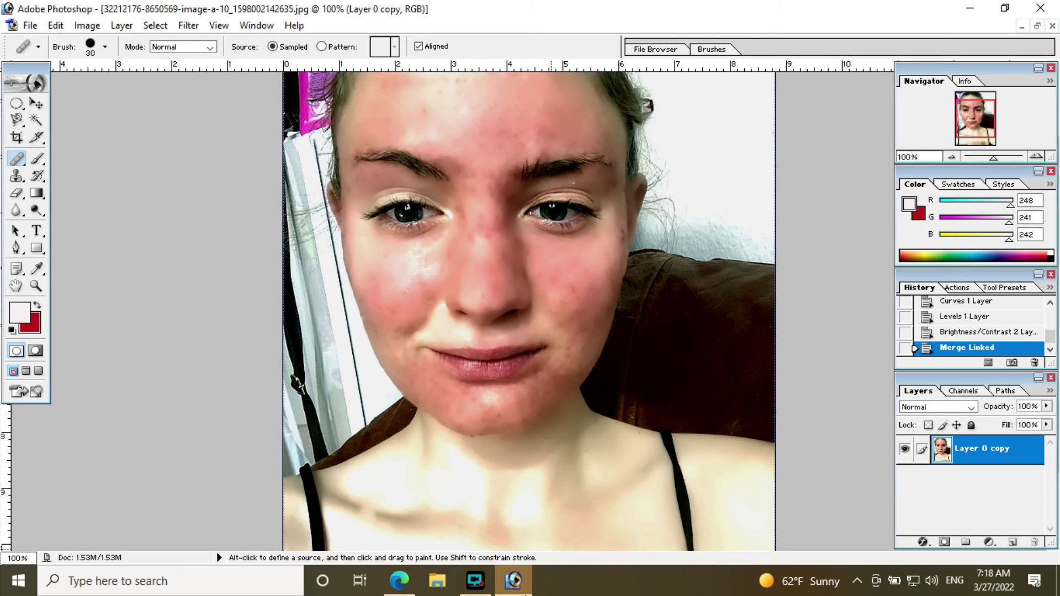
{"action": "left_click", "coordinate": [513, 581]}
{"action": "left_click", "coordinate": [514, 581]}
{"action": "left_click", "coordinate": [36, 103]}
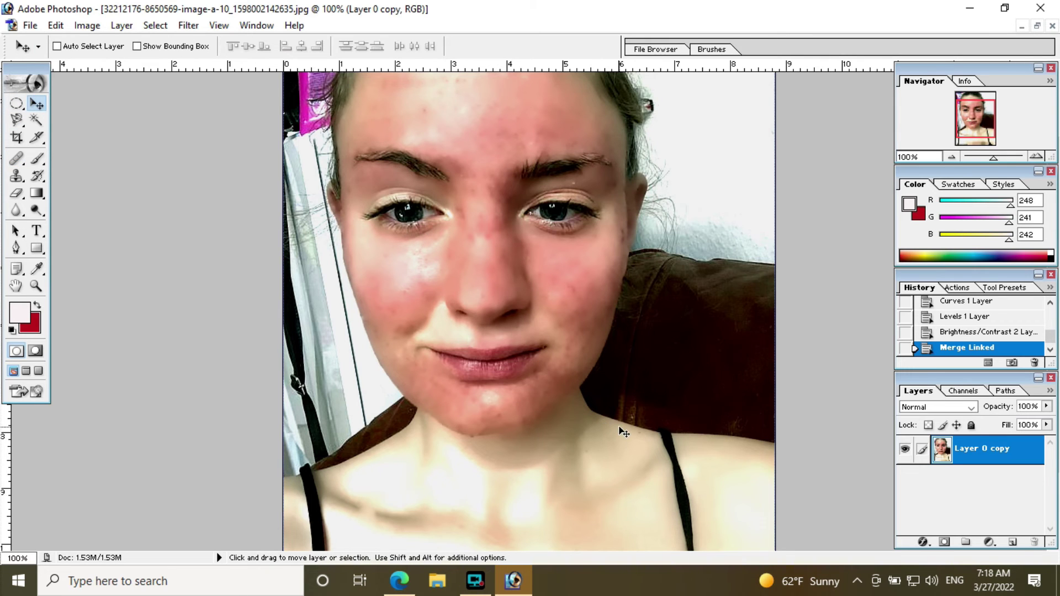
Apply Curves to Layer 0 copy, darkening shadows and lifting midtones to input 100, output 134.
{"action": "key", "text": "ctrl+m"}
{"action": "left_click_drag", "start_coordinate": [70, 166], "coordinate": [116, 152]}
{"action": "left_click_drag", "start_coordinate": [111, 228], "coordinate": [114, 220]}
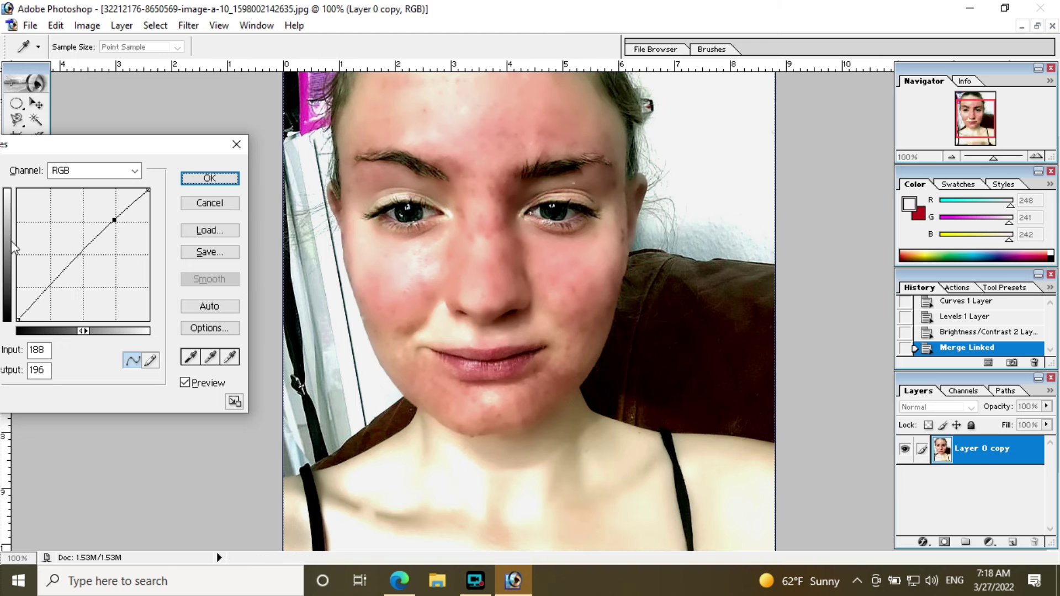
{"action": "mouse_move", "coordinate": [34, 297]}
{"action": "left_mouse_down"}
{"action": "mouse_move", "coordinate": [42, 277]}
{"action": "mouse_move", "coordinate": [43, 305]}
{"action": "mouse_move", "coordinate": [38, 295]}
{"action": "mouse_move", "coordinate": [25, 321]}
{"action": "left_mouse_up"}
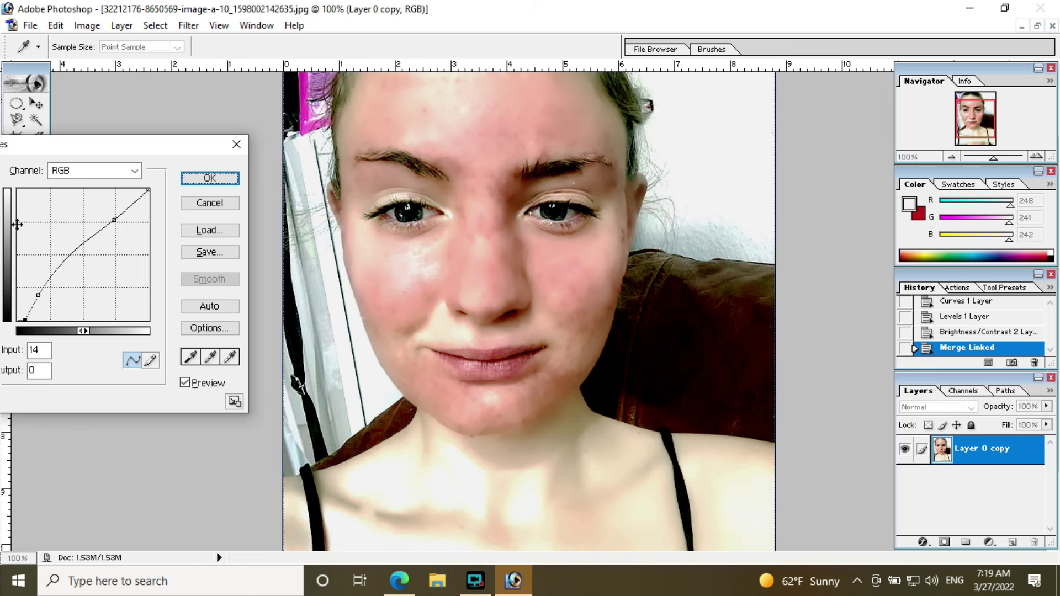
{"action": "mouse_move", "coordinate": [78, 246]}
{"action": "left_mouse_down"}
{"action": "mouse_move", "coordinate": [83, 265]}
{"action": "mouse_move", "coordinate": [69, 252]}
{"action": "left_mouse_up"}
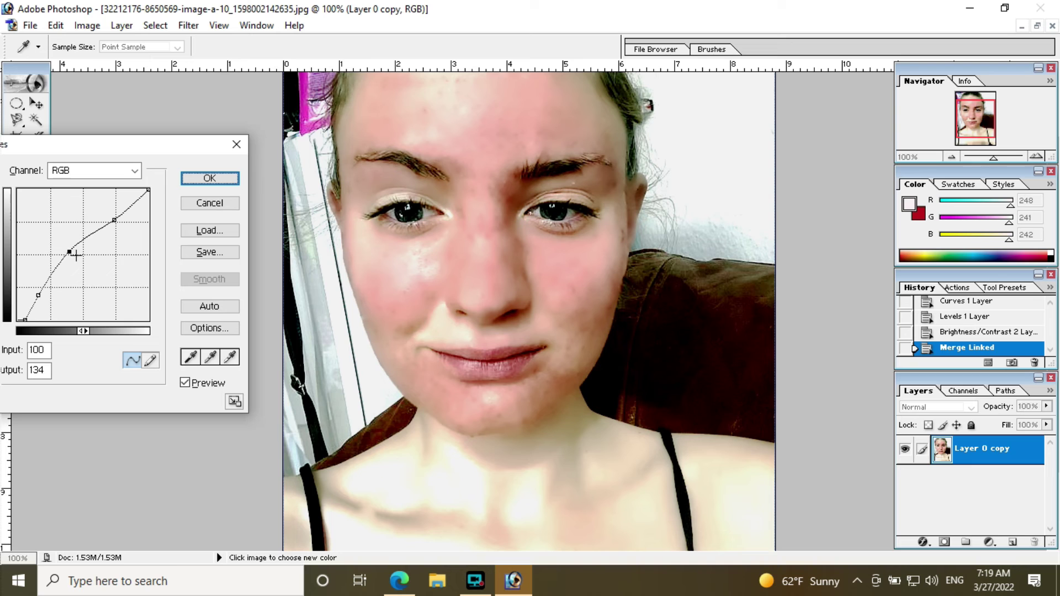
{"action": "left_click", "coordinate": [232, 178]}
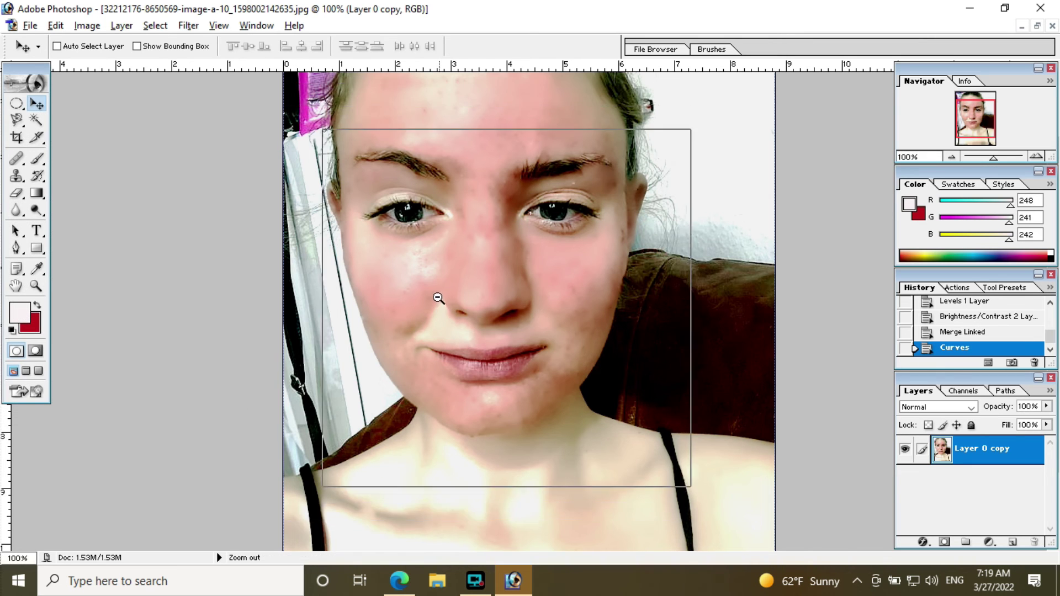
Undo the previous Curves and reapply one with a 185→202 point.
{"action": "left_click", "coordinate": [438, 299], "text": "ctrl+alt"}
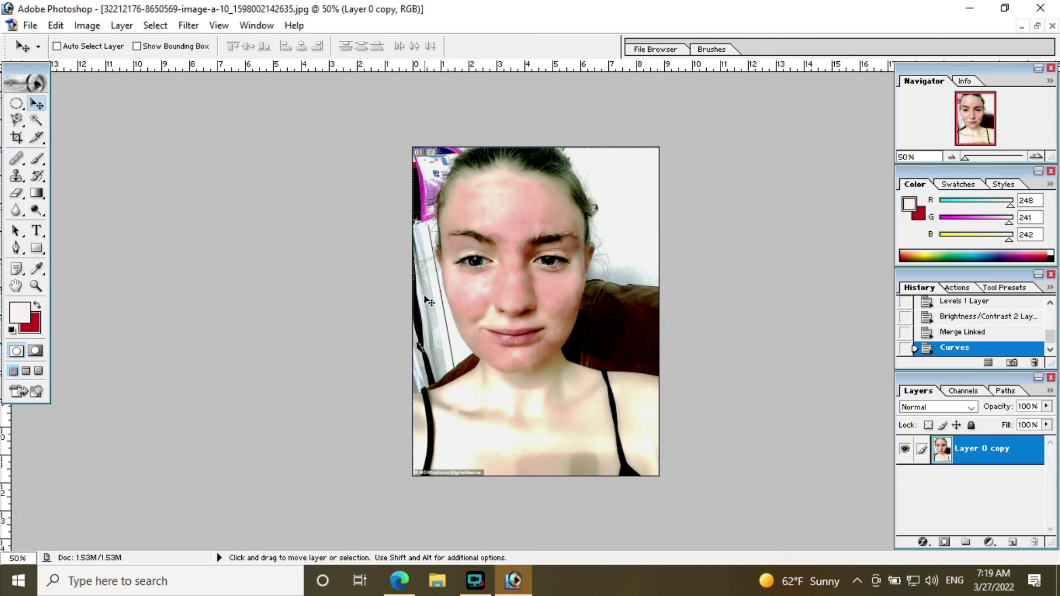
{"action": "key", "text": "alt"}
{"action": "key", "text": "ctrl+z"}
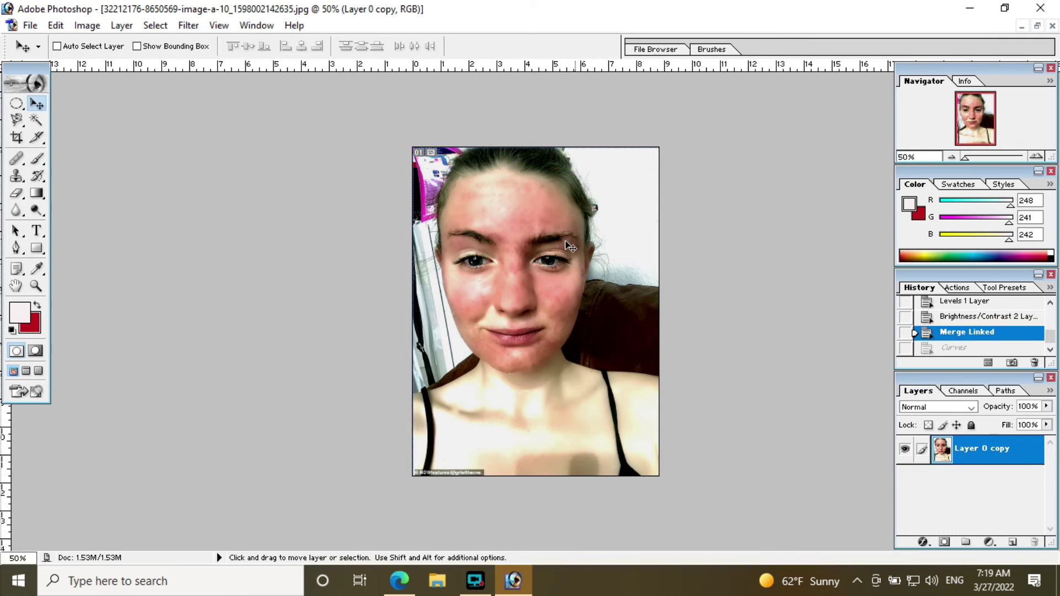
{"action": "scroll", "coordinate": [638, 380], "scroll_direction": "up", "scroll_amount": 1}
{"action": "scroll", "coordinate": [637, 380], "scroll_direction": "up", "scroll_amount": 1}
{"action": "key", "text": "ctrl+m"}
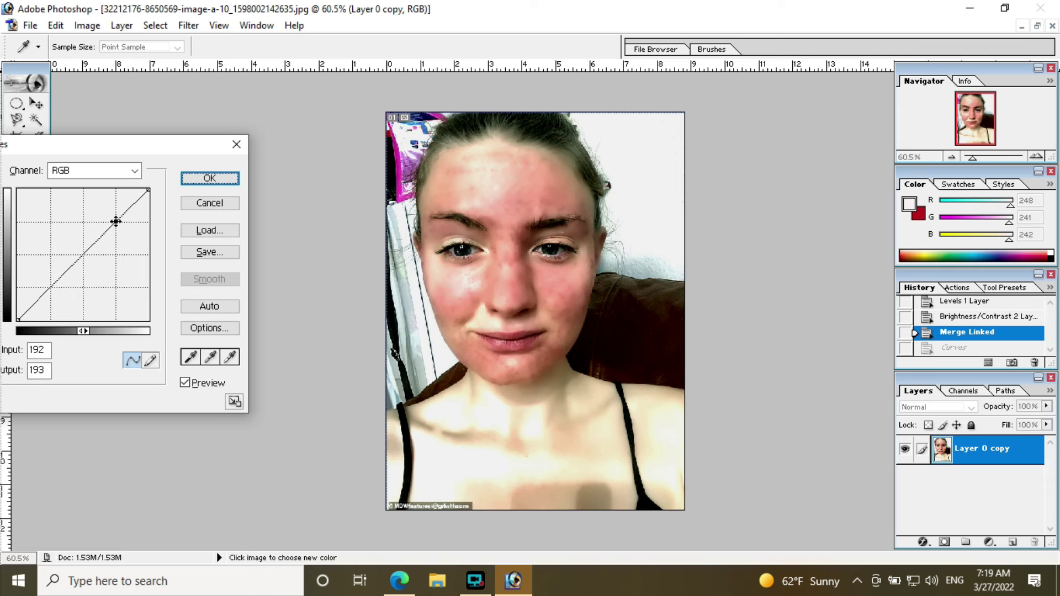
{"action": "left_click_drag", "start_coordinate": [115, 221], "coordinate": [112, 216]}
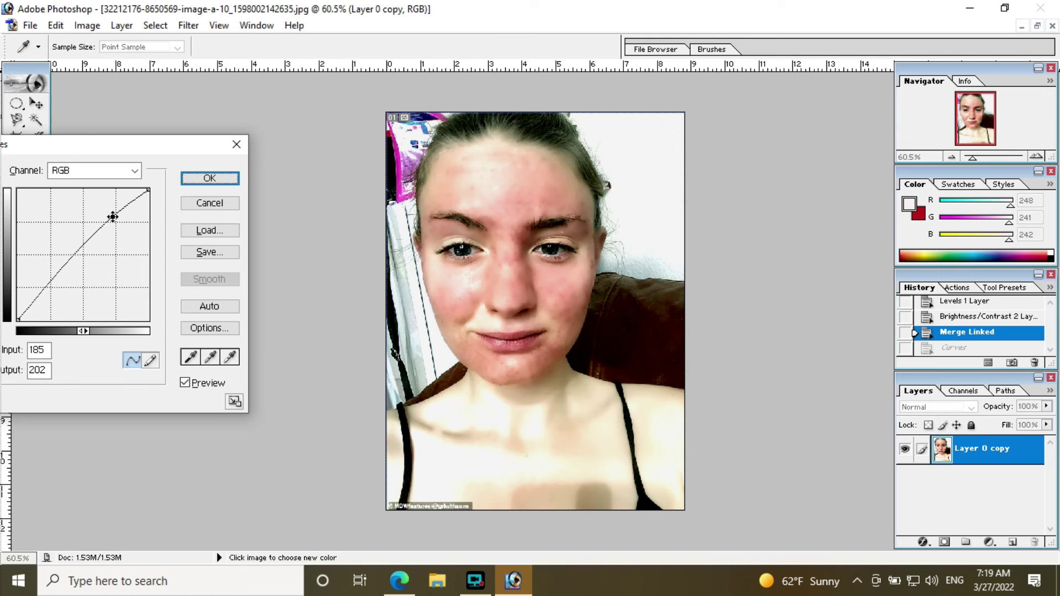
{"action": "left_click", "coordinate": [210, 178]}
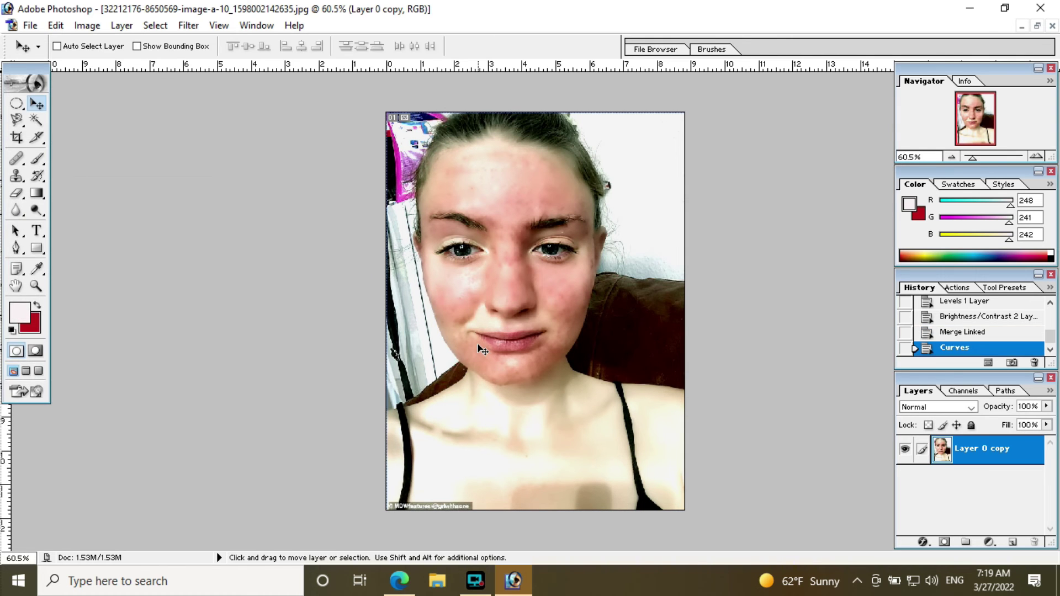
Apply Levels with the white input at 243, then zoom out to the whole photo.
{"action": "key", "text": "ctrl+l"}
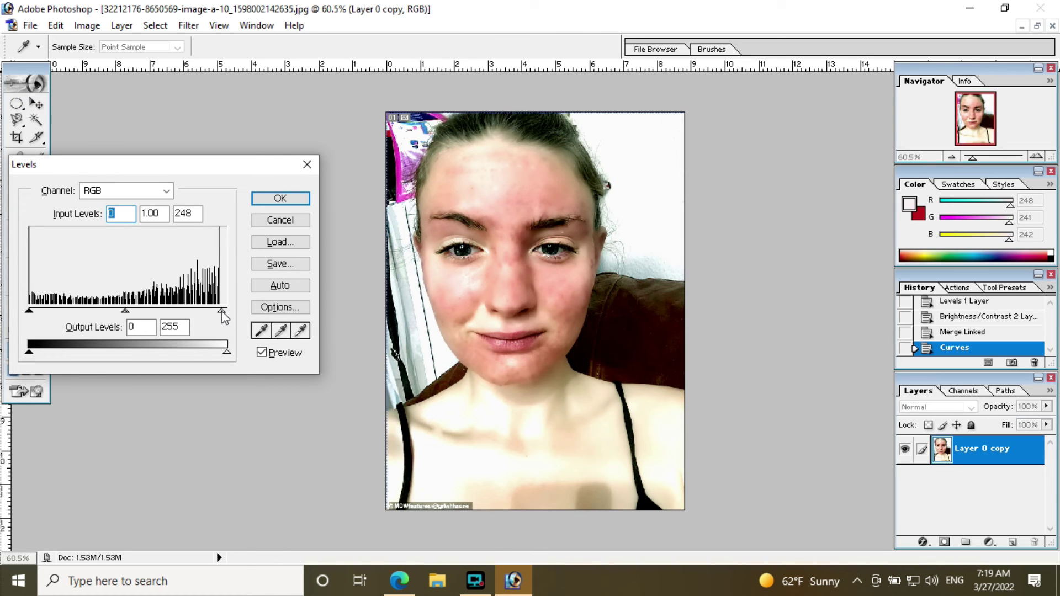
{"action": "left_click", "coordinate": [218, 312]}
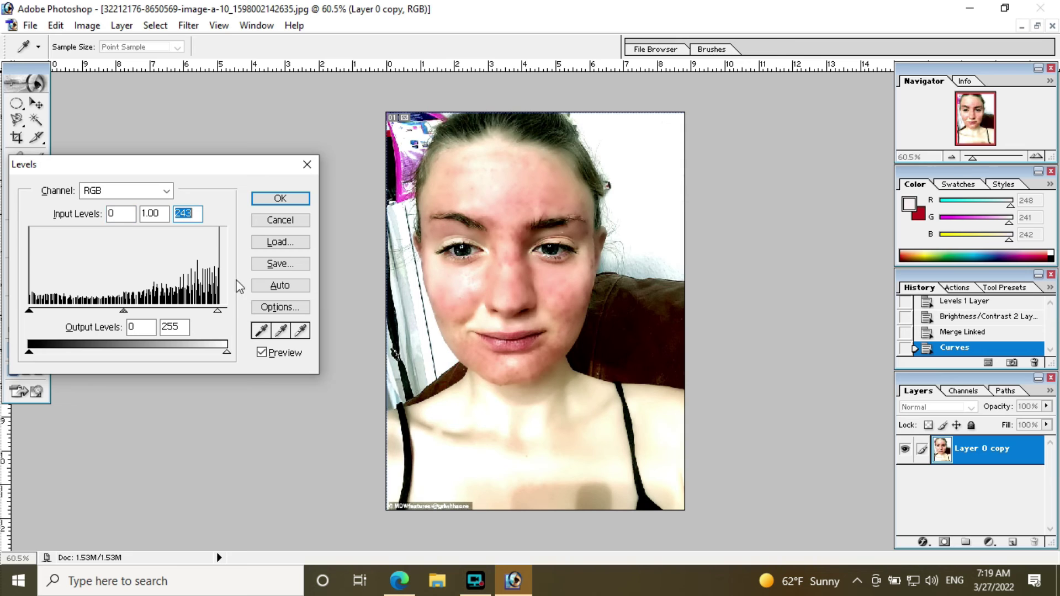
{"action": "left_click", "coordinate": [280, 198]}
{"action": "scroll", "coordinate": [519, 333], "scroll_direction": "up", "scroll_amount": 1}
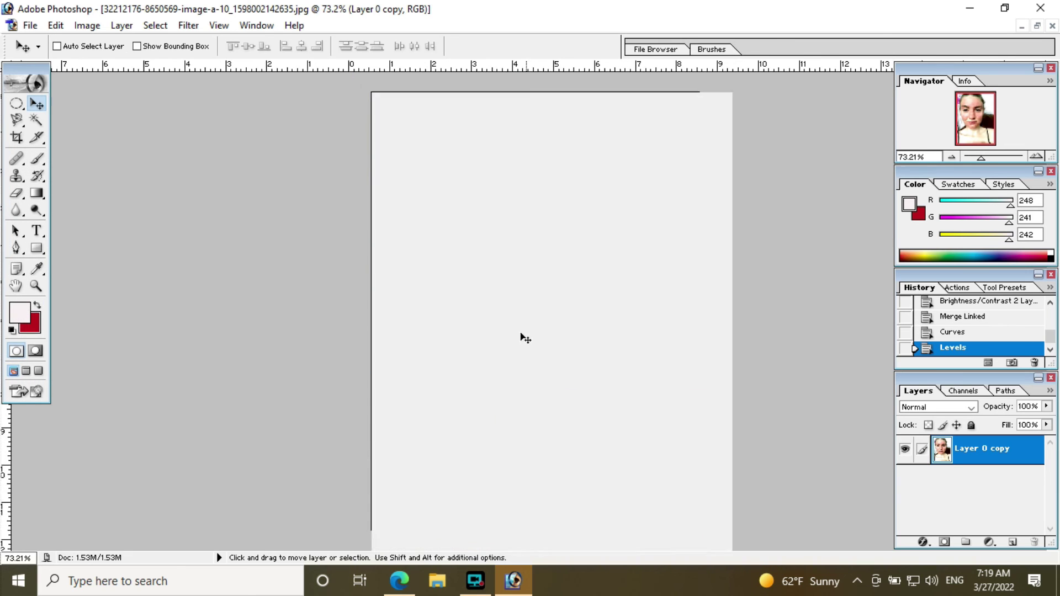
{"action": "key", "text": "z"}
{"action": "left_click", "coordinate": [519, 385], "text": "alt"}
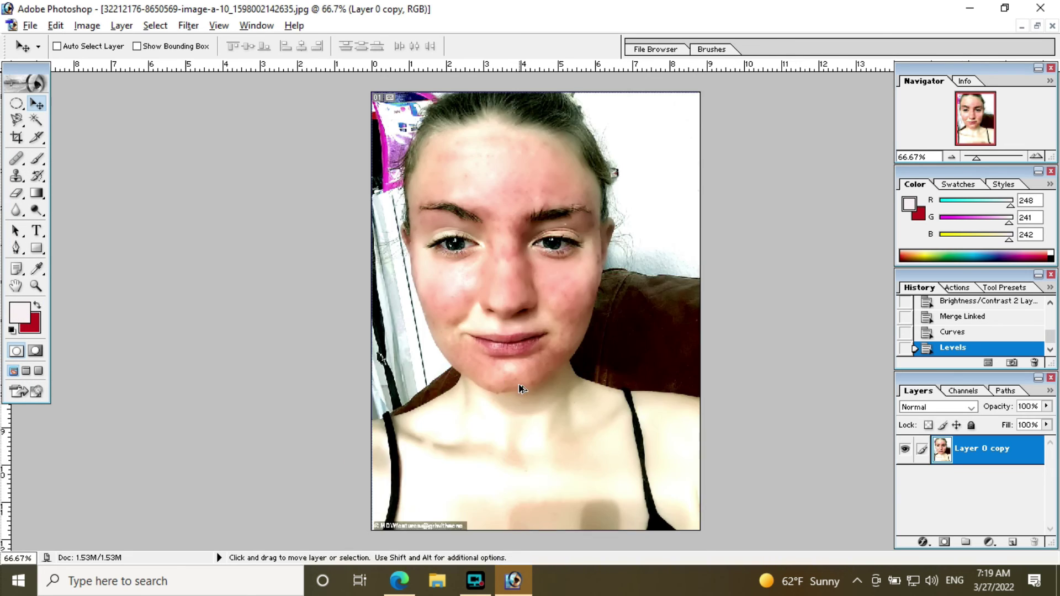
Zoom in on the mouth and chin area and select the Healing Brush.
{"action": "left_click", "coordinate": [519, 384], "text": "alt"}
{"action": "left_click", "coordinate": [516, 382]}
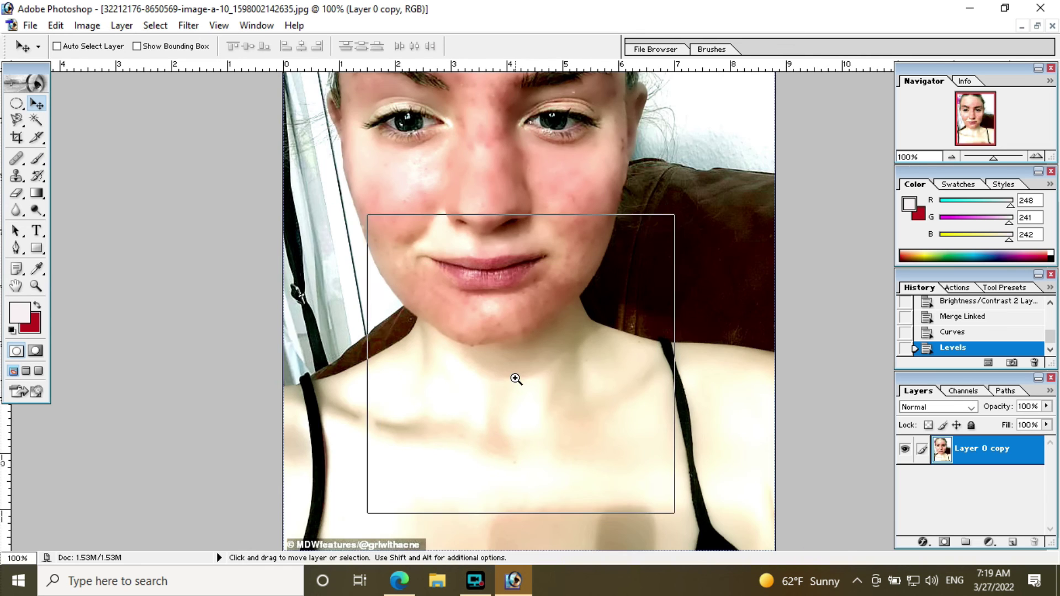
{"action": "mouse_move", "coordinate": [483, 303]}
{"action": "left_mouse_down"}
{"action": "mouse_move", "coordinate": [499, 427]}
{"action": "mouse_move", "coordinate": [478, 371]}
{"action": "mouse_move", "coordinate": [485, 390]}
{"action": "mouse_move", "coordinate": [585, 443]}
{"action": "left_mouse_up"}
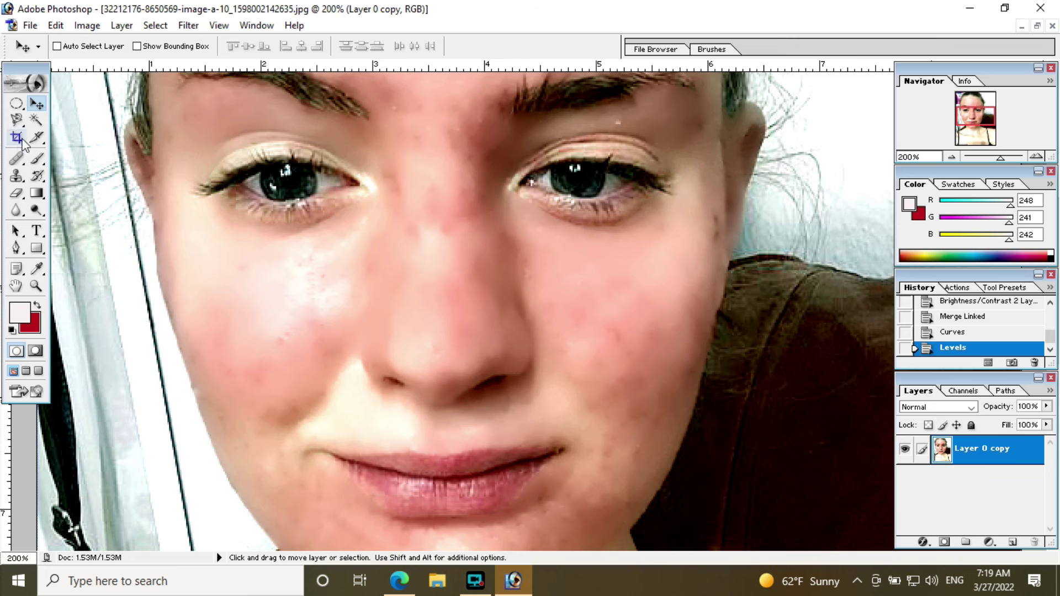
{"action": "left_click", "coordinate": [17, 160]}
{"action": "left_click", "coordinate": [17, 160]}
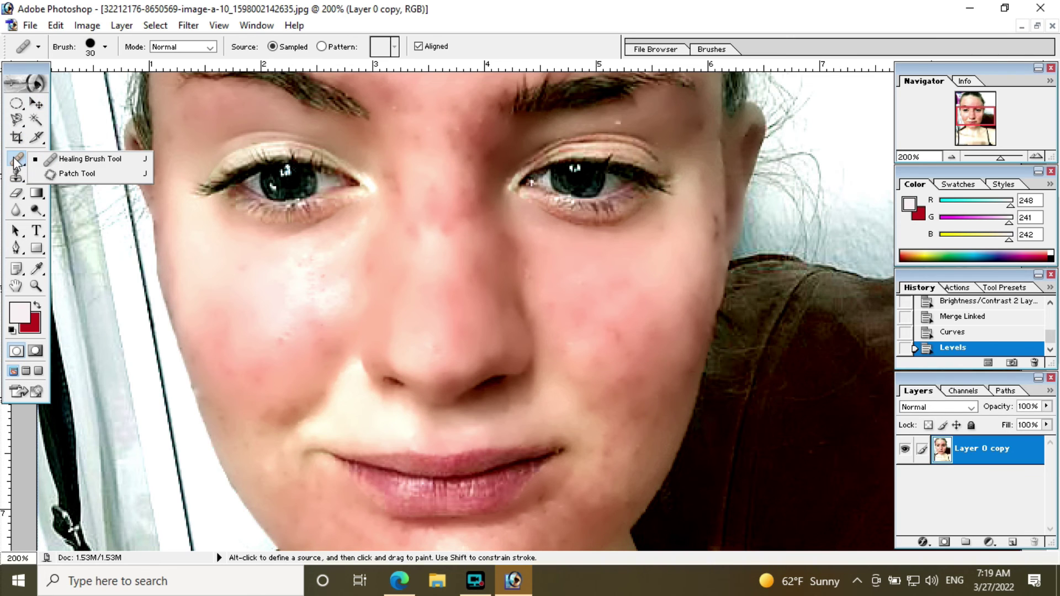
{"action": "left_click", "coordinate": [82, 161]}
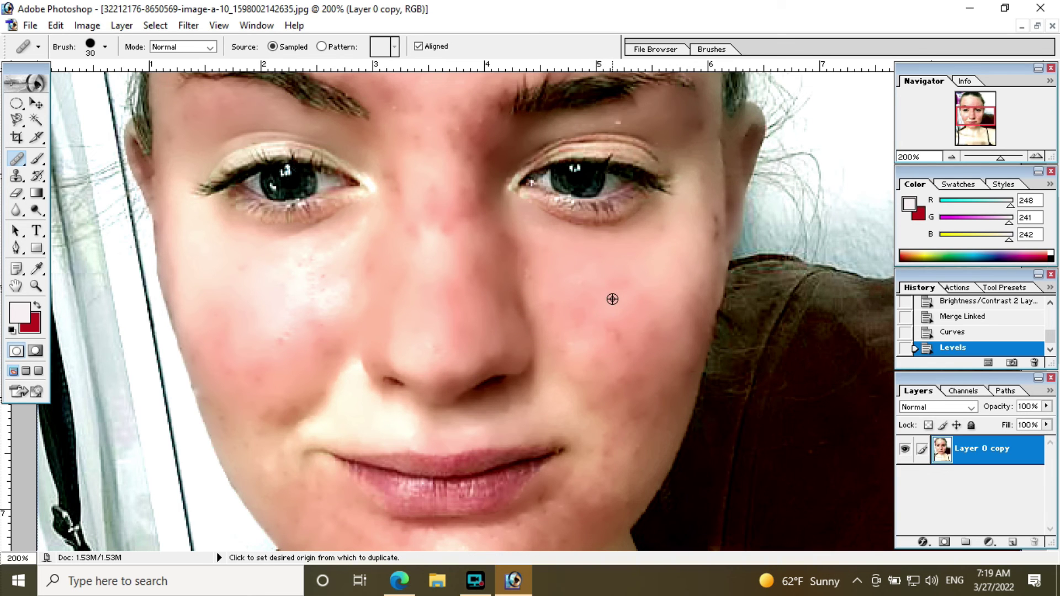
Sample clean cheek skin and heal the cheek blemishes with a smaller brush.
{"action": "left_click", "coordinate": [612, 298], "text": "alt"}
{"action": "left_click_drag", "start_coordinate": [624, 352], "coordinate": [620, 332]}
{"action": "scroll", "coordinate": [693, 294], "scroll_direction": "up", "scroll_amount": 2}
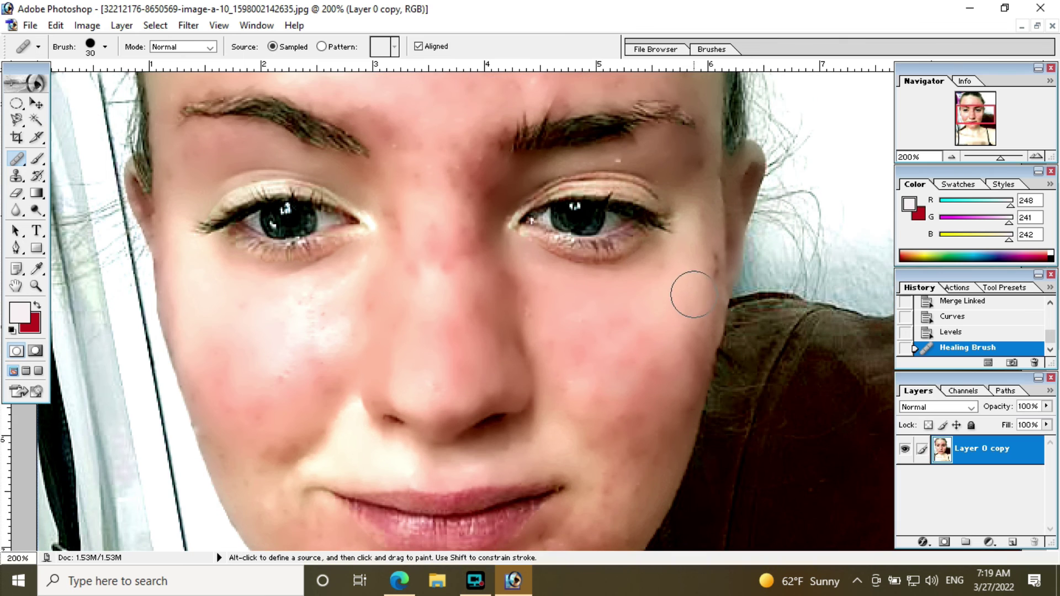
{"action": "key", "text": "bracketleft"}
{"action": "key", "text": "bracketleft"}
{"action": "left_click", "coordinate": [716, 269]}
Heal the dark spot above the right eye, resampling skin near the brow.
{"action": "left_click_drag", "start_coordinate": [690, 281], "coordinate": [666, 355]}
{"action": "left_click", "coordinate": [694, 334]}
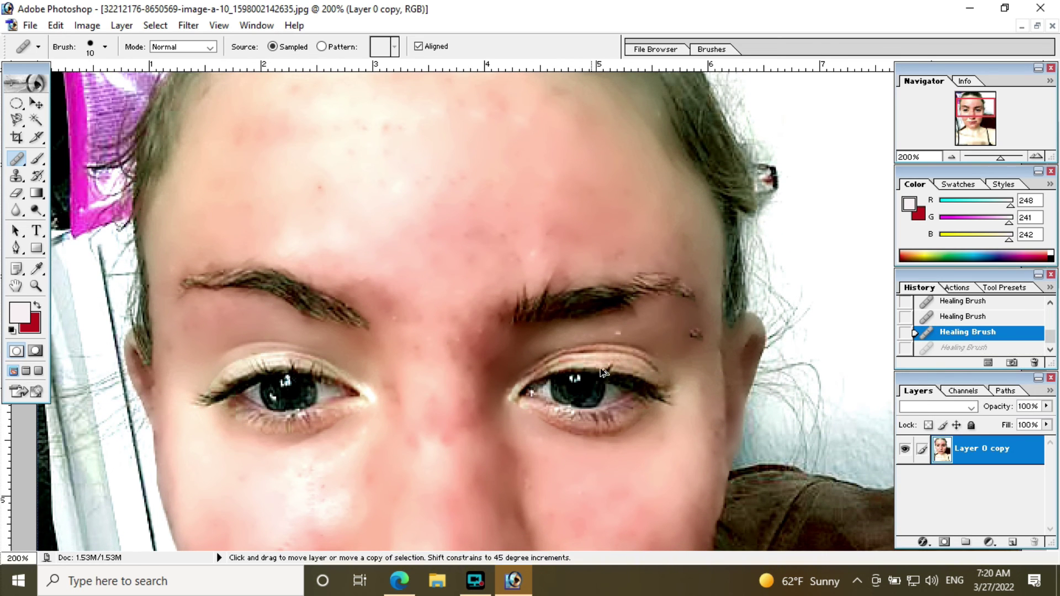
{"action": "left_click", "coordinate": [694, 334]}
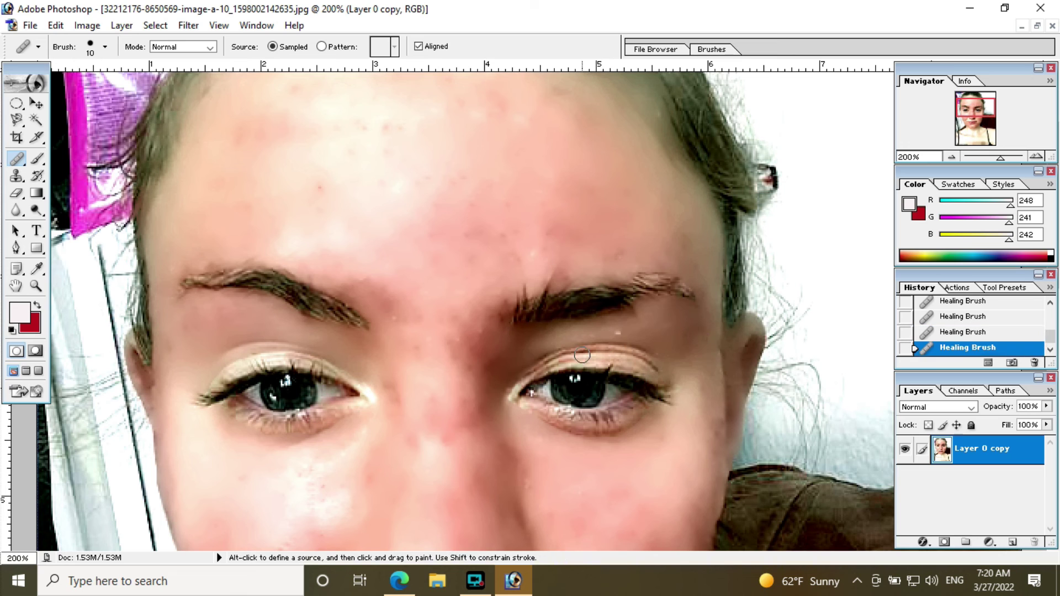
{"action": "key", "text": "ctrl+z"}
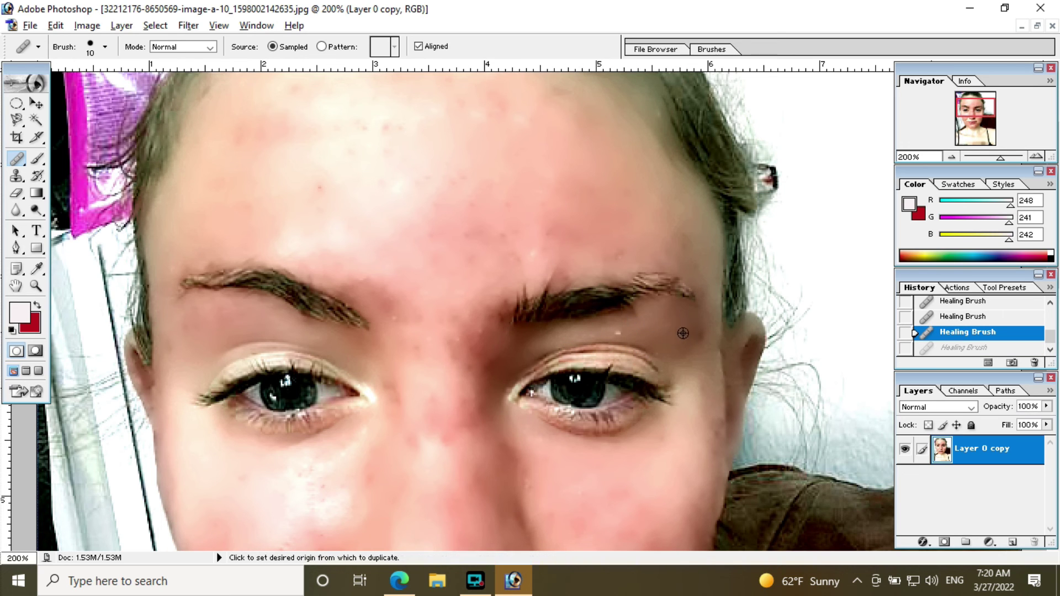
{"action": "left_click", "coordinate": [683, 333], "text": "alt"}
{"action": "left_click", "coordinate": [702, 334]}
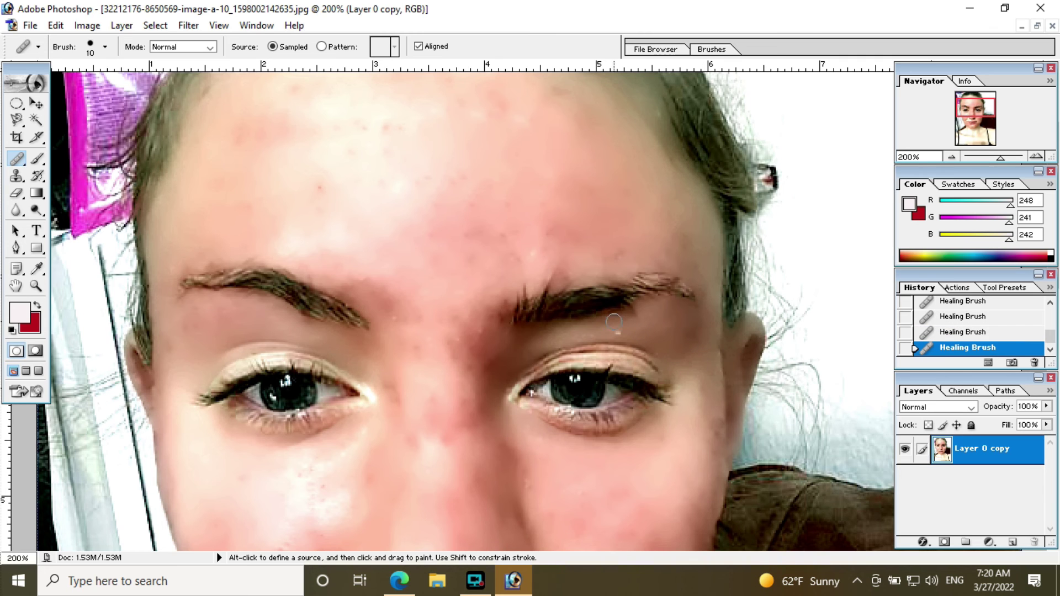
Enlarge the Healing Brush to 20 and heal a blemish on the forehead.
{"action": "key", "text": "space"}
{"action": "mouse_move", "coordinate": [509, 343]}
{"action": "left_mouse_down"}
{"action": "mouse_move", "coordinate": [480, 407]}
{"action": "mouse_move", "coordinate": [337, 396]}
{"action": "left_mouse_up"}
{"action": "key", "text": "bracketright"}
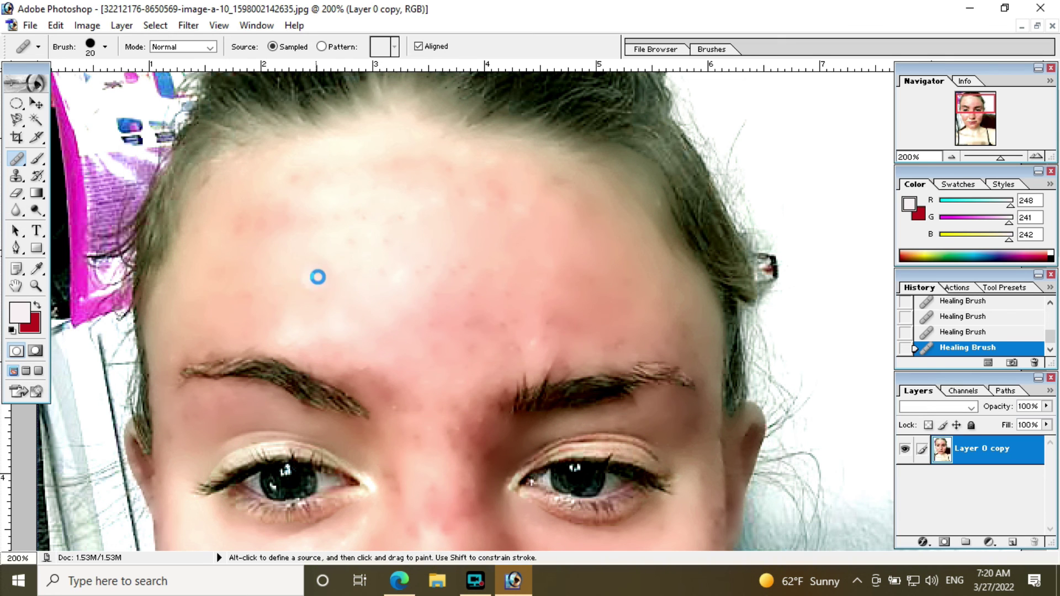
{"action": "scroll", "coordinate": [383, 280], "scroll_direction": "down", "scroll_amount": 5}
{"action": "left_click", "coordinate": [395, 284]}
{"action": "scroll", "coordinate": [398, 298], "scroll_direction": "down", "scroll_amount": 3}
{"action": "scroll", "coordinate": [386, 282], "scroll_direction": "down", "scroll_amount": 1}
{"action": "scroll", "coordinate": [386, 281], "scroll_direction": "down", "scroll_amount": 8}
{"action": "scroll", "coordinate": [385, 320], "scroll_direction": "down", "scroll_amount": 5}
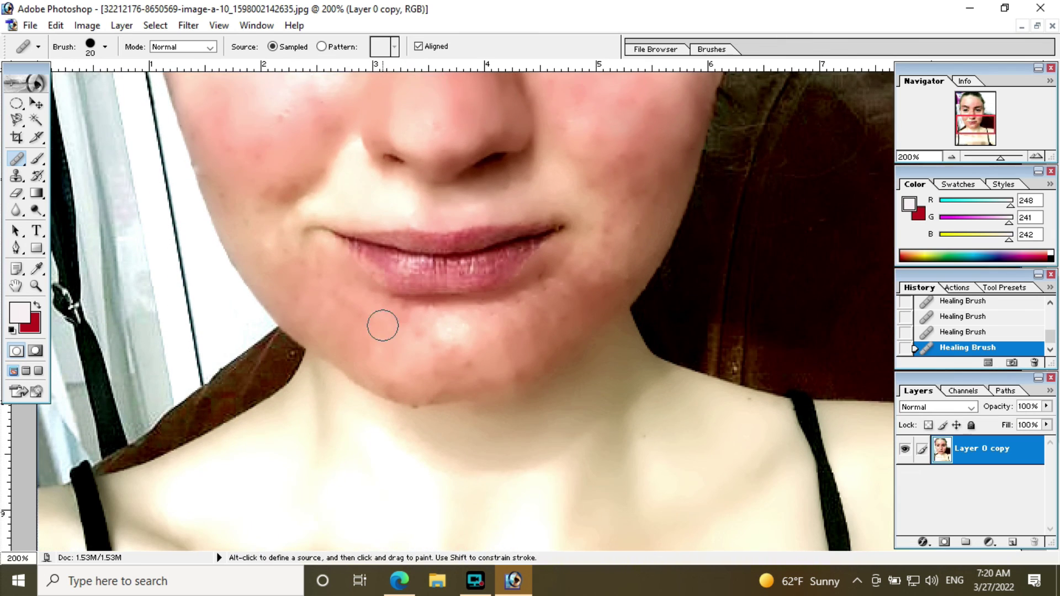
{"action": "scroll", "coordinate": [386, 319], "scroll_direction": "down", "scroll_amount": 5}
{"action": "scroll", "coordinate": [381, 209], "scroll_direction": "down", "scroll_amount": 1}
{"action": "scroll", "coordinate": [475, 279], "scroll_direction": "down", "scroll_amount": 3}
{"action": "scroll", "coordinate": [459, 204], "scroll_direction": "up", "scroll_amount": 3}
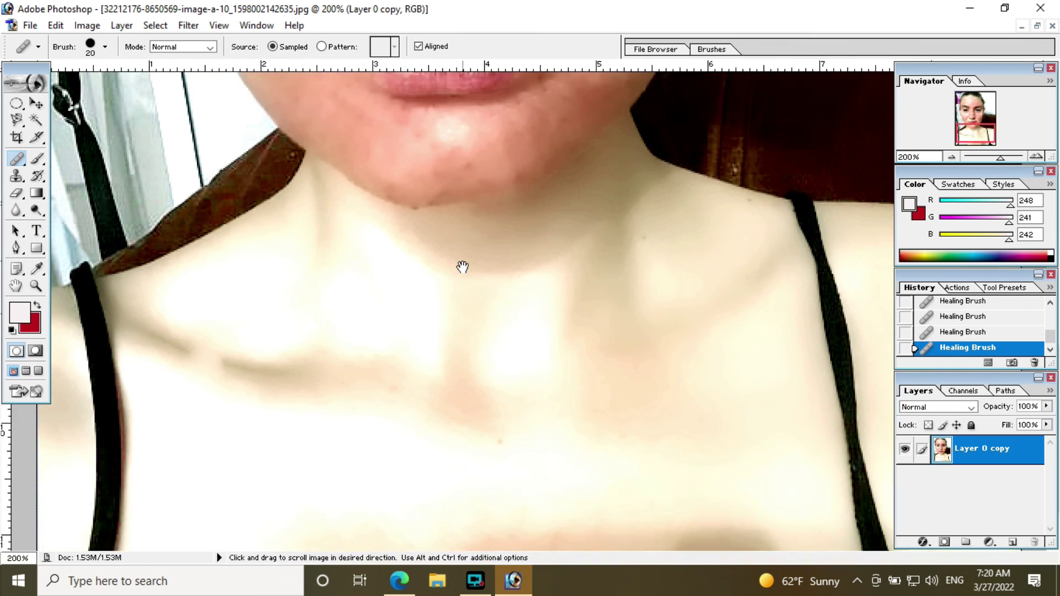
{"action": "scroll", "coordinate": [463, 267], "scroll_direction": "up", "scroll_amount": 3}
Try healing a chin blemish, undo that stroke, and zoom back out.
{"action": "left_click", "coordinate": [457, 342]}
{"action": "scroll", "coordinate": [426, 322], "scroll_direction": "up", "scroll_amount": 1}
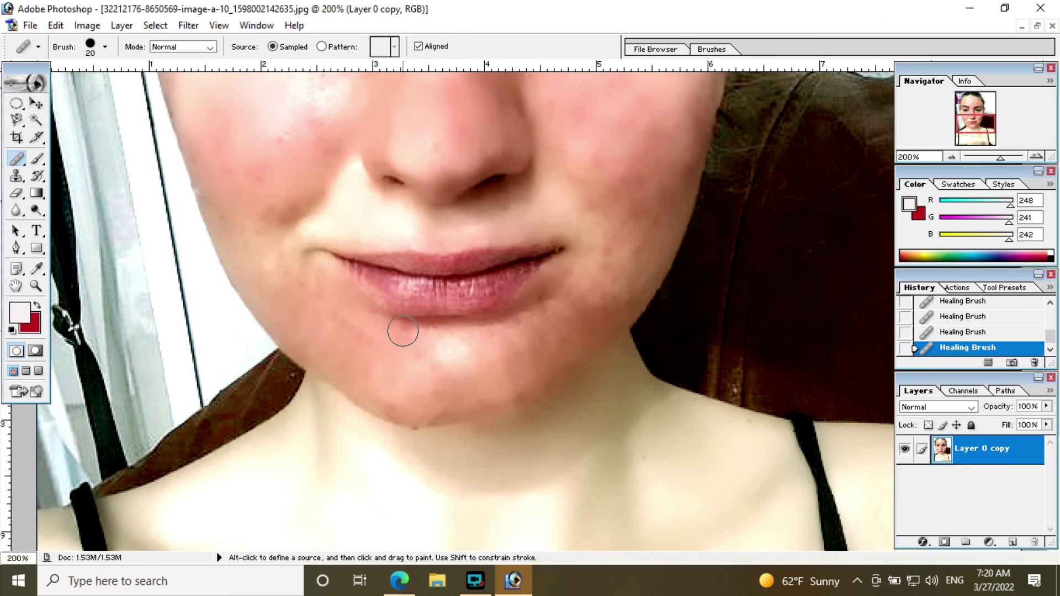
{"action": "key", "text": "ctrl+z"}
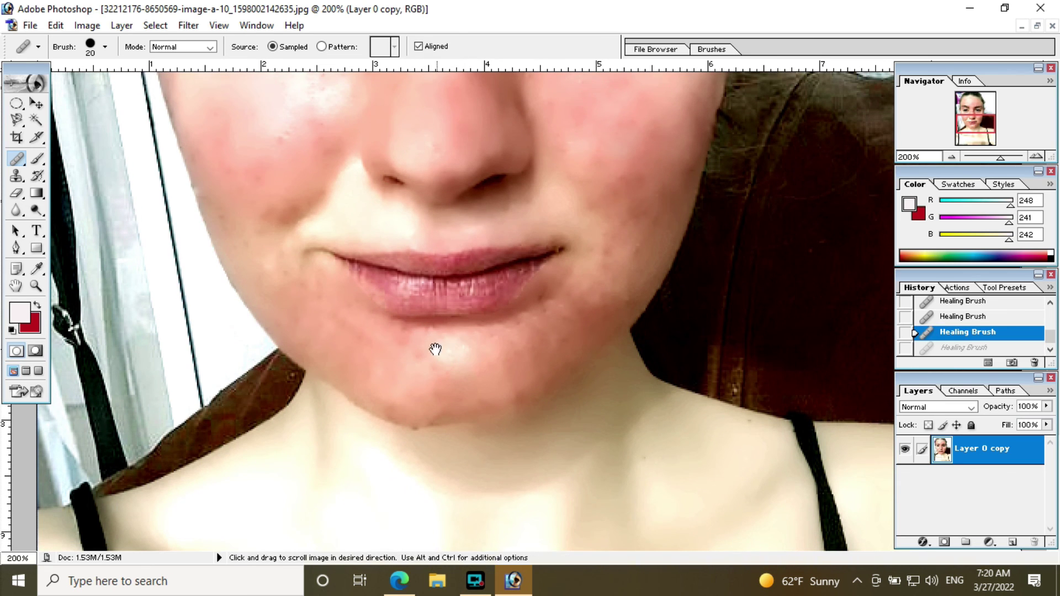
{"action": "left_click_drag", "start_coordinate": [436, 350], "coordinate": [444, 292]}
{"action": "key", "text": "ctrl+minus"}
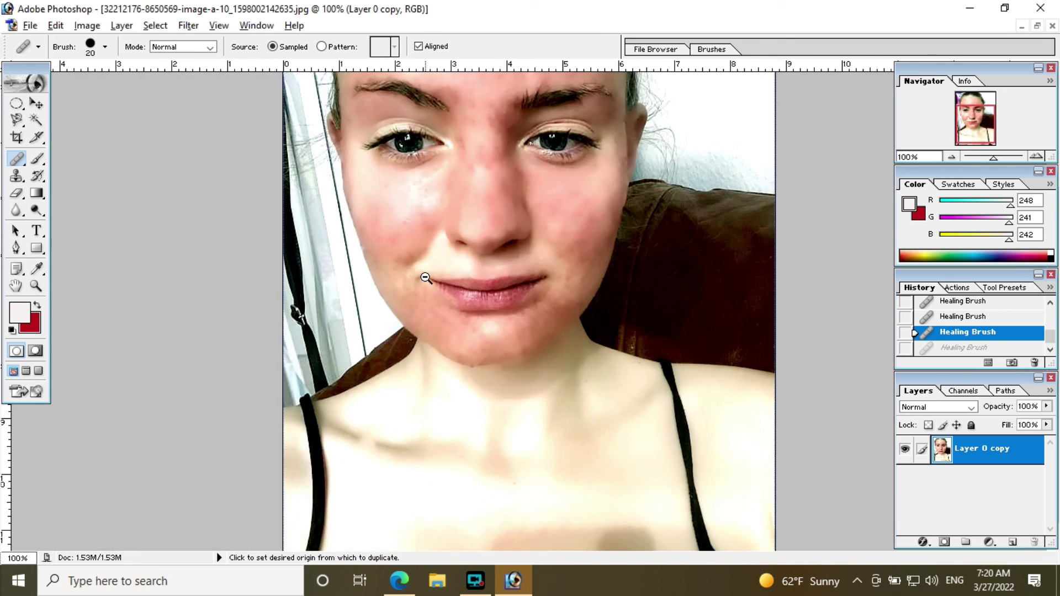
Zoom in closely on the lips and chin.
{"action": "key", "text": "ctrl+minus"}
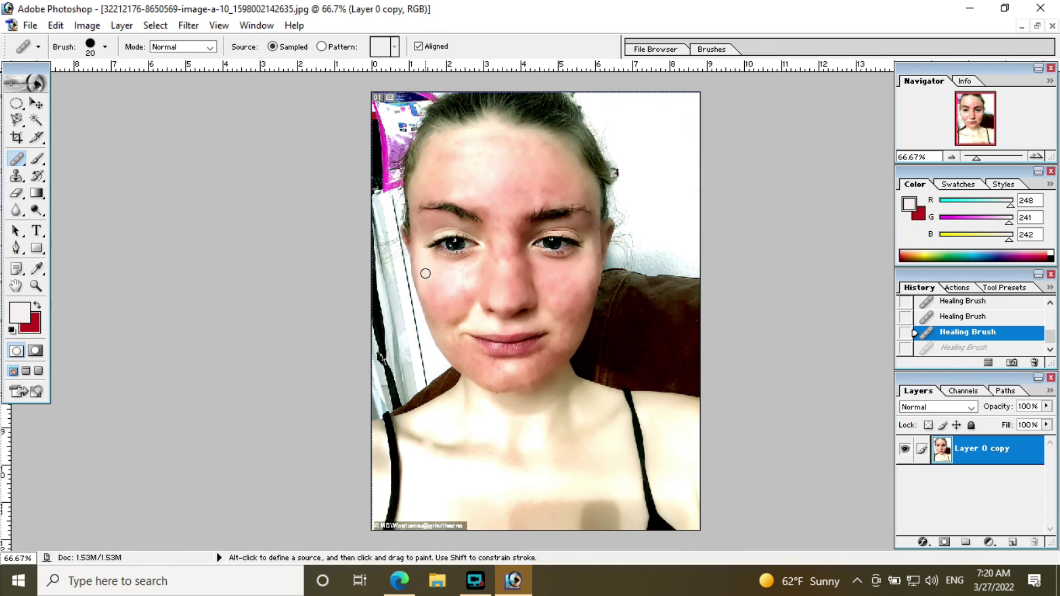
{"action": "left_click", "coordinate": [561, 345], "text": "ctrl"}
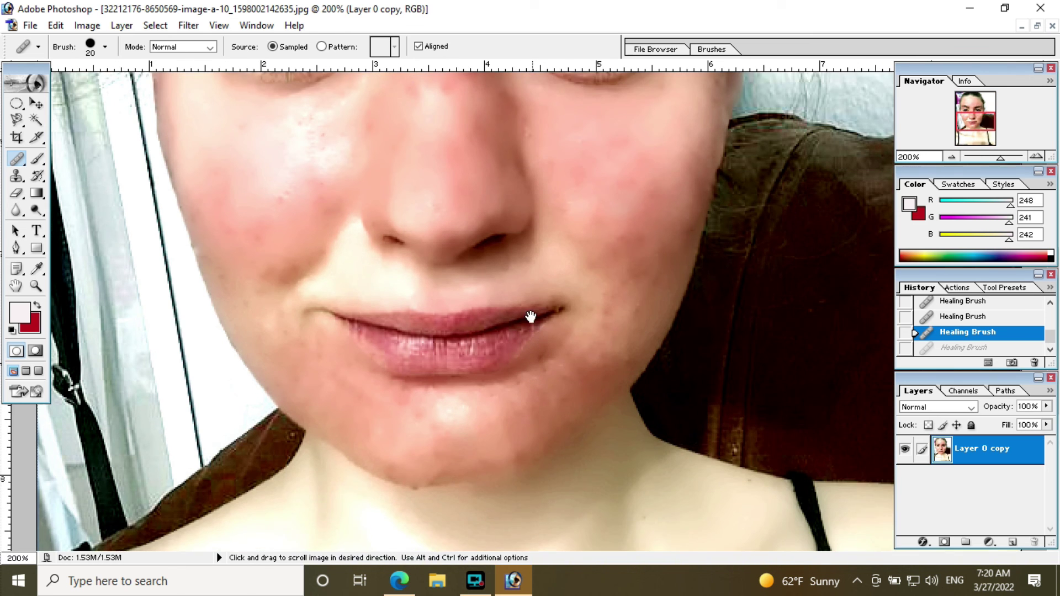
{"action": "mouse_move", "coordinate": [525, 315]}
{"action": "left_mouse_down"}
{"action": "mouse_move", "coordinate": [537, 356]}
{"action": "mouse_move", "coordinate": [531, 255]}
{"action": "left_mouse_up"}
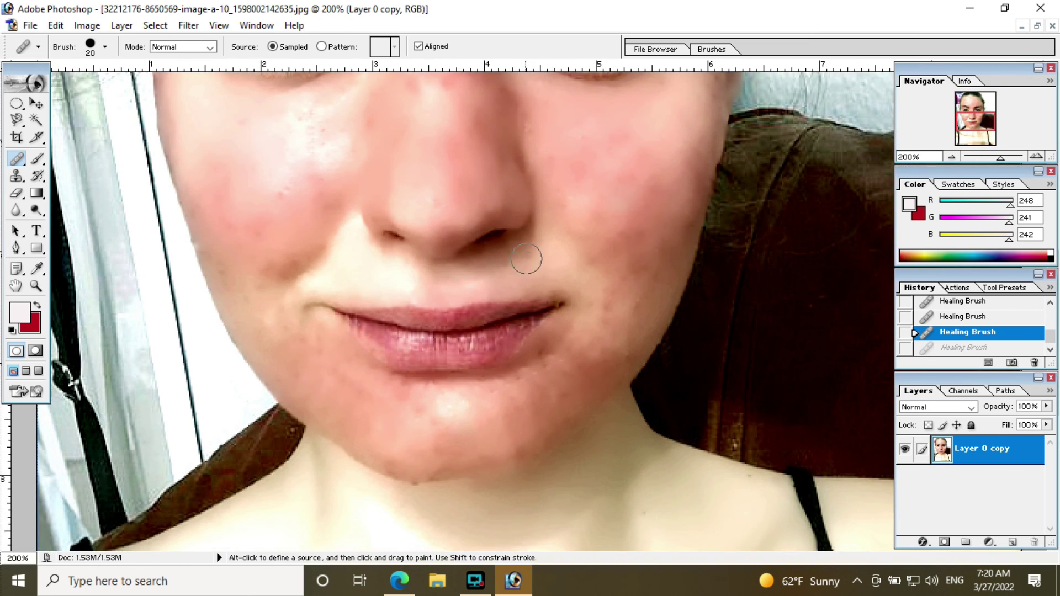
{"action": "left_click", "coordinate": [436, 483], "text": "ctrl"}
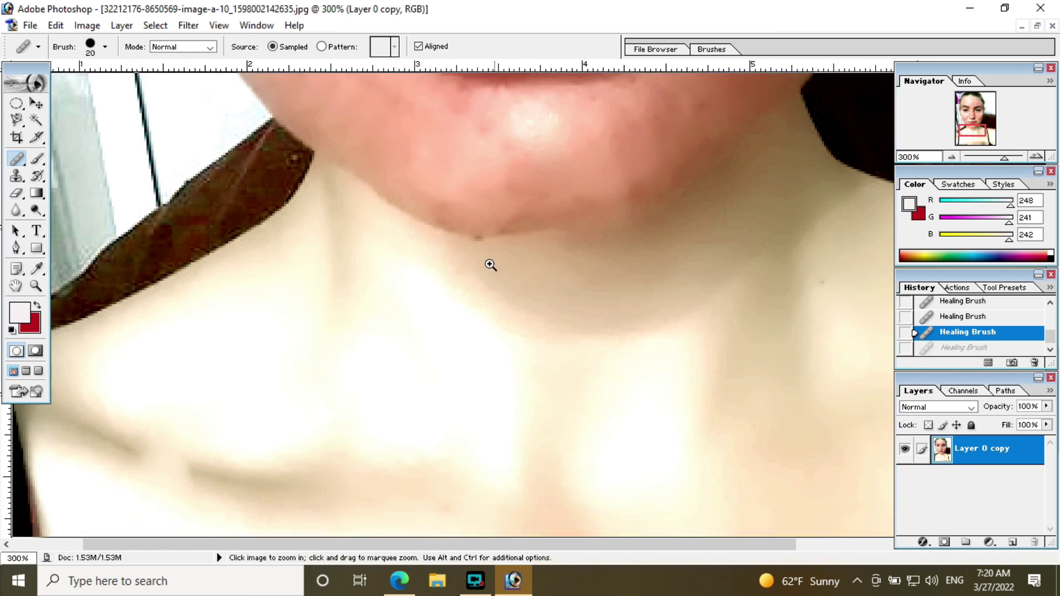
{"action": "left_click", "coordinate": [490, 265], "text": "ctrl"}
Shrink the Healing Brush to 4 px and heal the spot on the chin's lower edge.
{"action": "left_click", "coordinate": [495, 265]}
{"action": "left_click_drag", "start_coordinate": [474, 298], "coordinate": [471, 379]}
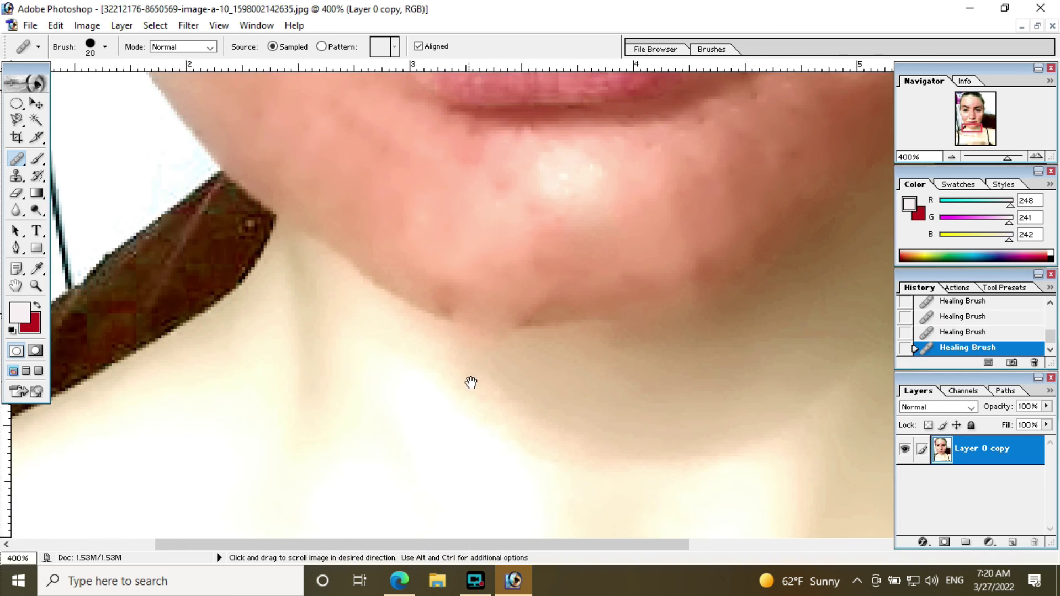
{"action": "key", "text": "ctrl+z"}
{"action": "key", "text": "bracketleft"}
{"action": "key", "text": "bracketleft"}
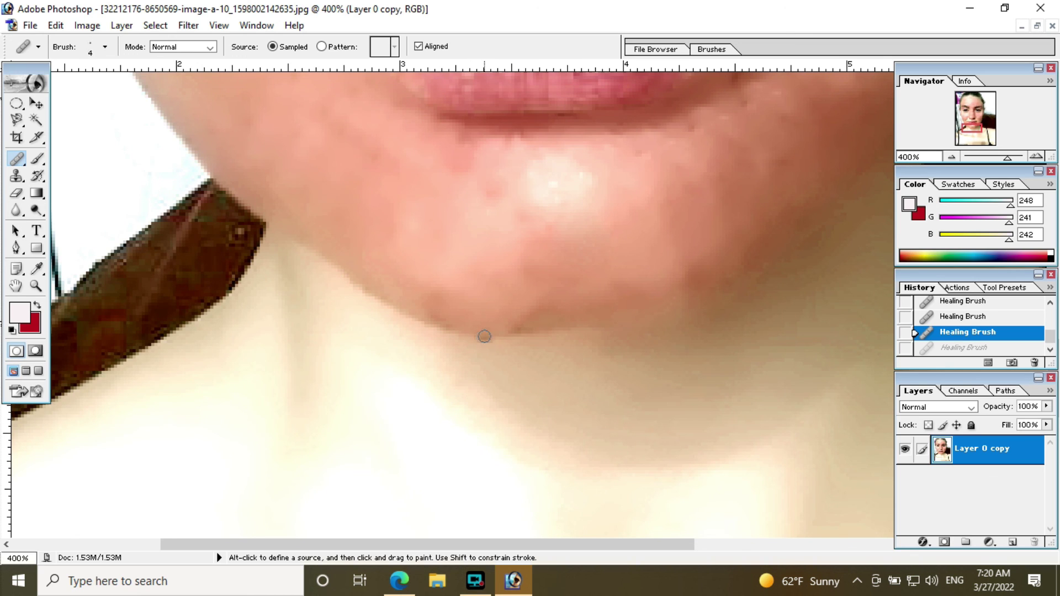
{"action": "left_click", "coordinate": [484, 337]}
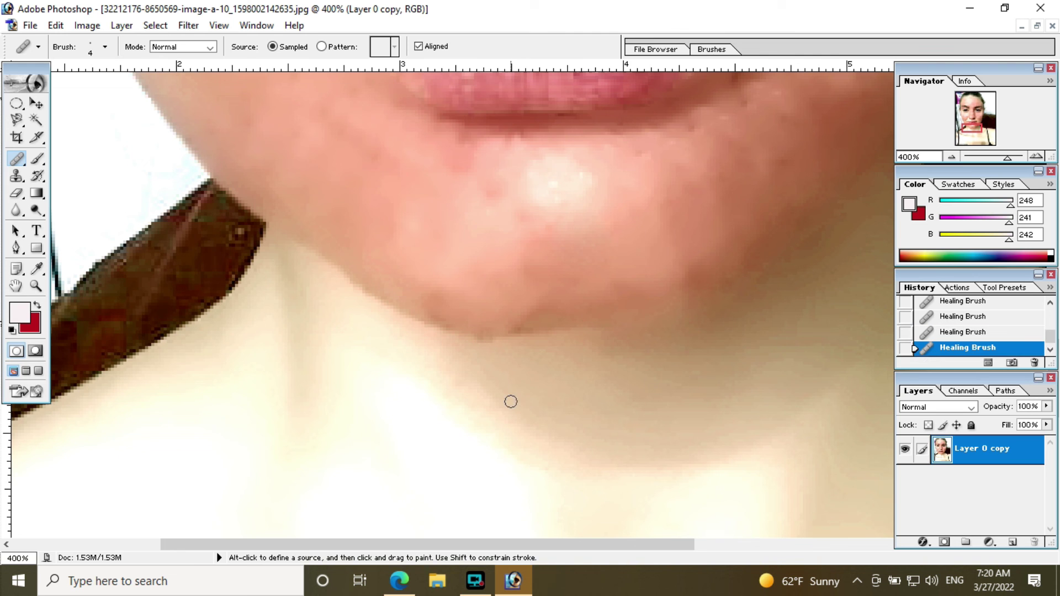
Zoom out to 100% and centre the whole retouched face.
{"action": "key", "text": "ctrl+minus"}
{"action": "left_click_drag", "start_coordinate": [496, 360], "coordinate": [465, 427]}
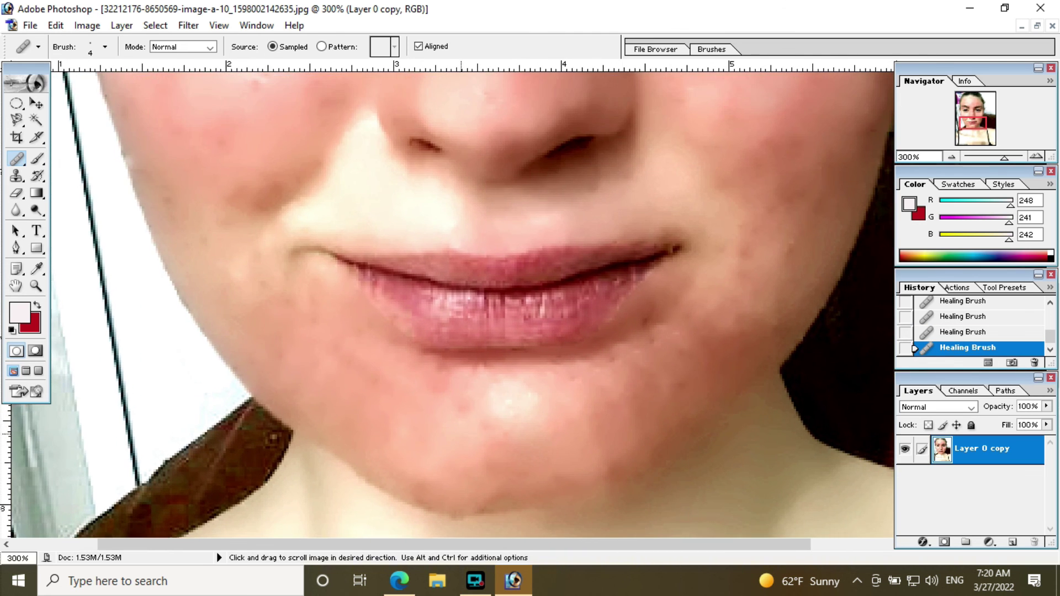
{"action": "key", "text": "ctrl+minus"}
{"action": "key", "text": "ctrl+minus"}
{"action": "left_click_drag", "start_coordinate": [529, 317], "coordinate": [528, 335]}
{"action": "key", "text": "ctrl+minus"}
{"action": "key", "text": "ctrl+plus"}
{"action": "mouse_move", "coordinate": [496, 353]}
{"action": "left_mouse_down"}
{"action": "mouse_move", "coordinate": [497, 320]}
{"action": "mouse_move", "coordinate": [504, 350]}
{"action": "left_mouse_up"}
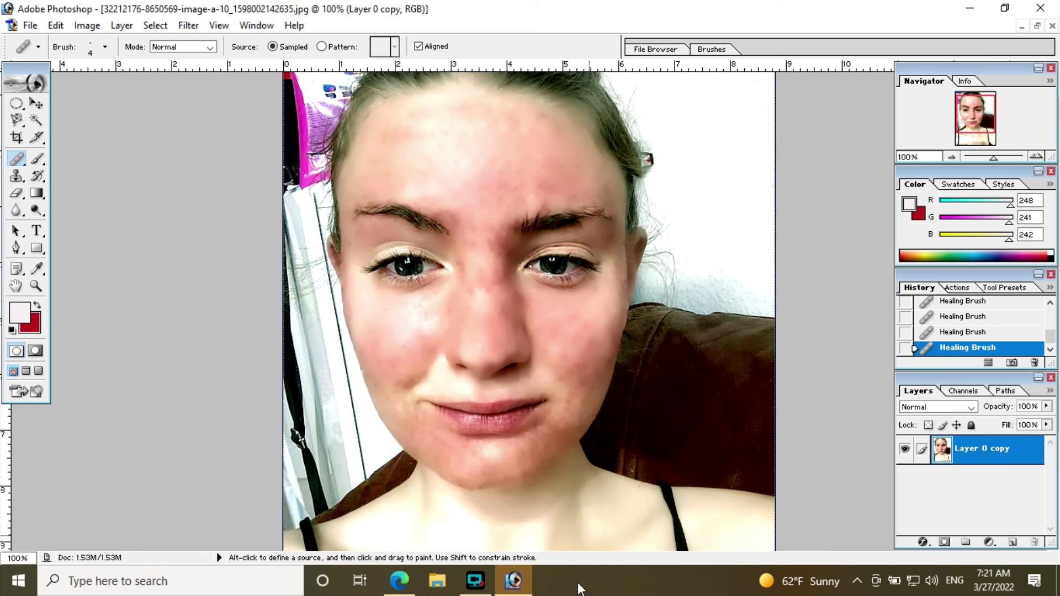